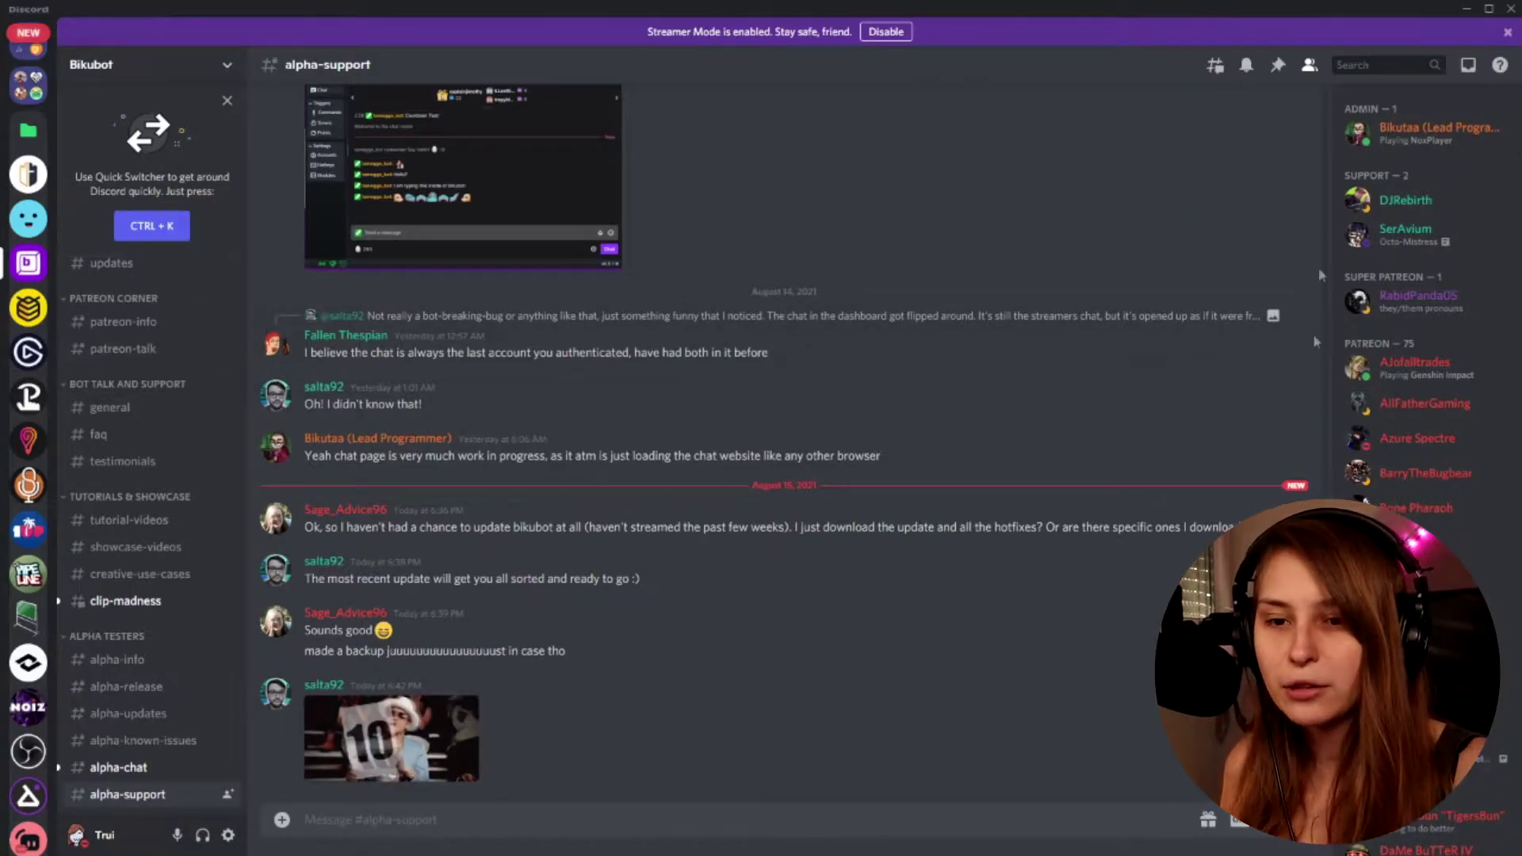
# Open the alpha-updates channel, then alpha-release, to reach the Bikubot download link
pyautogui.scroll(-3, 137, 438)
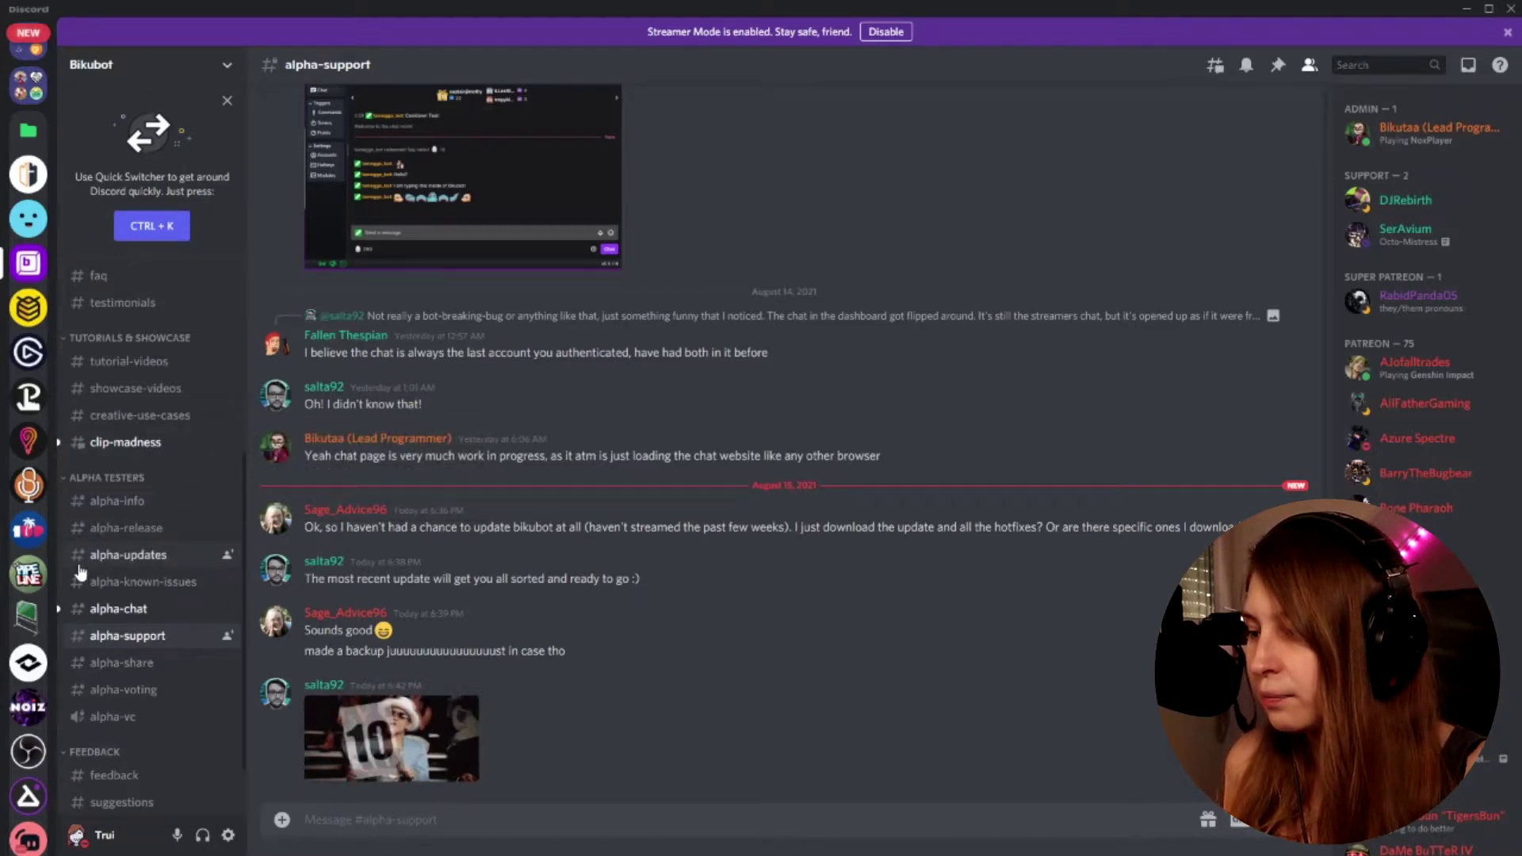
pyautogui.click(120, 558)
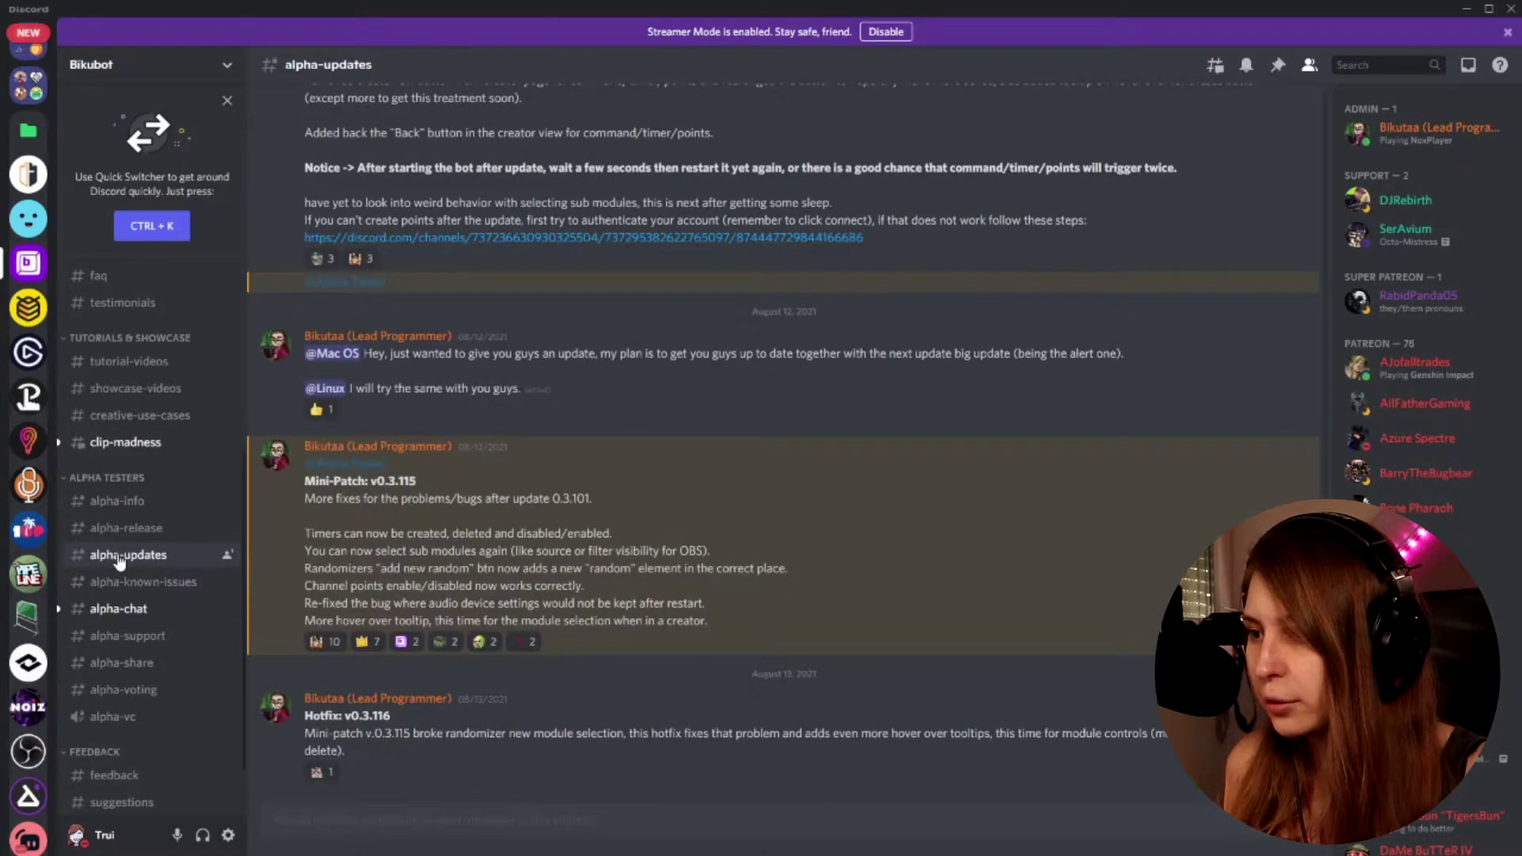
pyautogui.click(152, 532)
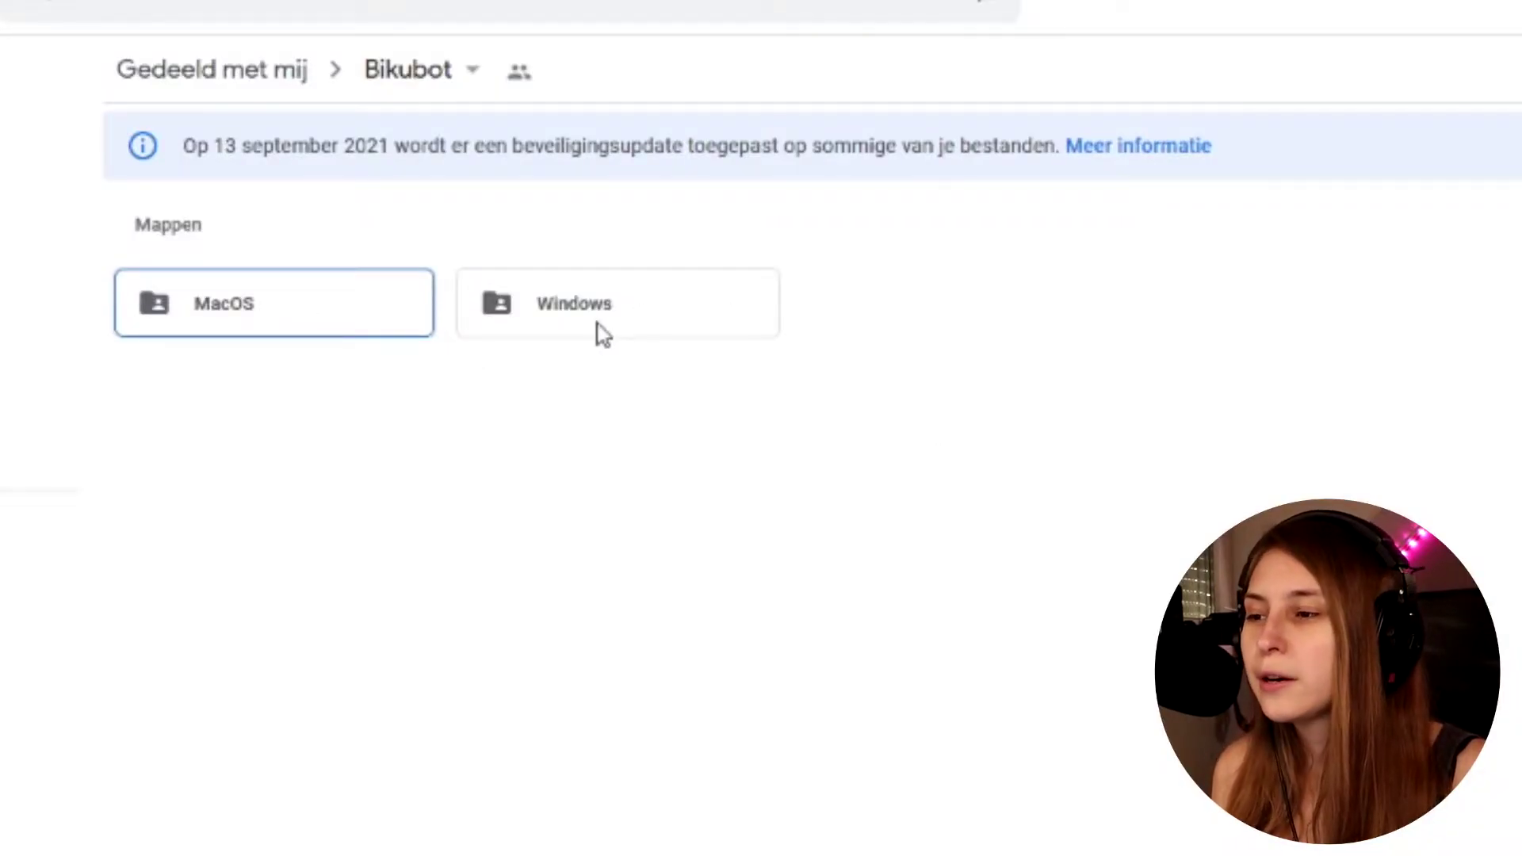
# Open the Windows folder and download Bikubot Setup 0.3.116.exe
pyautogui.doubleClick(603, 333)
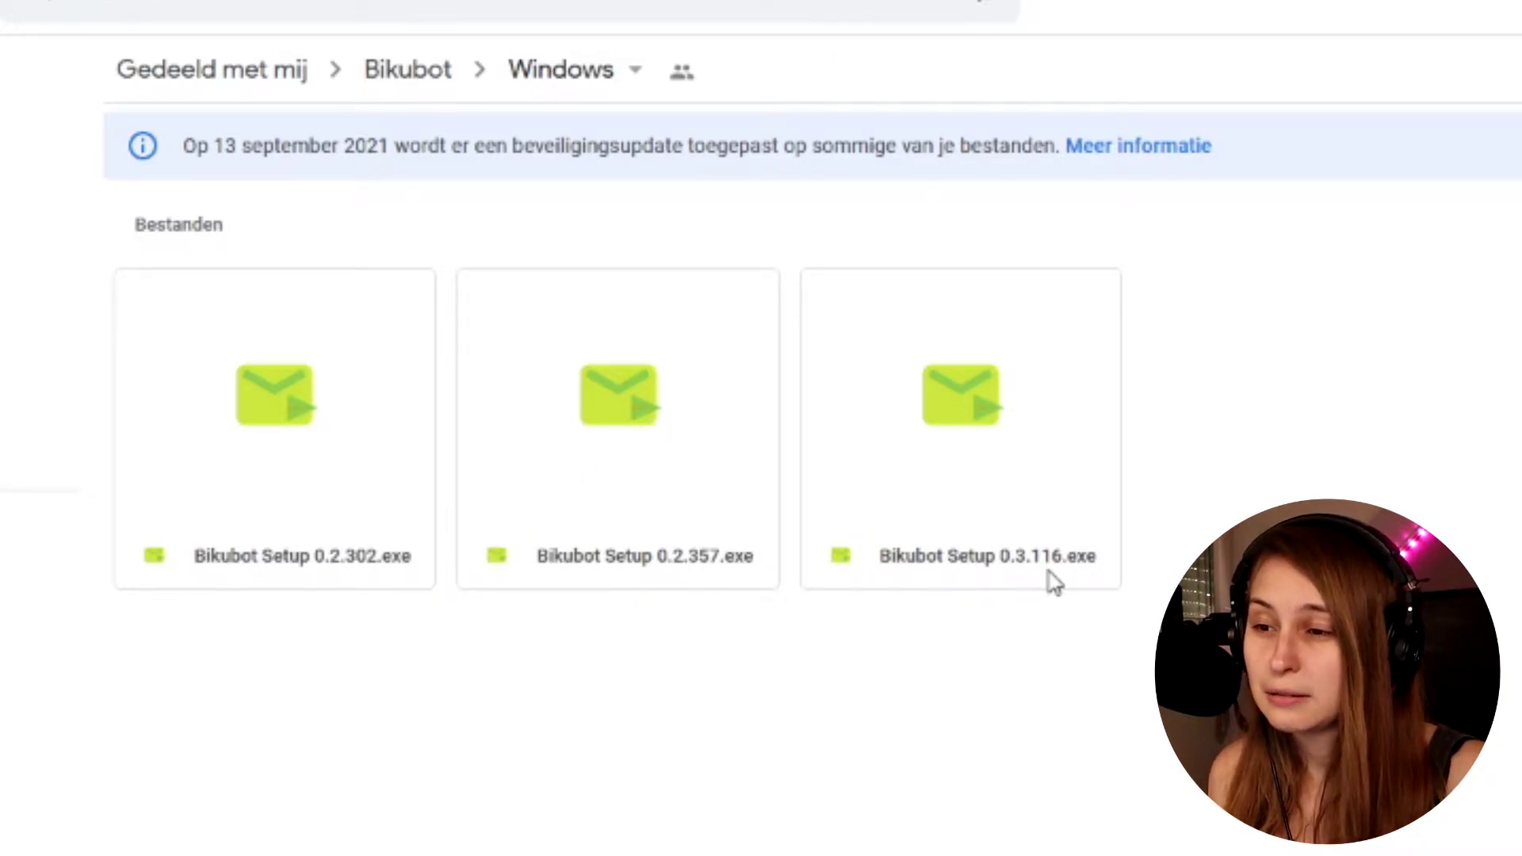
pyautogui.doubleClick(1036, 496)
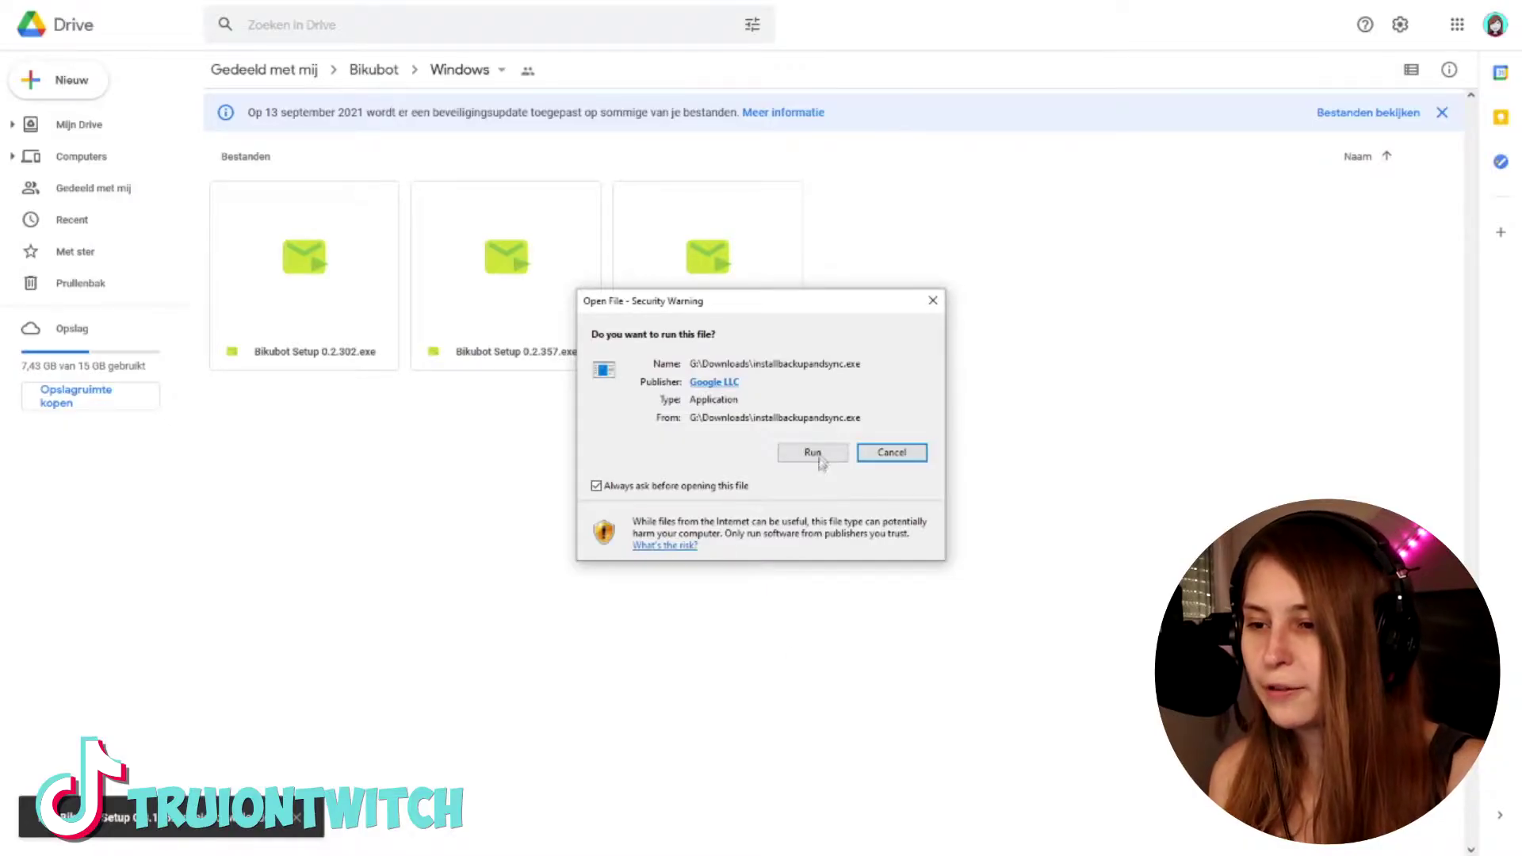
pyautogui.click(817, 456)
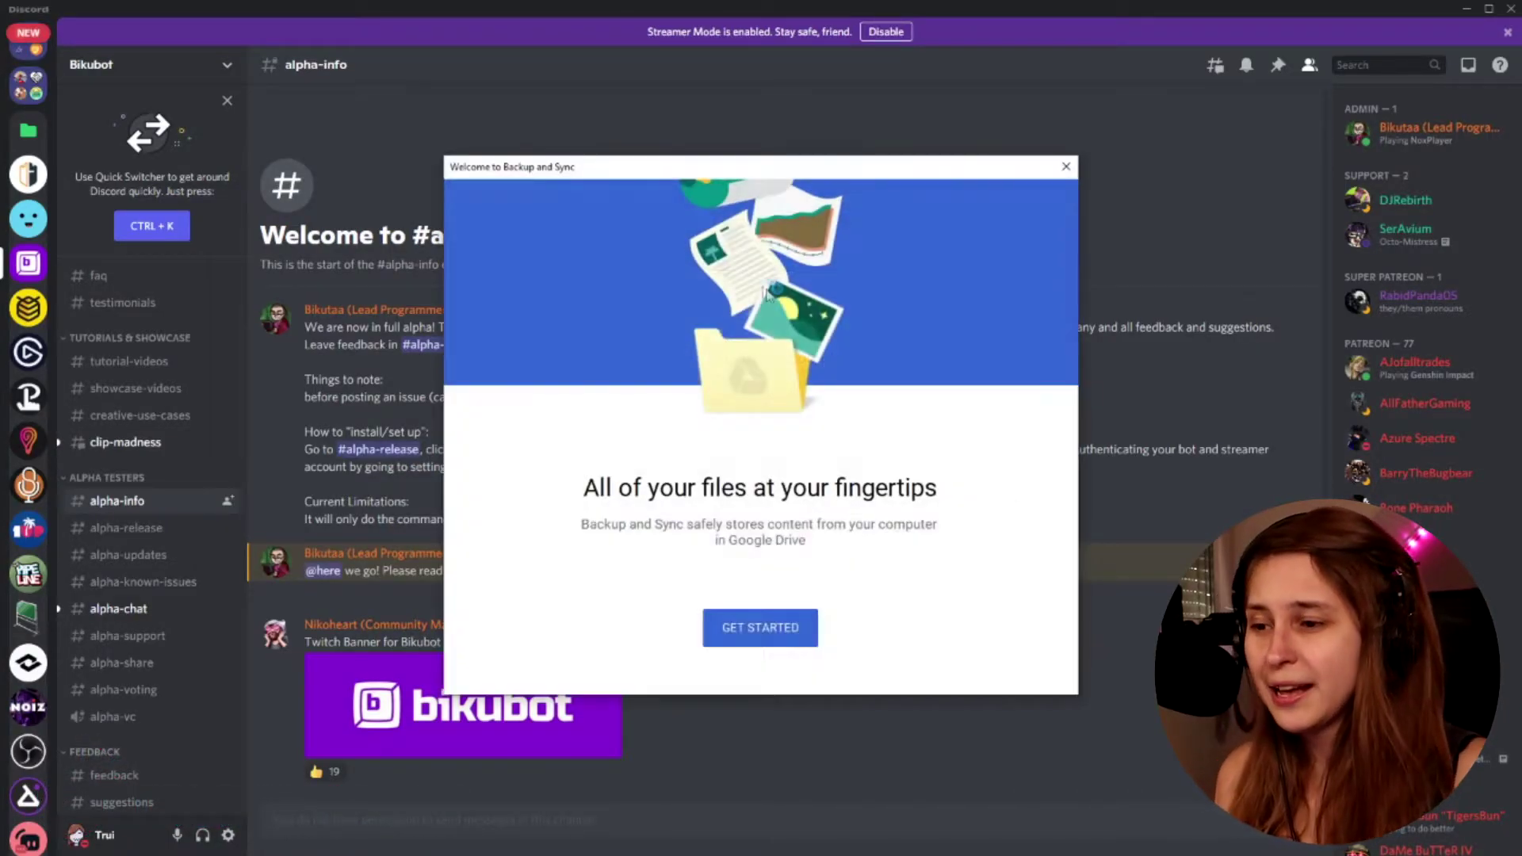
# Move the Backup and Sync welcome window aside and close it
pyautogui.moveTo(766, 176); pyautogui.dragTo(770, 169)
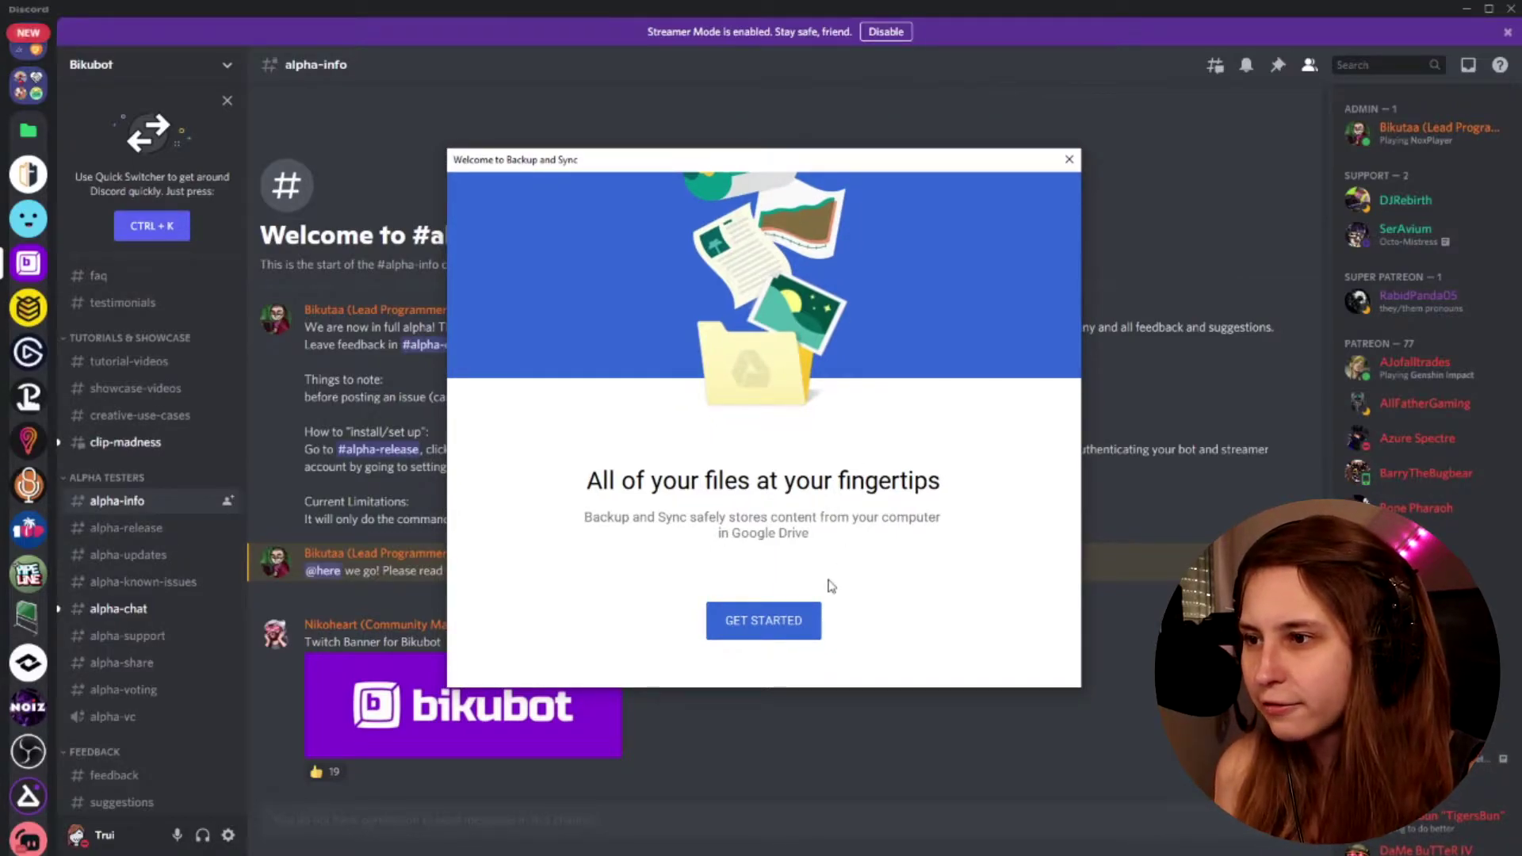
pyautogui.click(1068, 160)
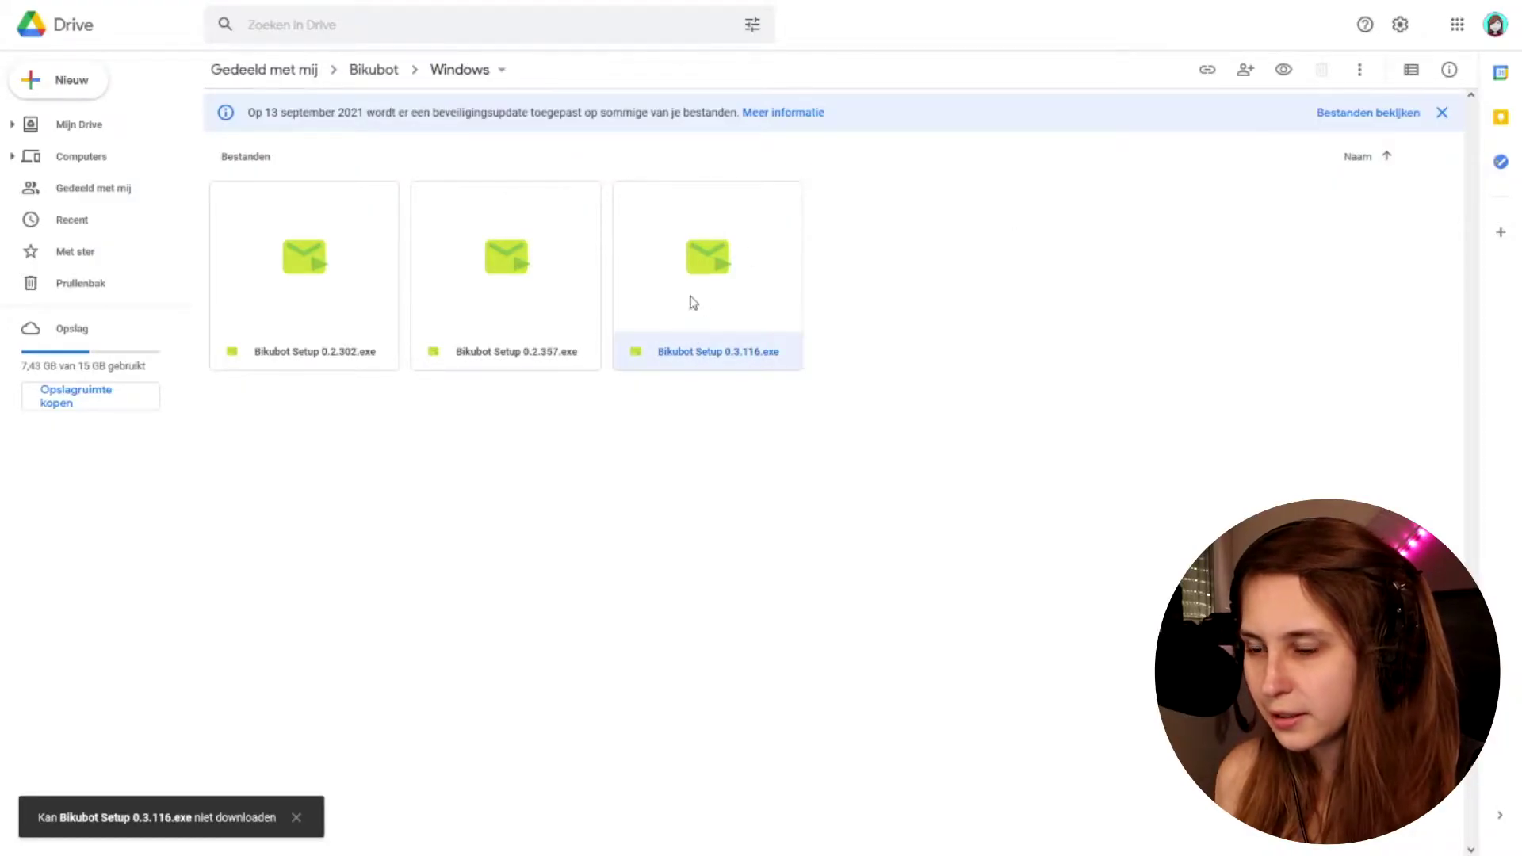
# Download Bikubot Setup 0.3.116.exe from its context menu, accepting the virus-scan warning
pyautogui.rightClick(694, 303)
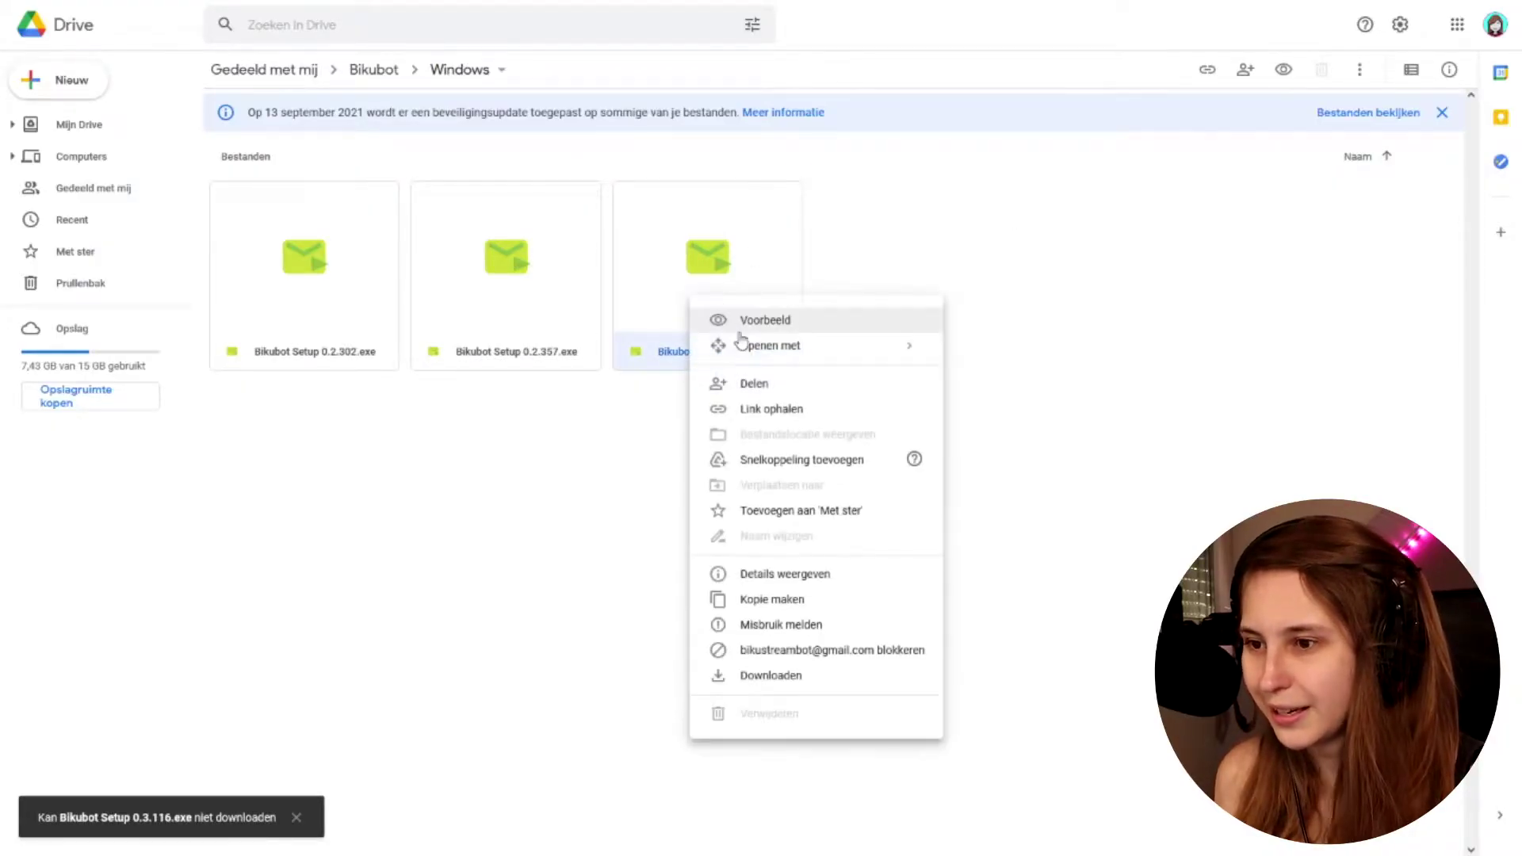
pyautogui.click(670, 279)
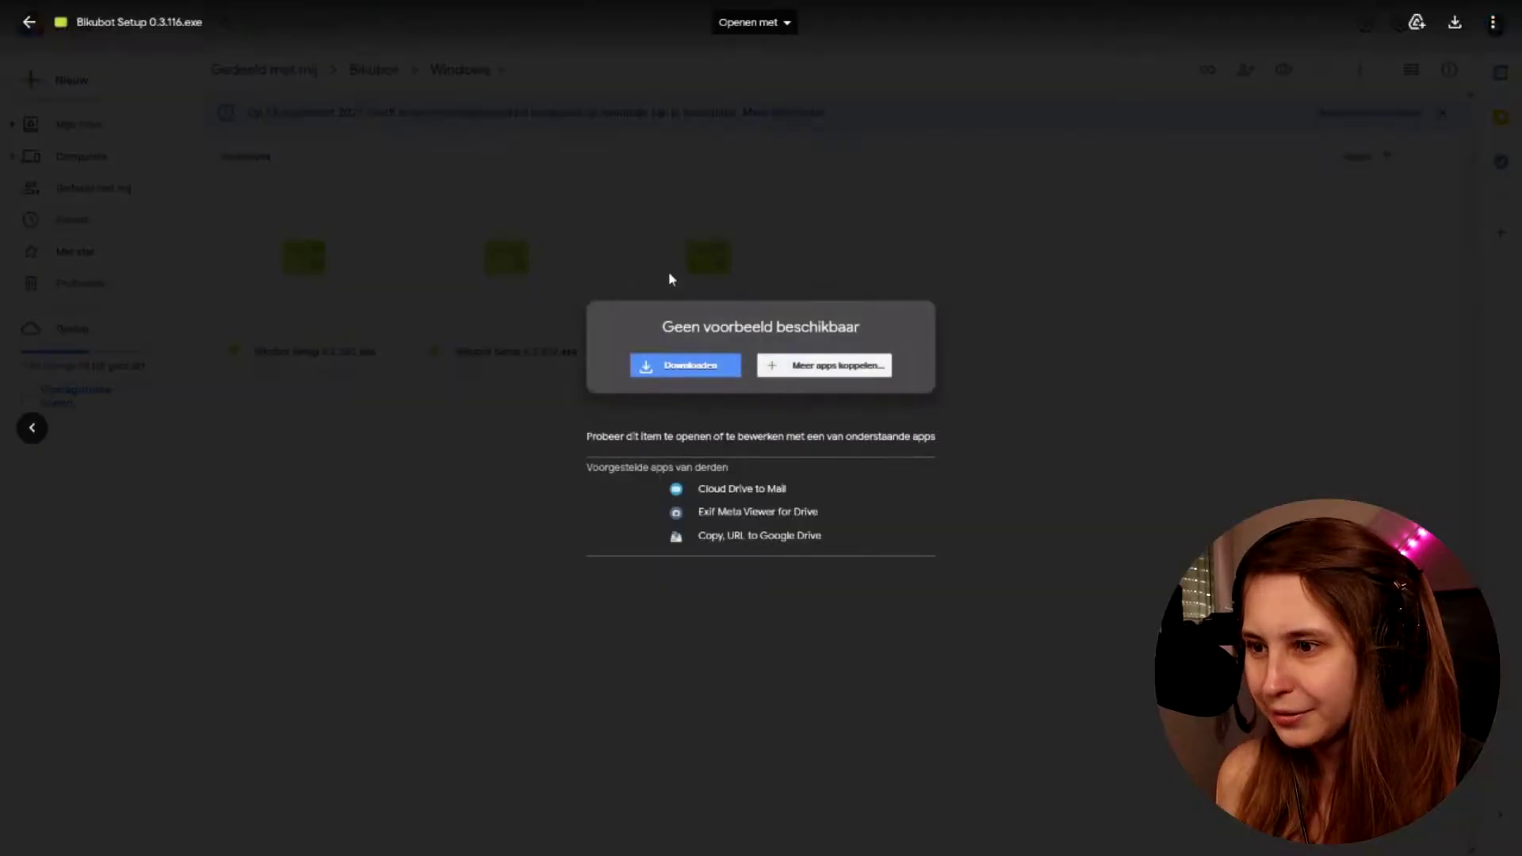
pyautogui.press('Escape')
pyautogui.rightClick(690, 292)
pyautogui.click(775, 672)
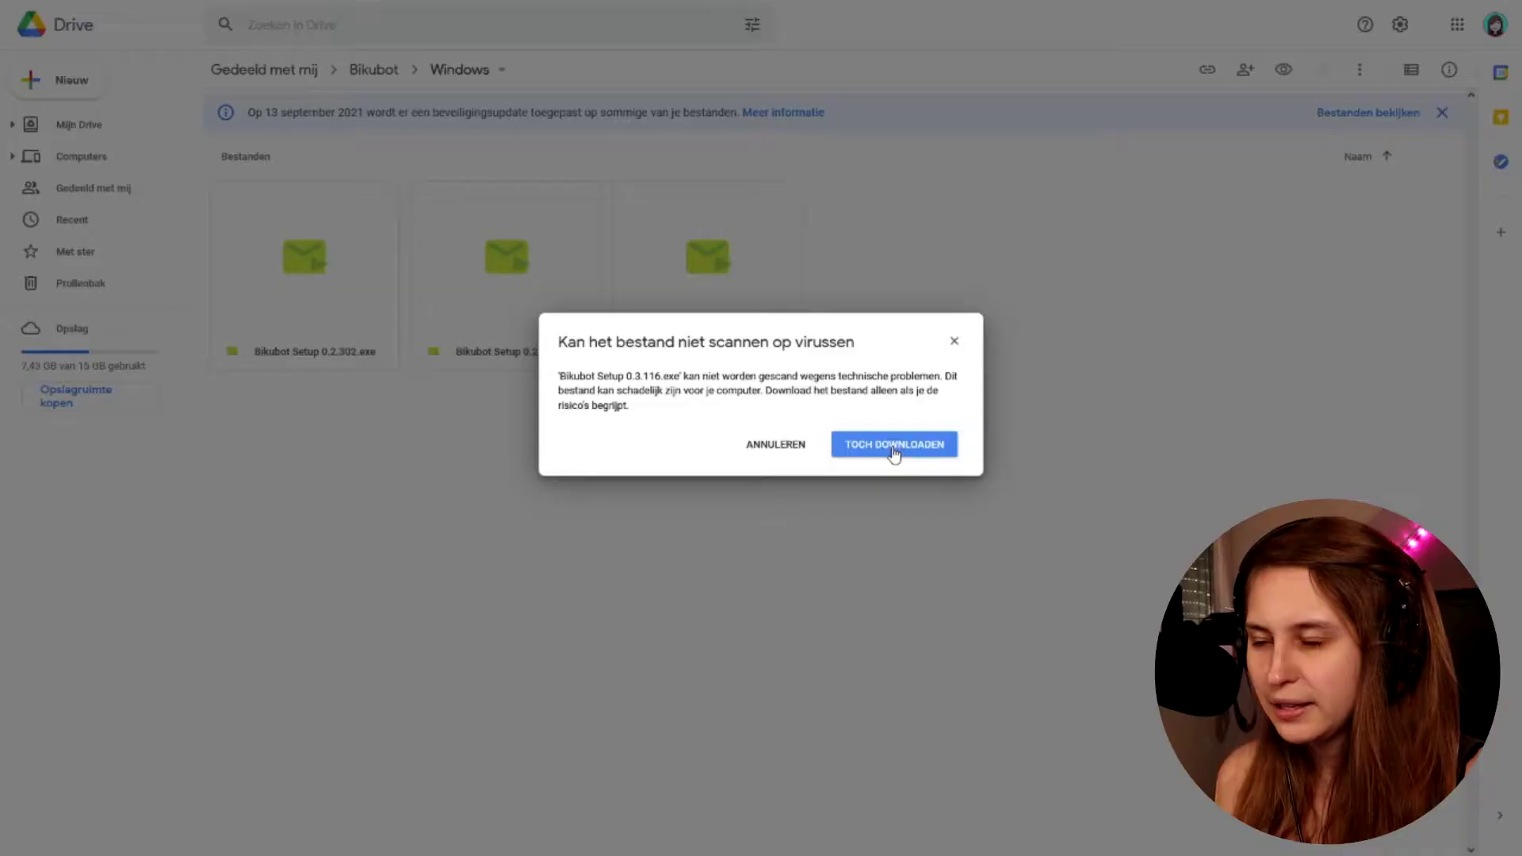
pyautogui.click(893, 449)
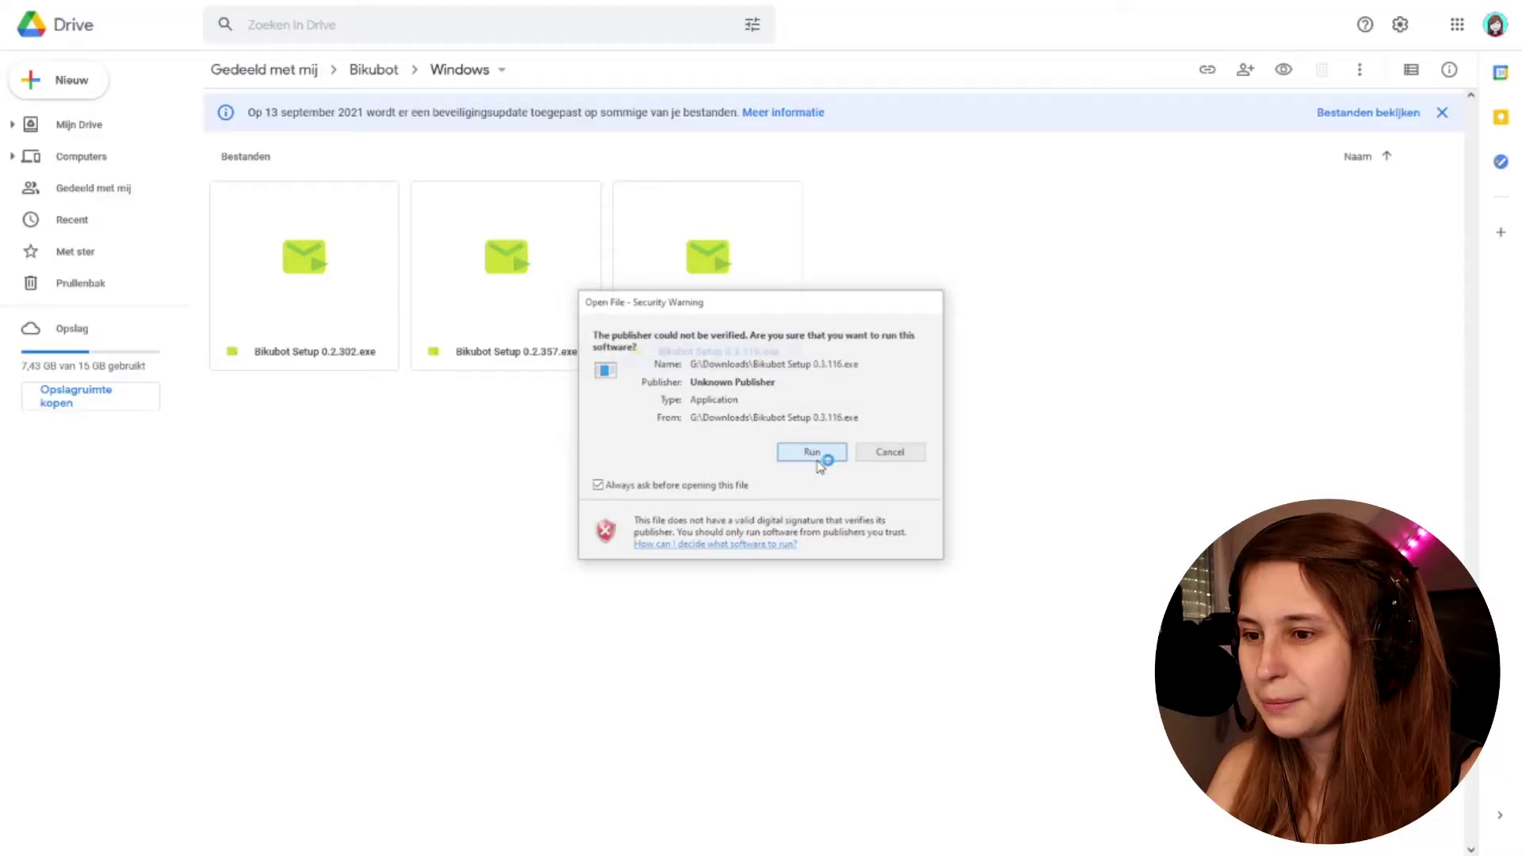
# Run the downloaded Bikubot installer from the security warning
pyautogui.click(819, 450)
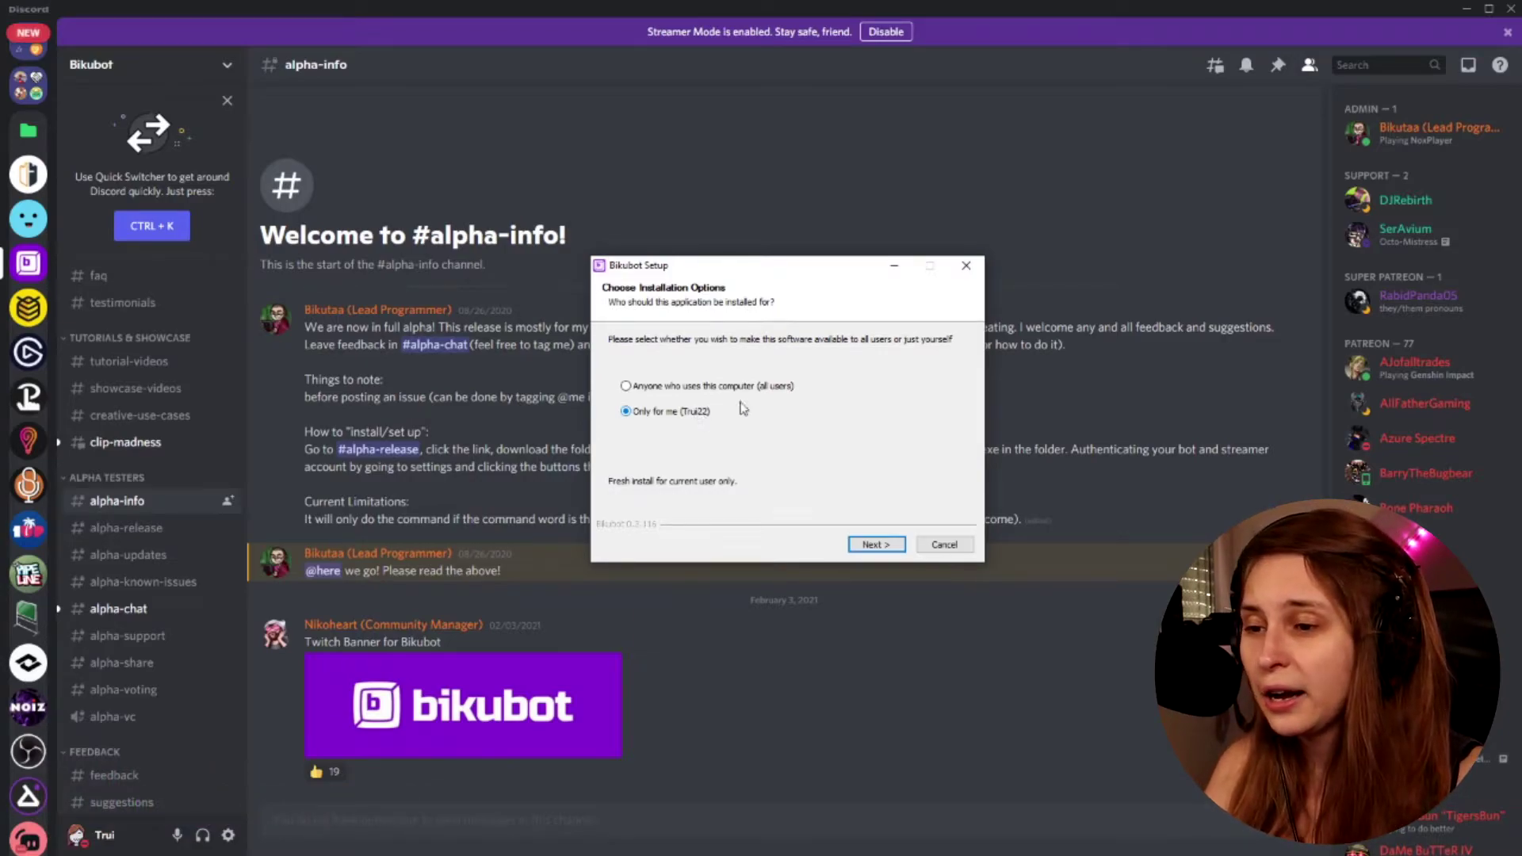
# Install Bikubot 'Only for me' into the default folder and finish with Run Bikubot checked
pyautogui.click(876, 545)
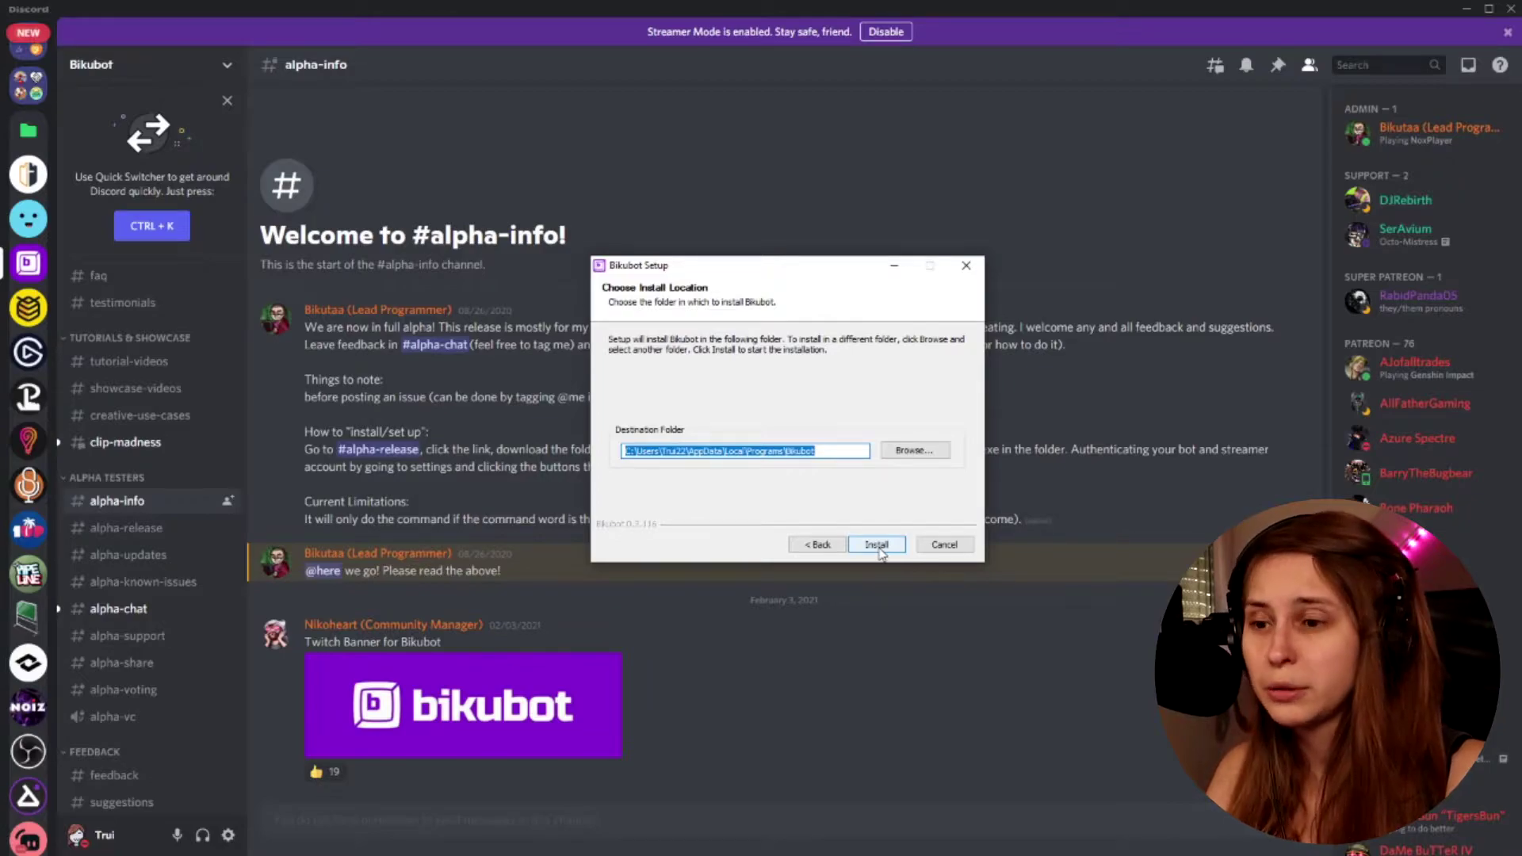
pyautogui.click(877, 547)
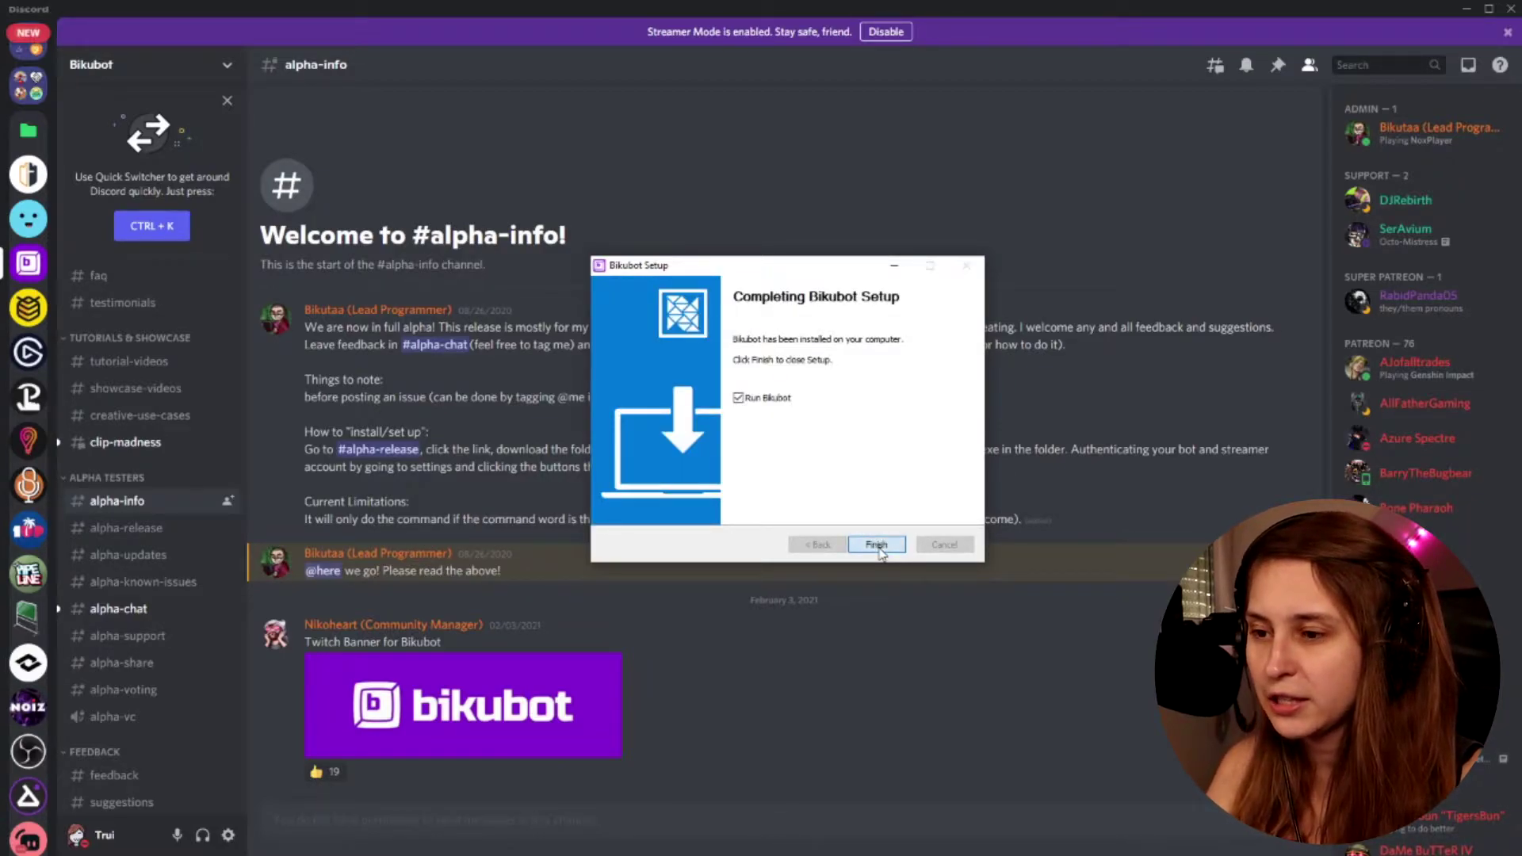
pyautogui.click(877, 546)
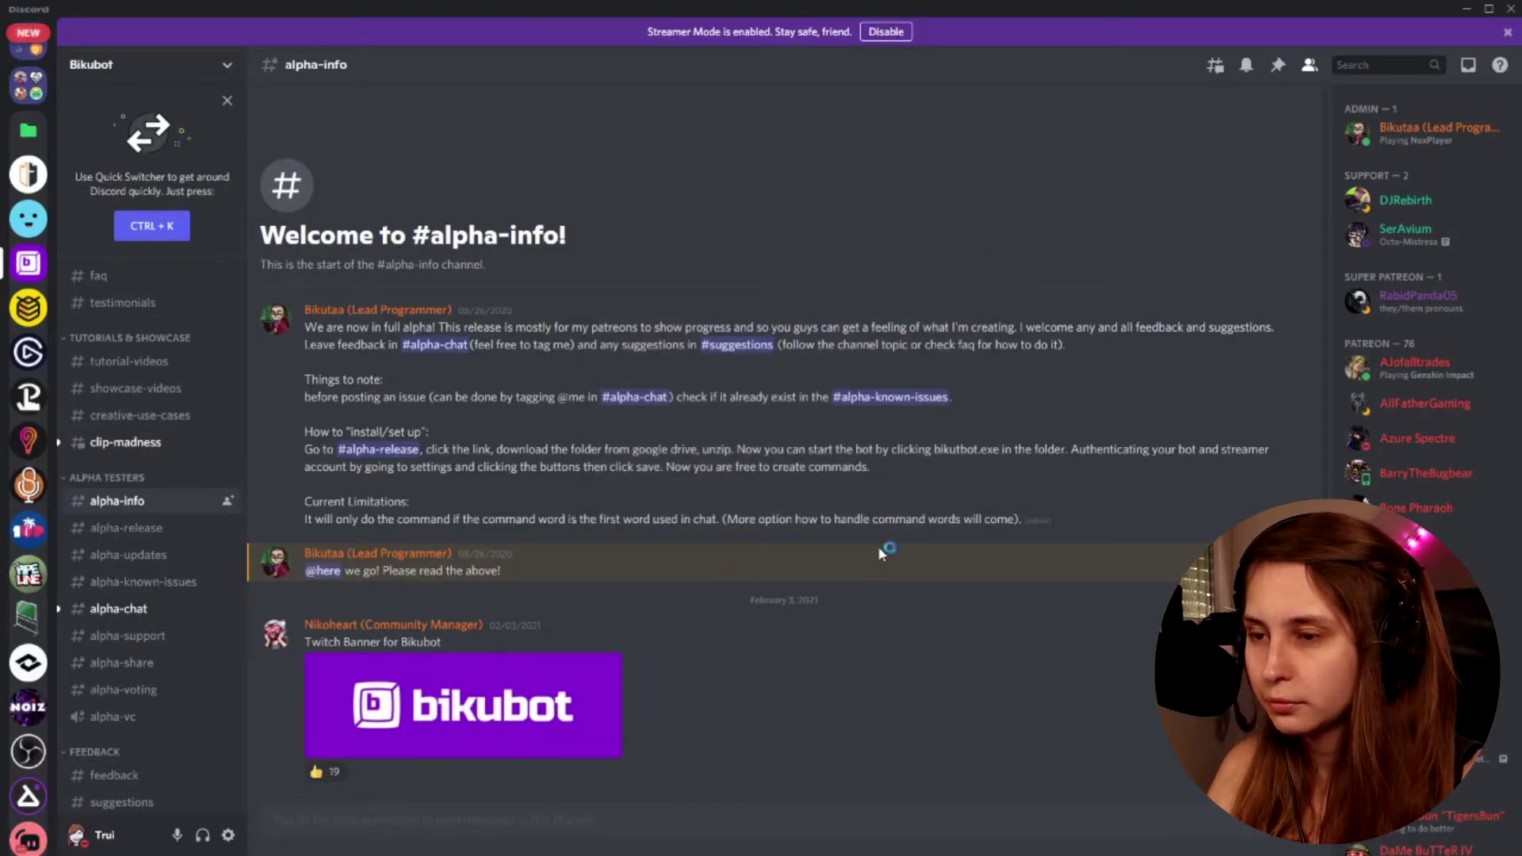
# Maximise the Bikubot window and open Settings > Accounts from the sidebar
pyautogui.moveTo(673, 204); pyautogui.dragTo(680, 189)
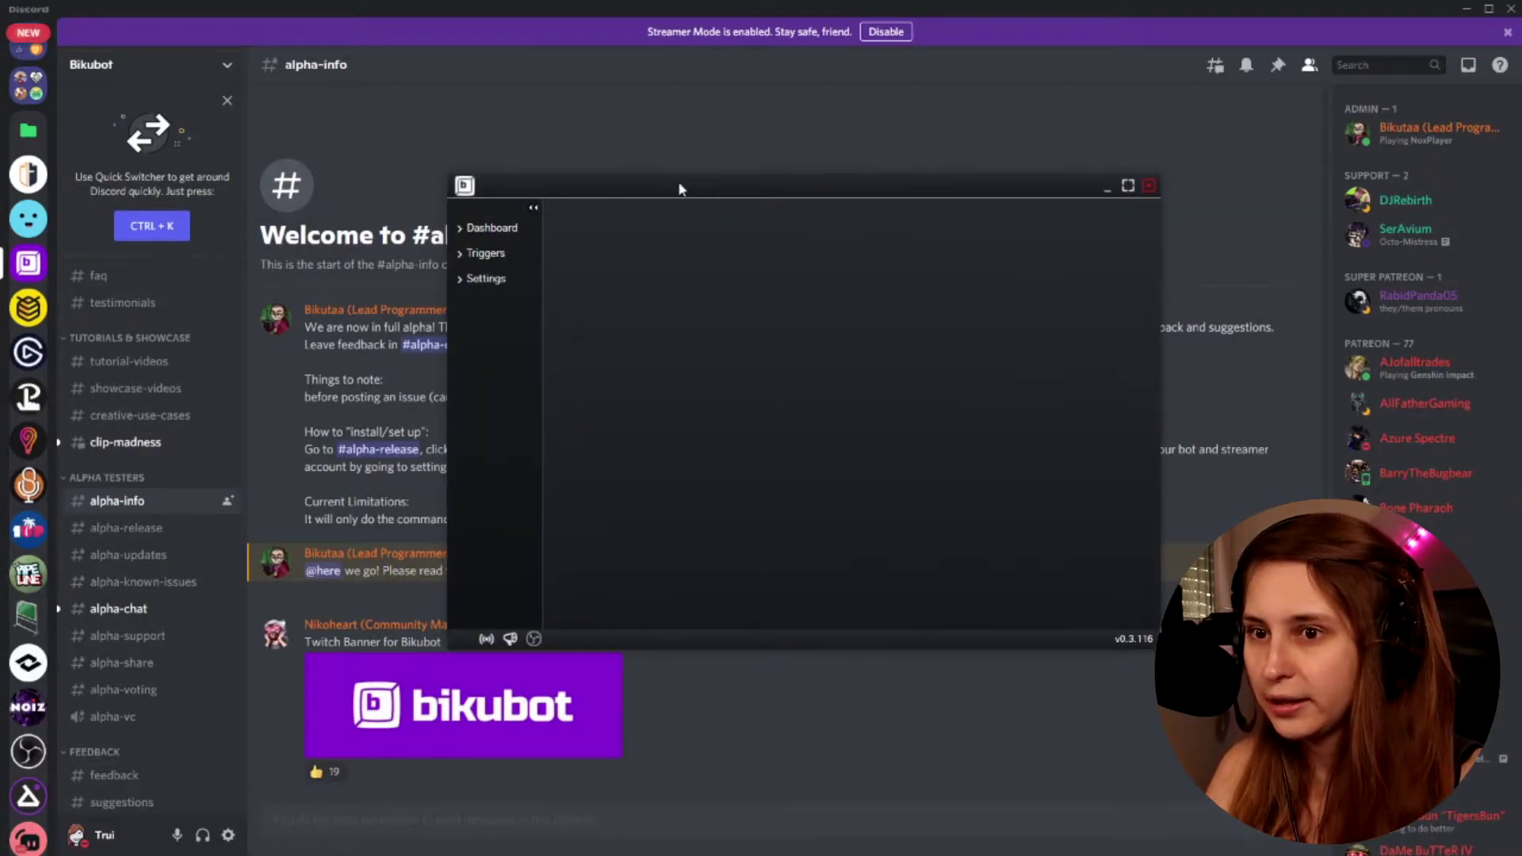
pyautogui.click(1126, 187)
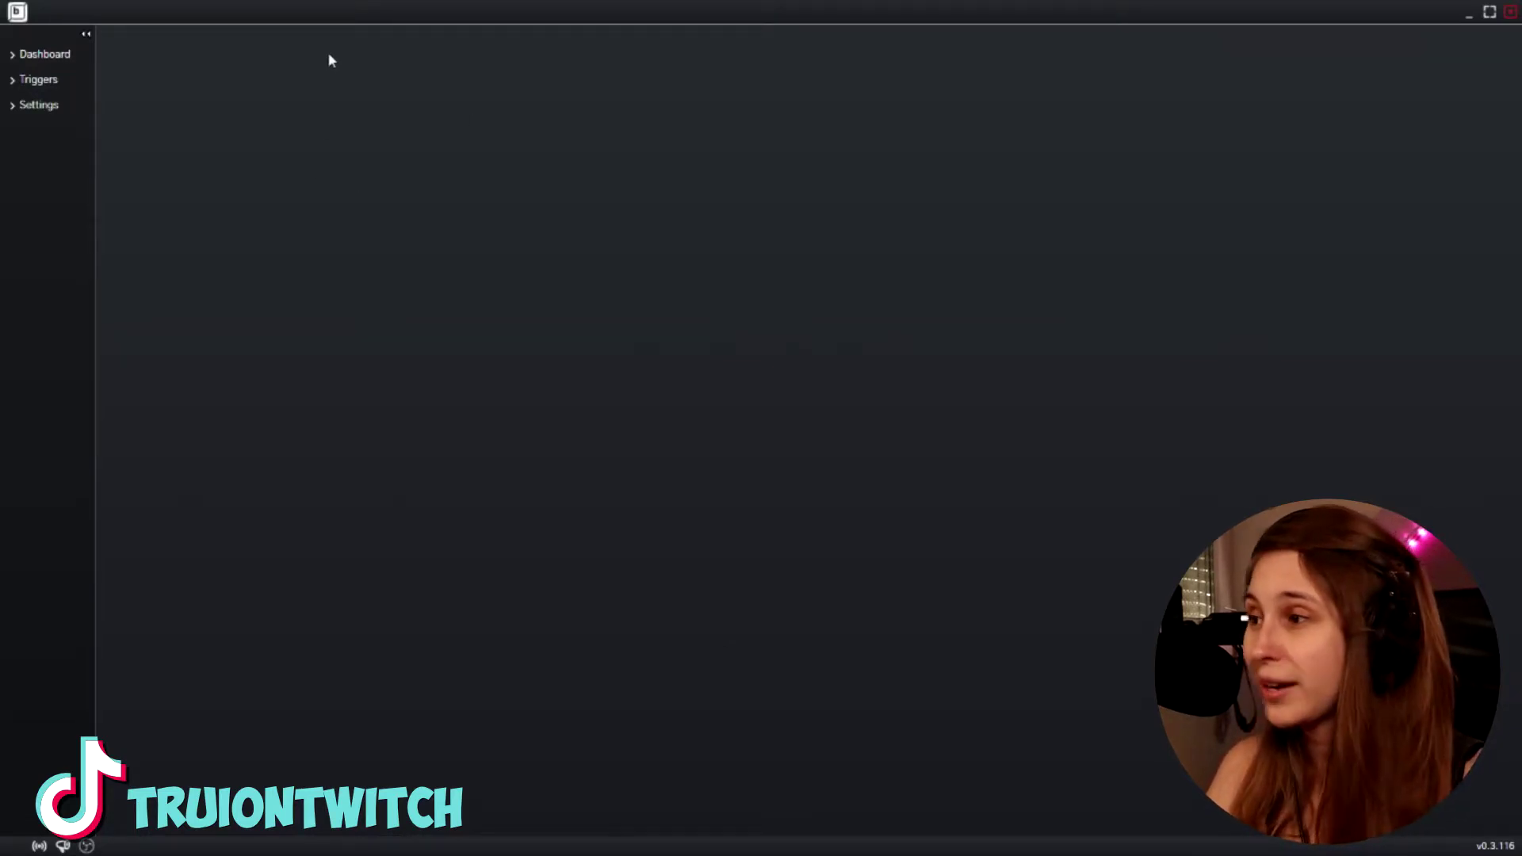
pyautogui.click(43, 57)
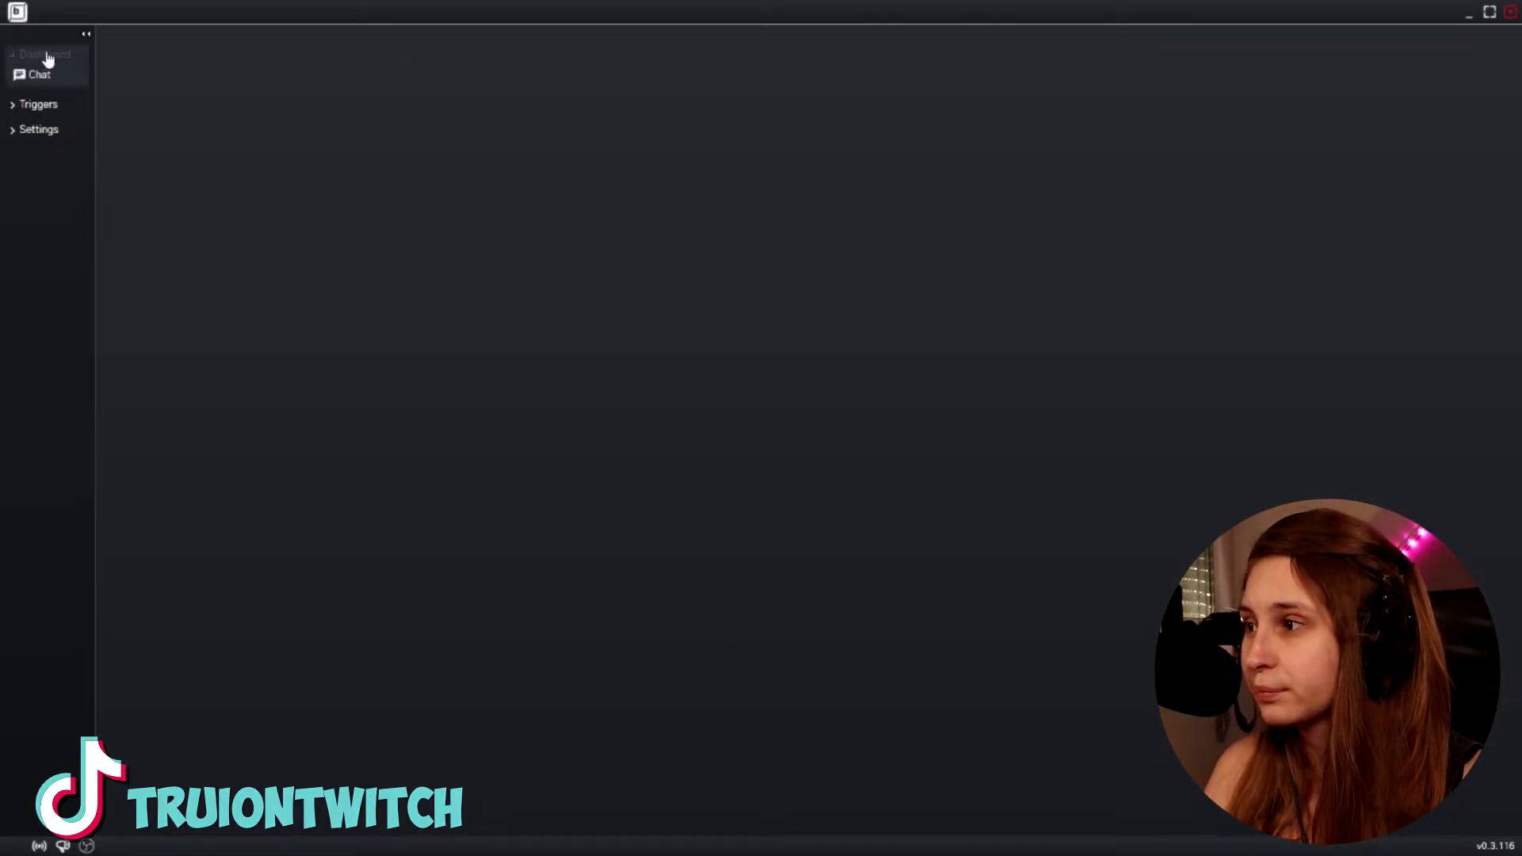
pyautogui.click(47, 109)
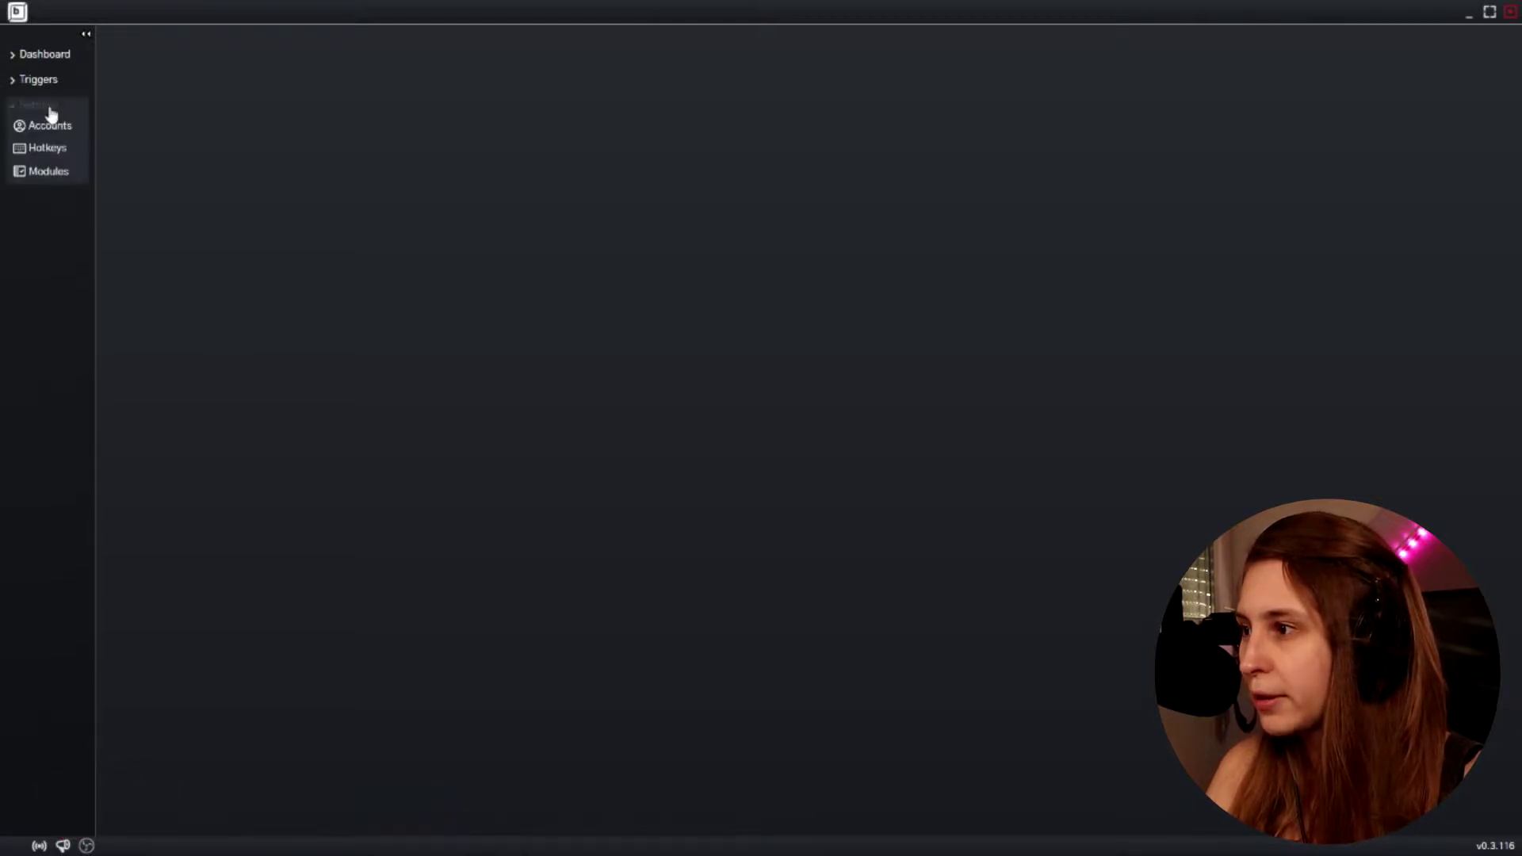
pyautogui.click(63, 131)
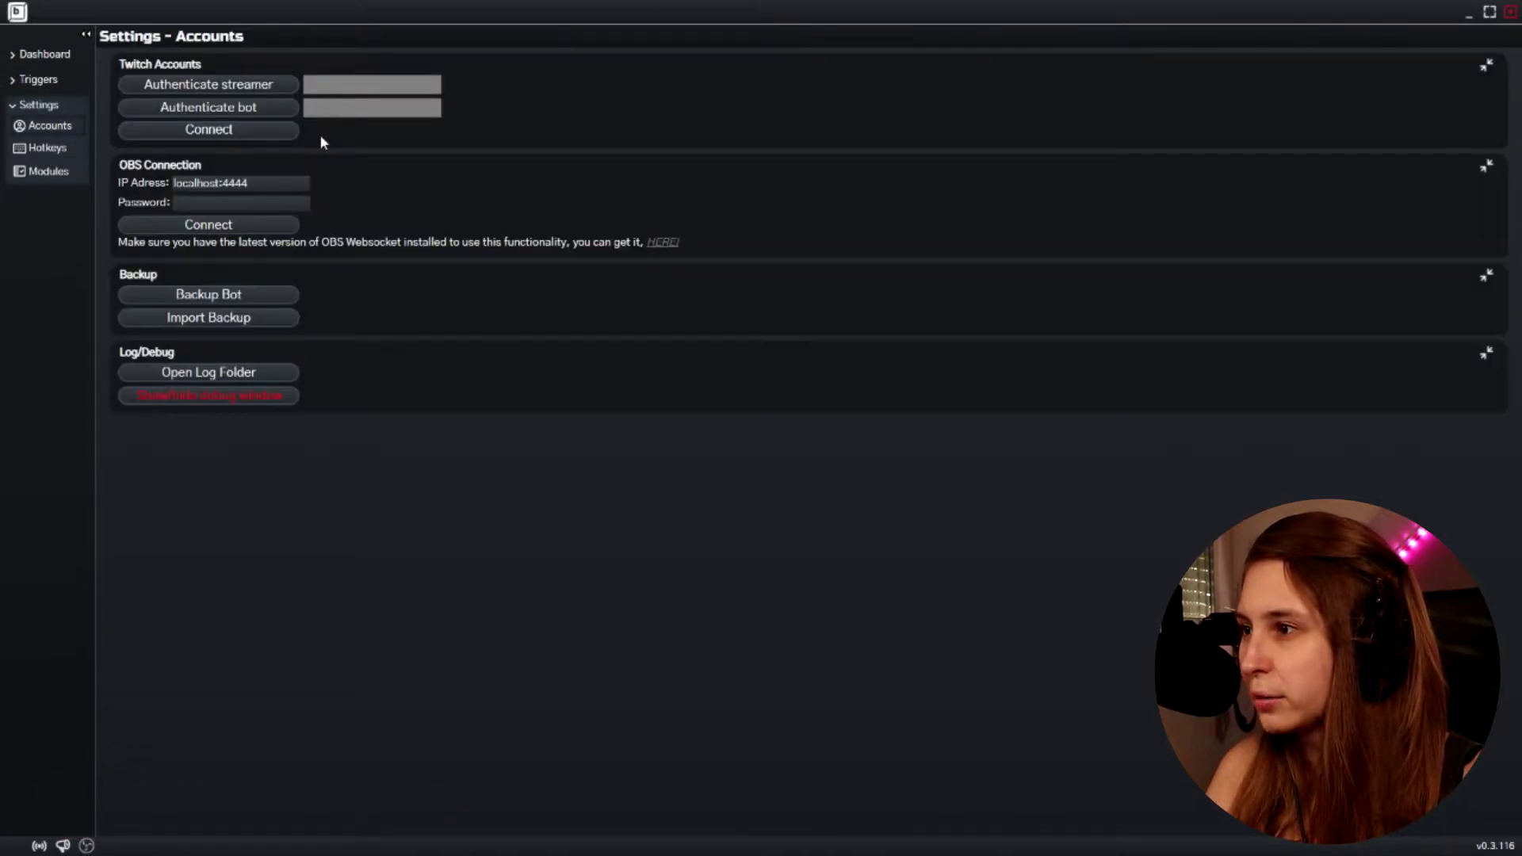
# Log in to the streamer's Twitch account via Authenticate streamer, then close the login window
pyautogui.click(246, 90)
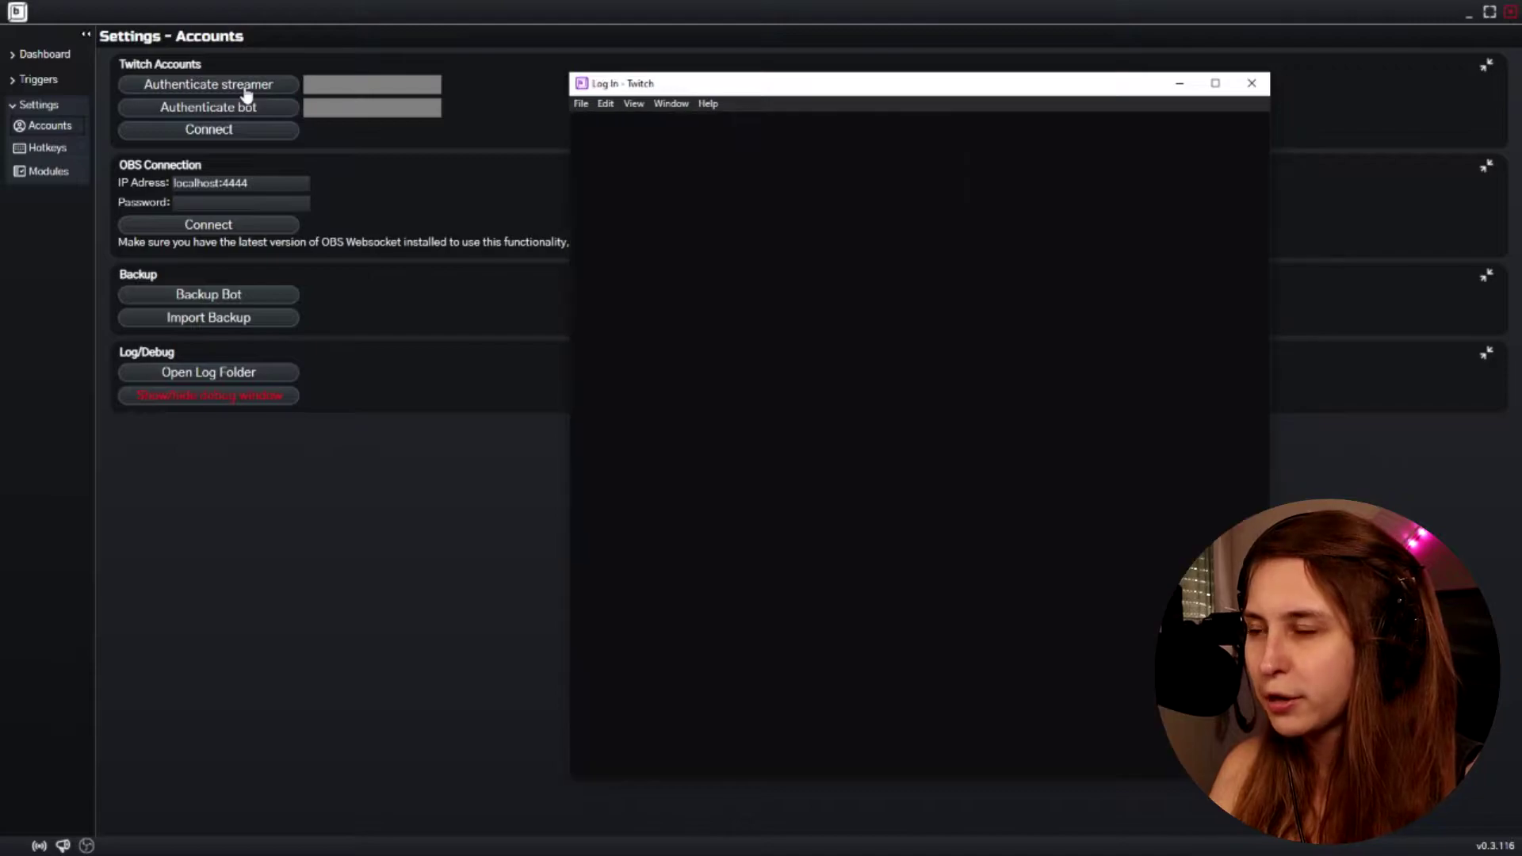
pyautogui.write('tr')
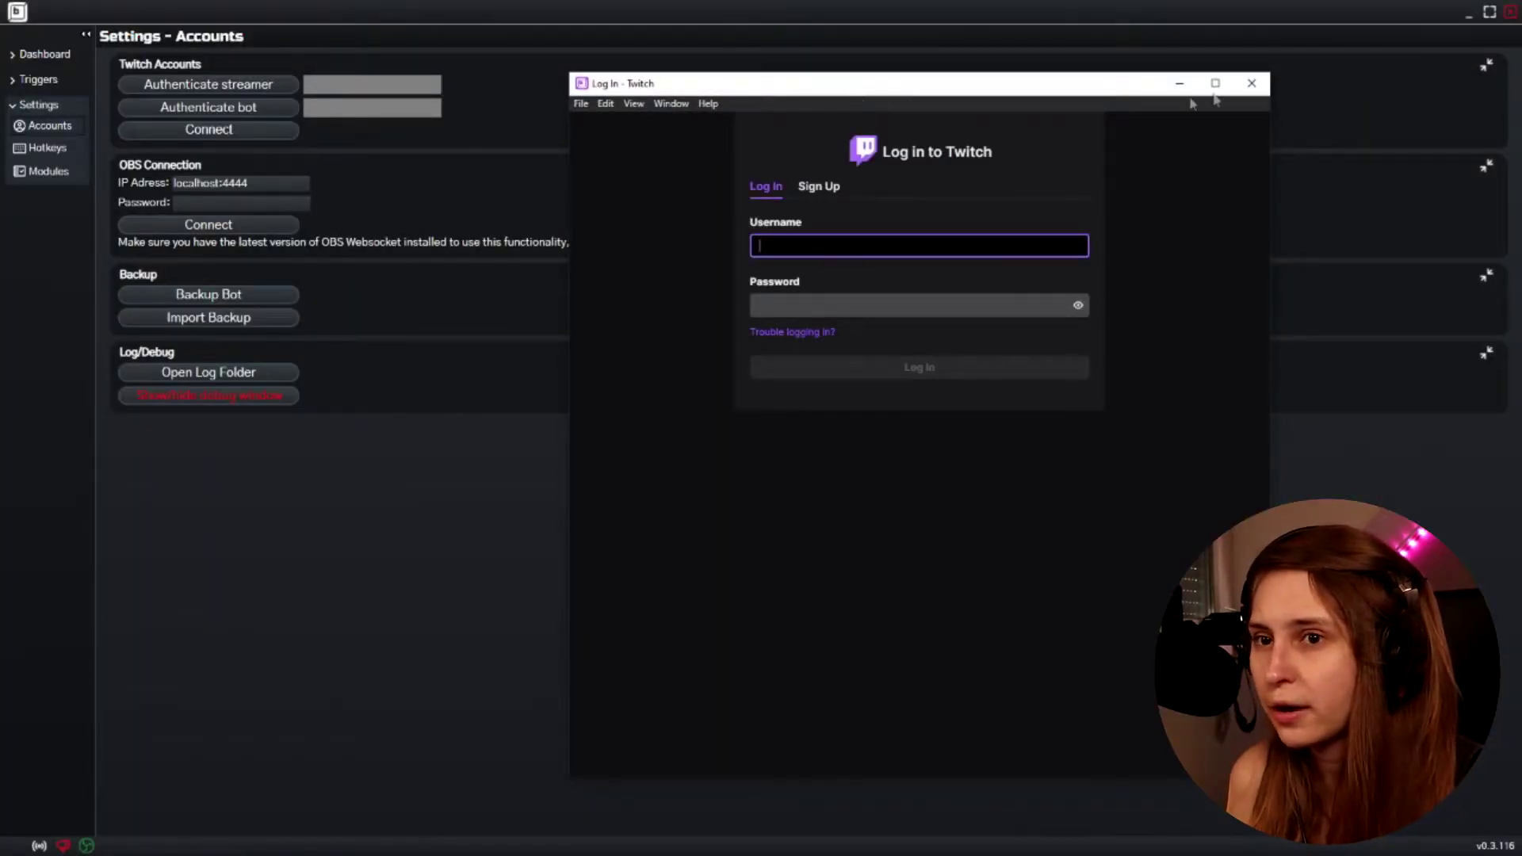
pyautogui.click(1257, 85)
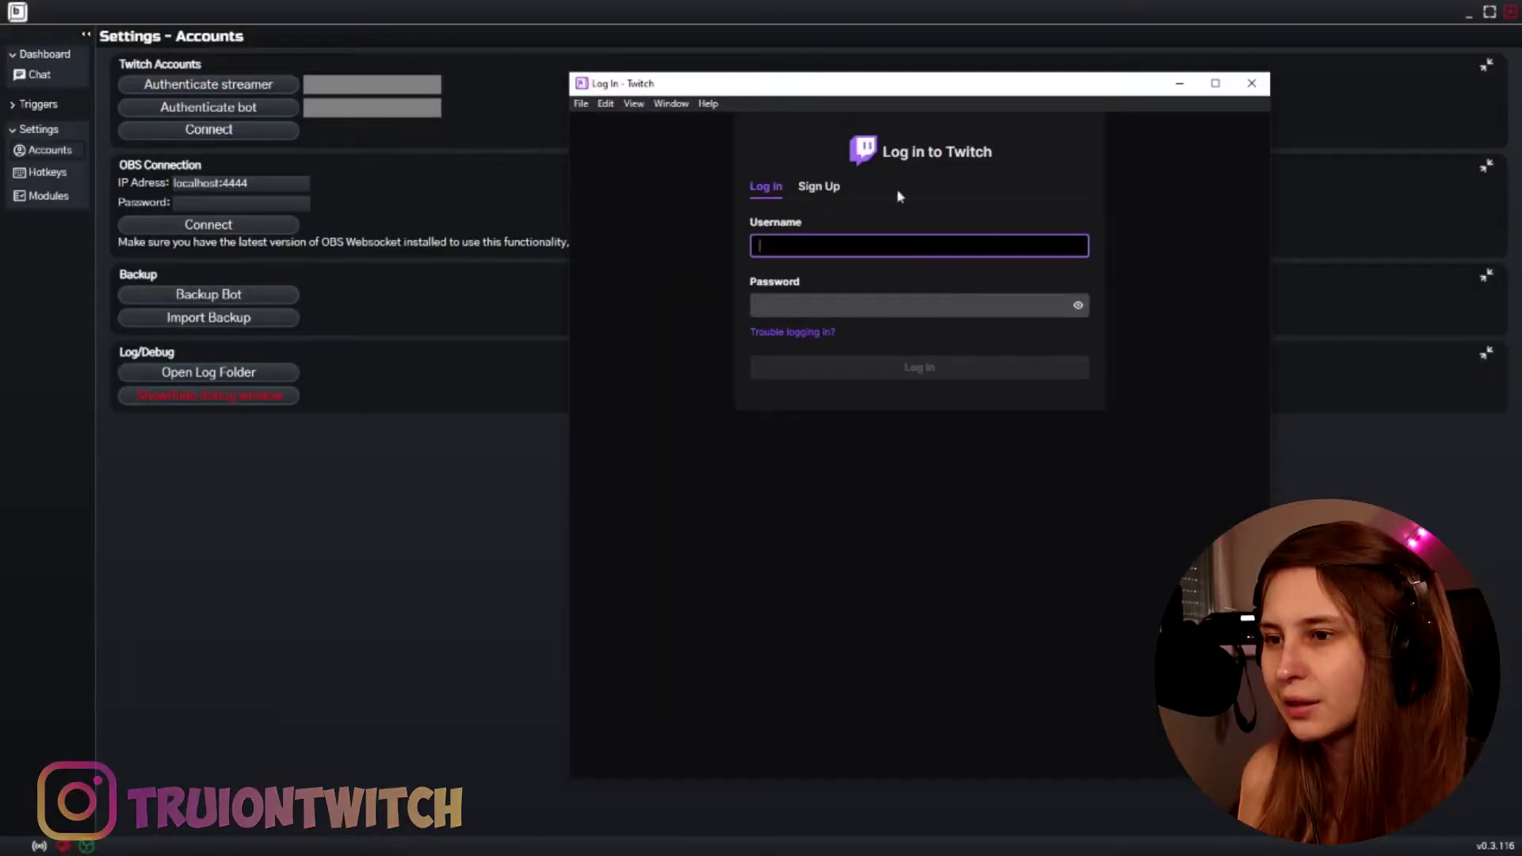
# Close the bot's Twitch login window, then open Triggers > Commands
pyautogui.click(1252, 83)
pyautogui.click(250, 111)
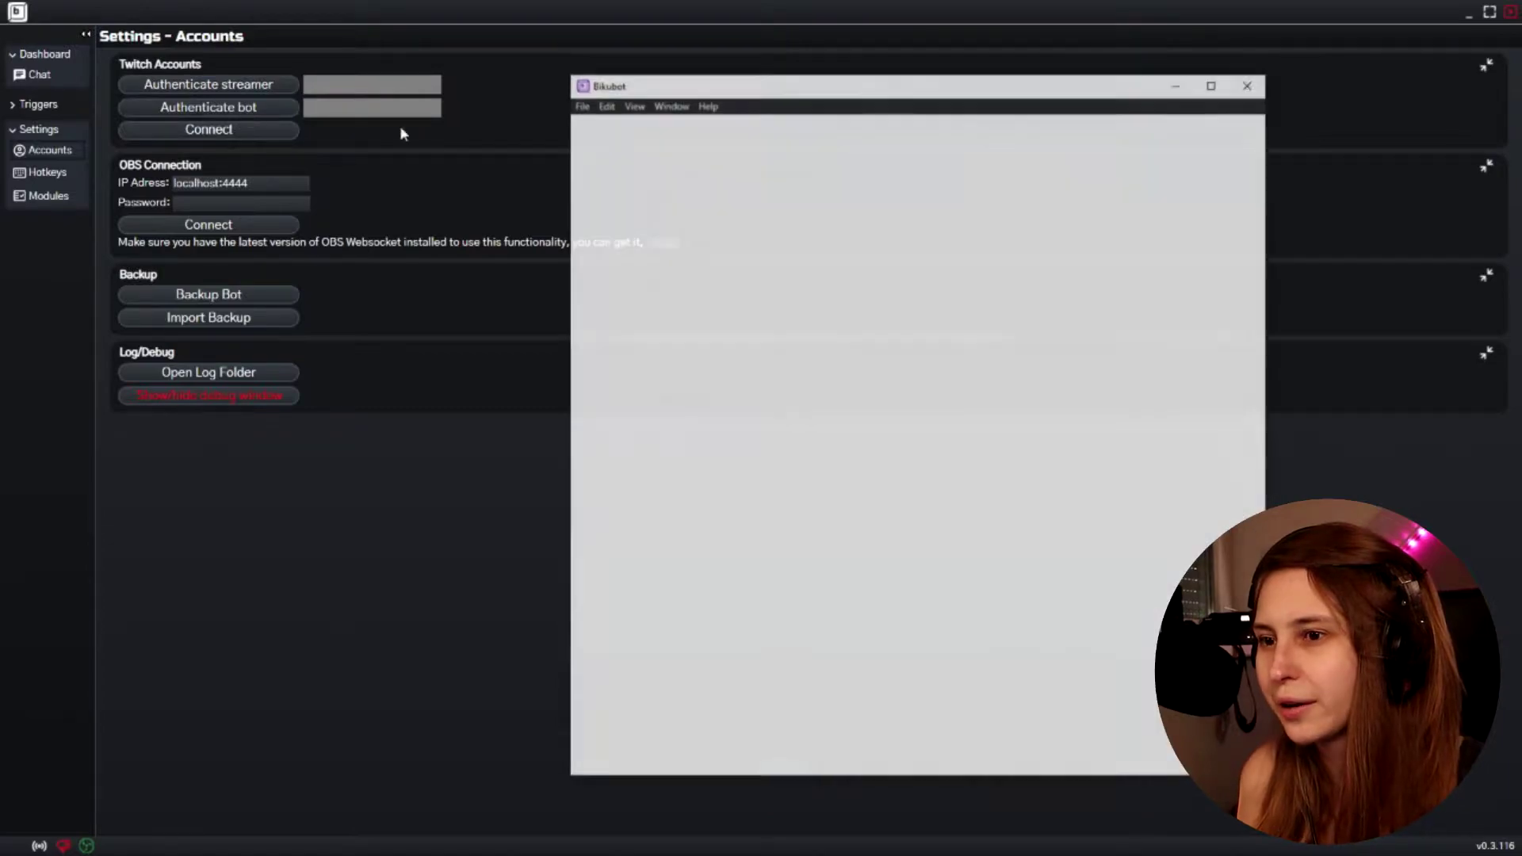
pyautogui.click(1252, 83)
pyautogui.click(41, 76)
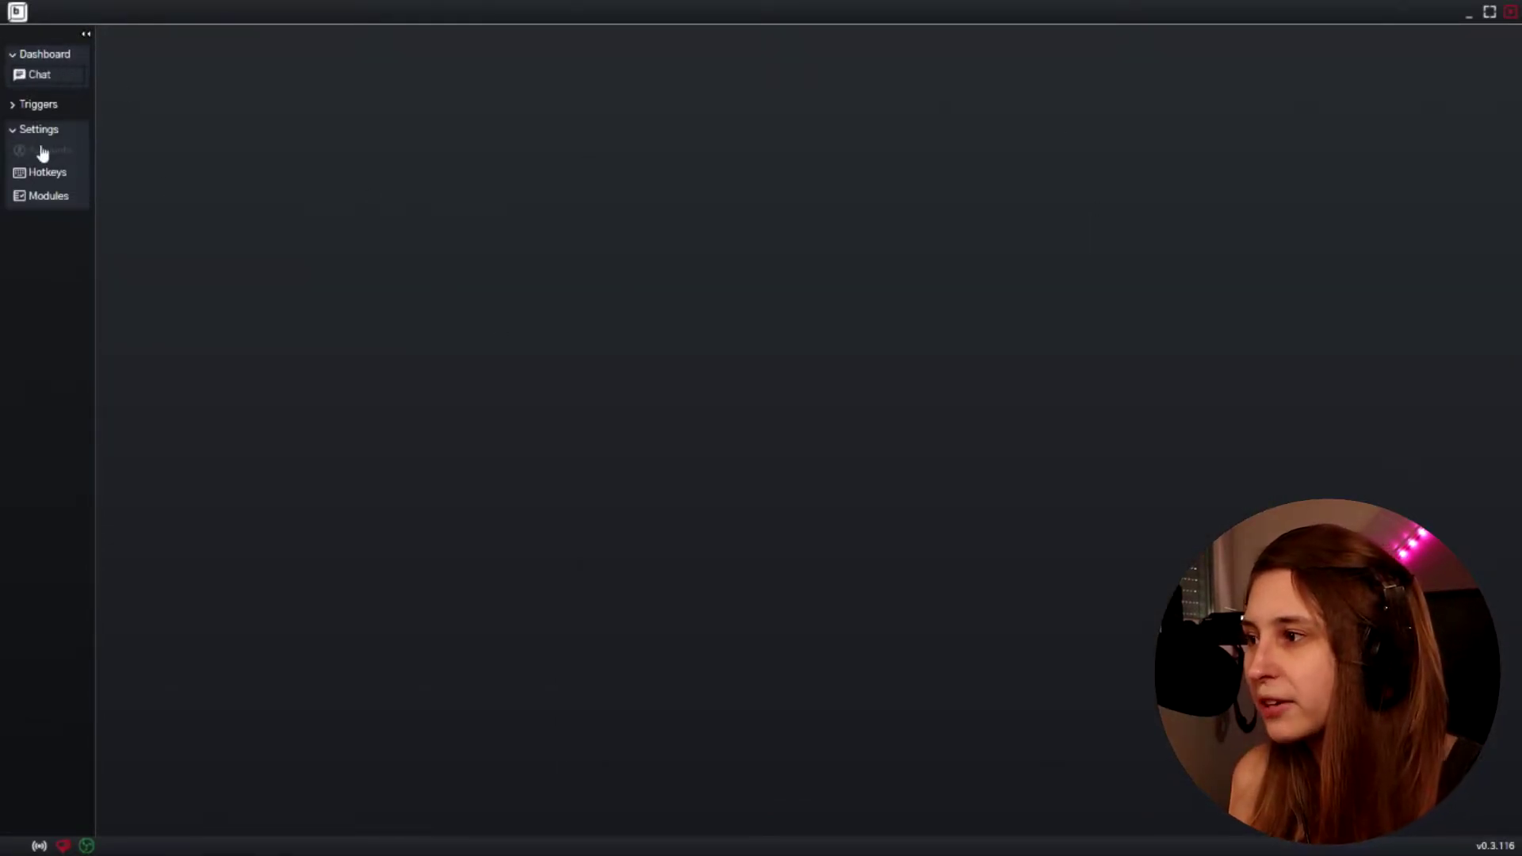
pyautogui.click(40, 105)
pyautogui.click(62, 129)
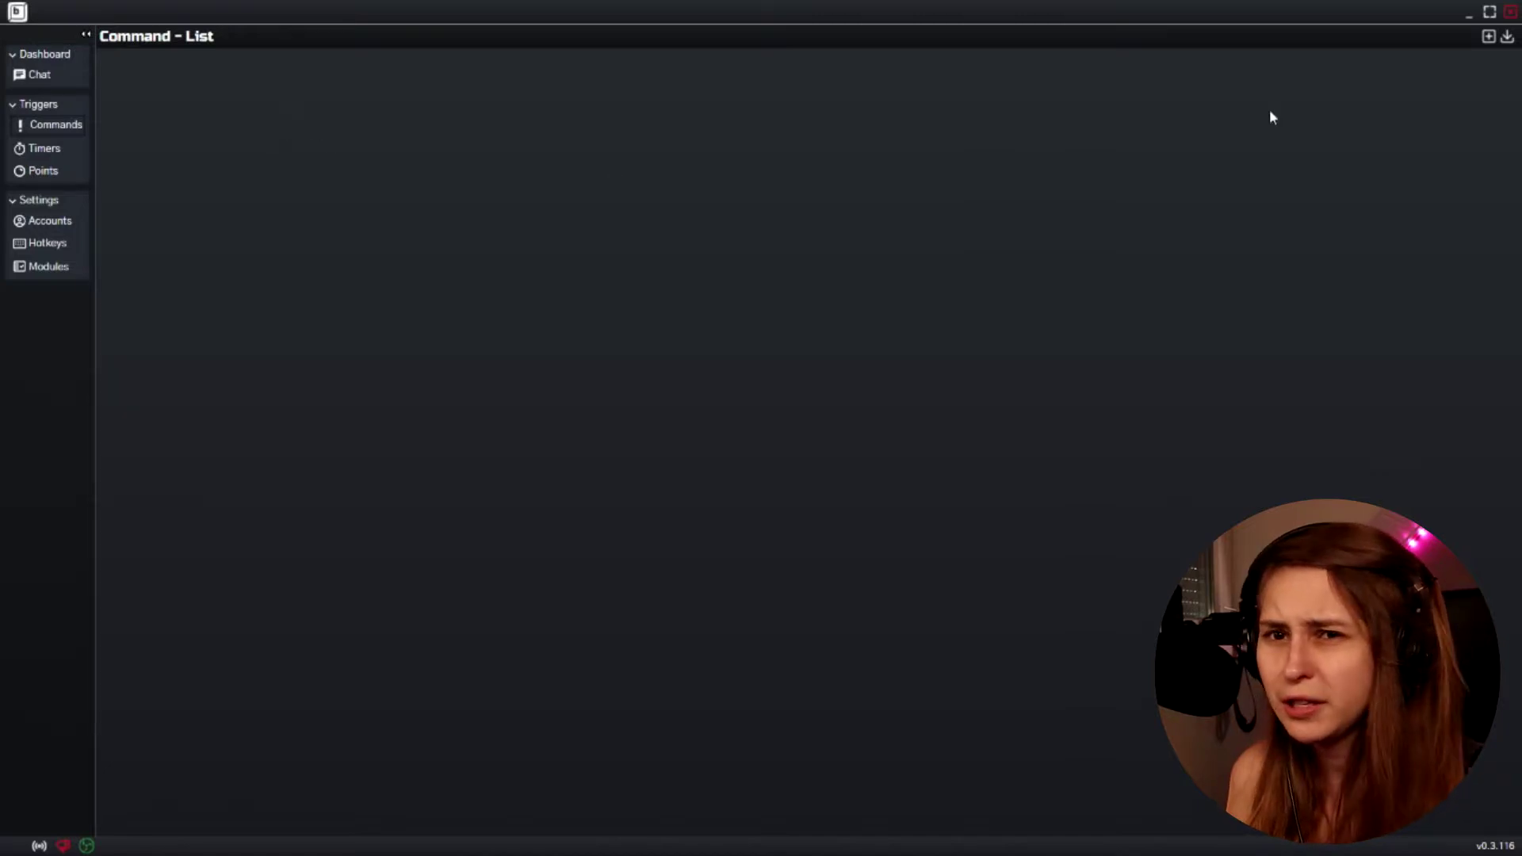
# Create a new command with an OBS action and the trigger !Gamescreen
pyautogui.click(1488, 37)
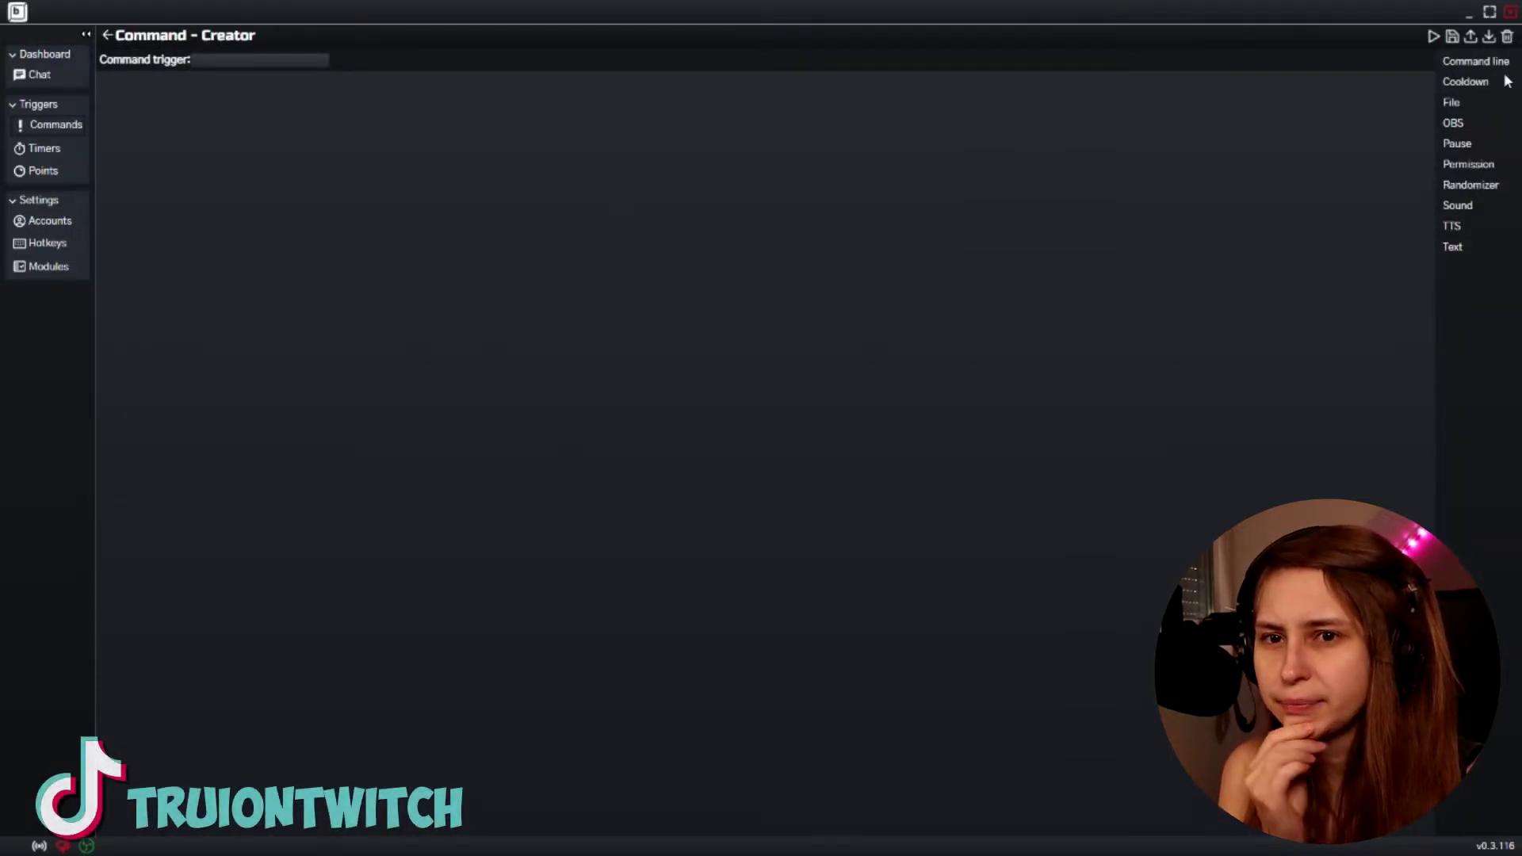
pyautogui.click(1453, 123)
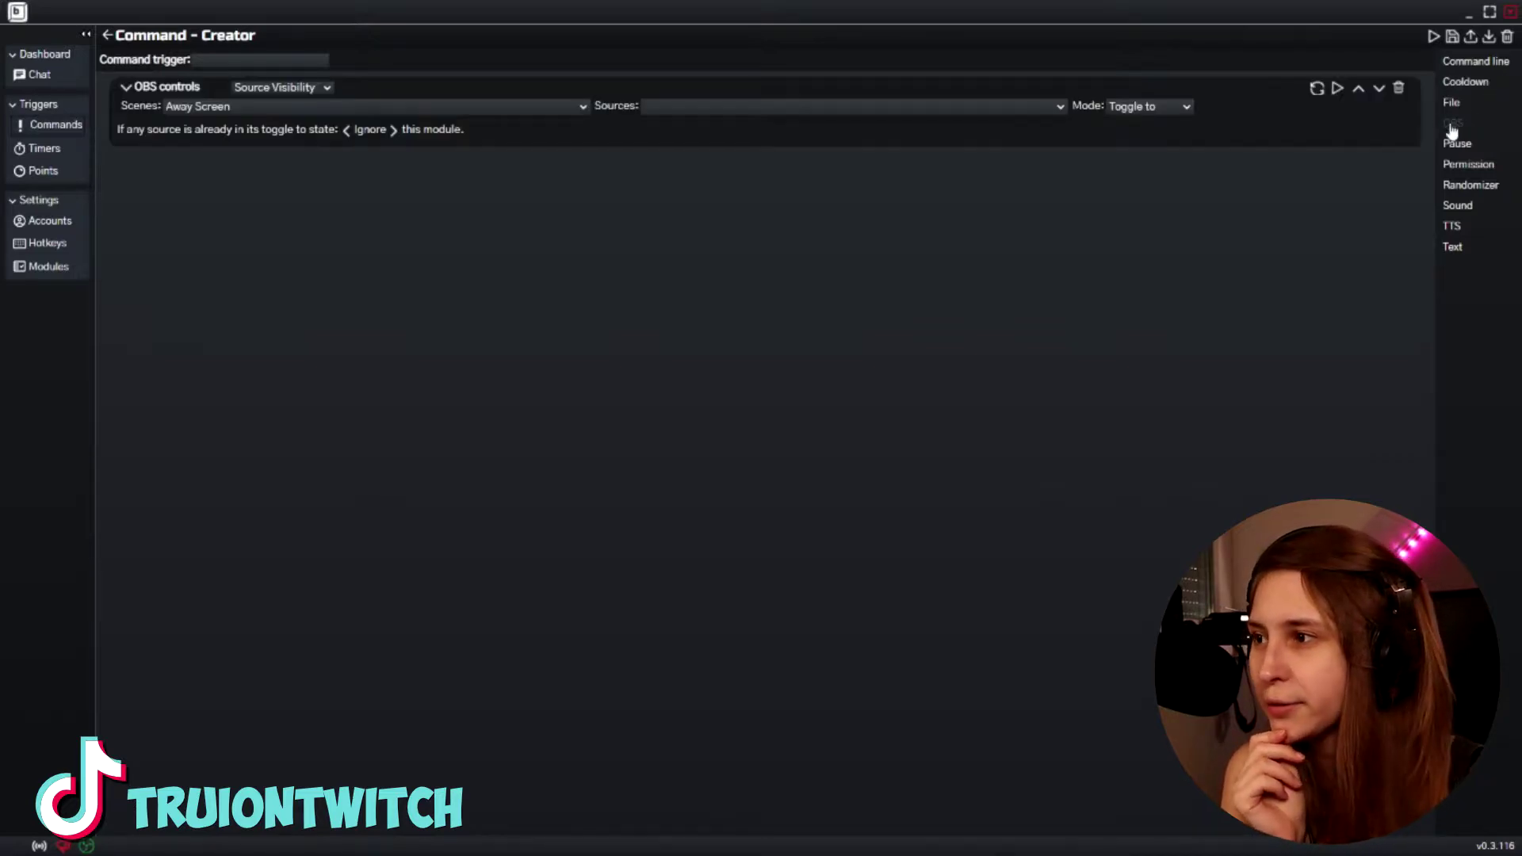
pyautogui.click(231, 59)
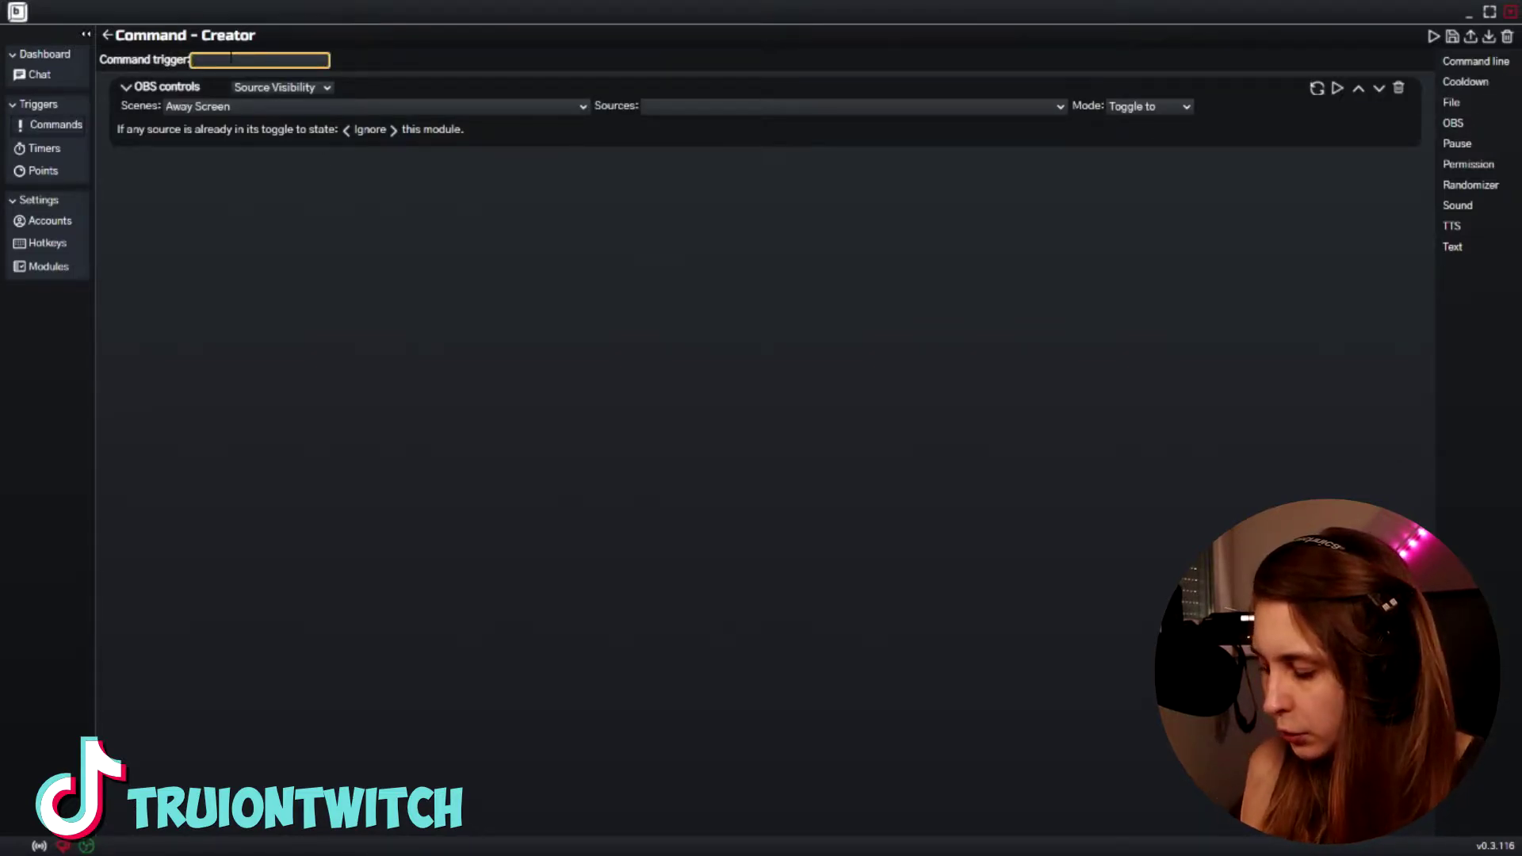
pyautogui.write('!Gamescreen')
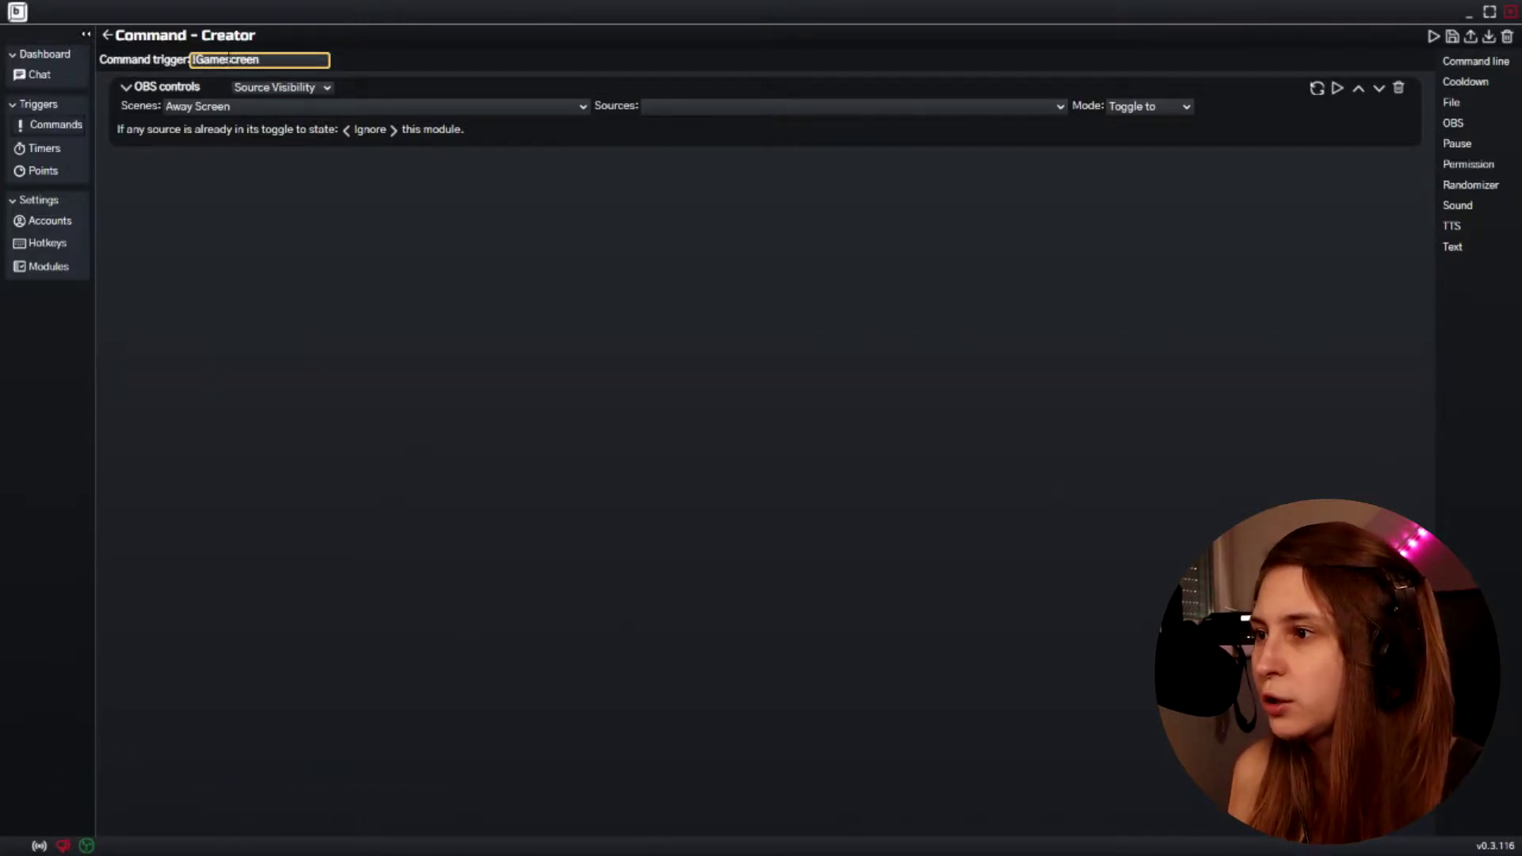
# Set the OBS action type to Scene Change targeting the Game Screen scene
pyautogui.click(283, 87)
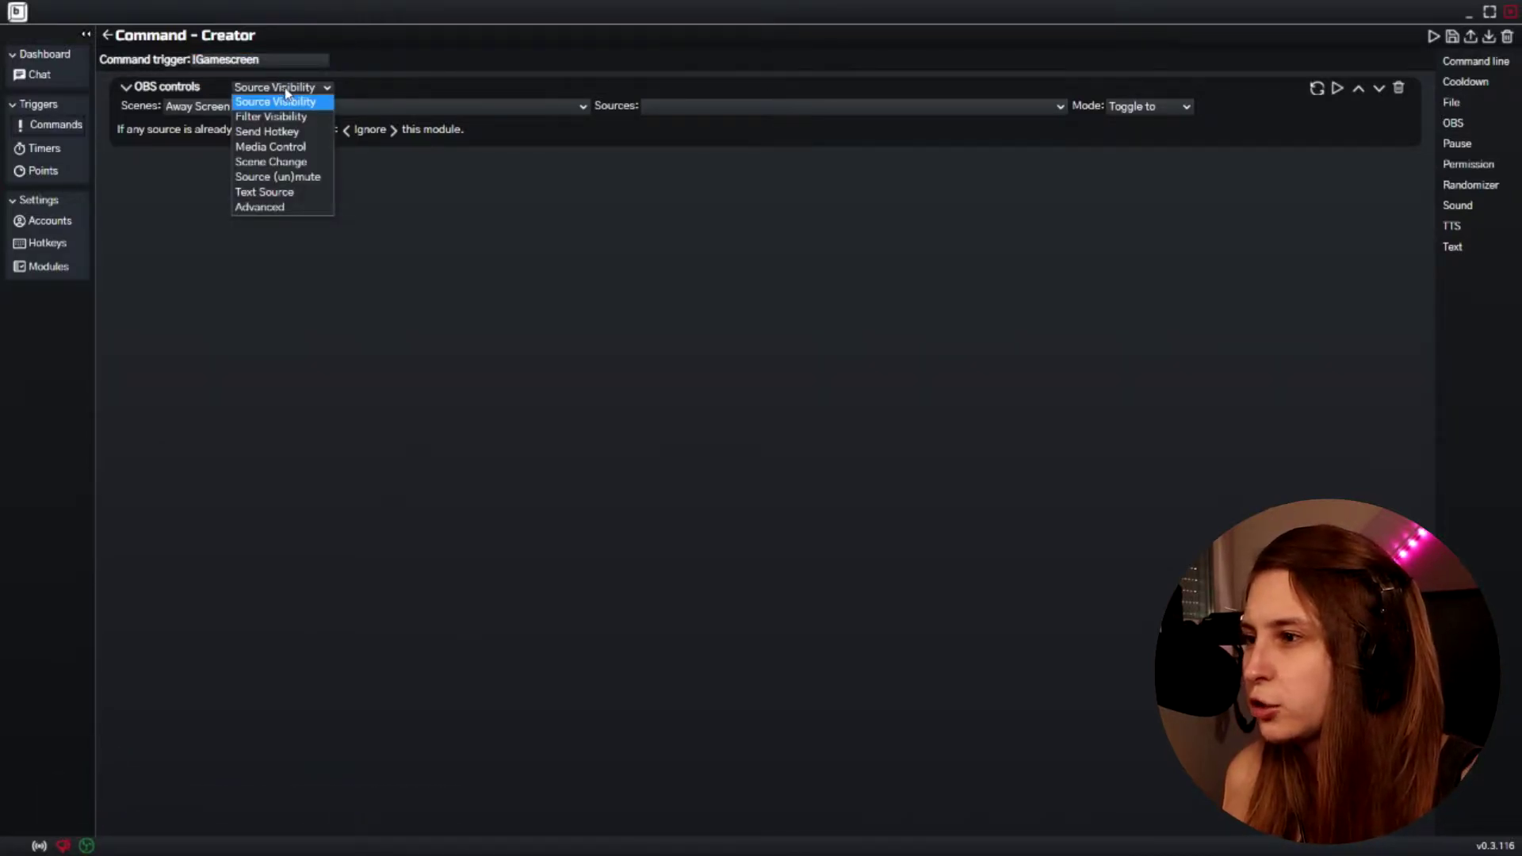
pyautogui.click(306, 163)
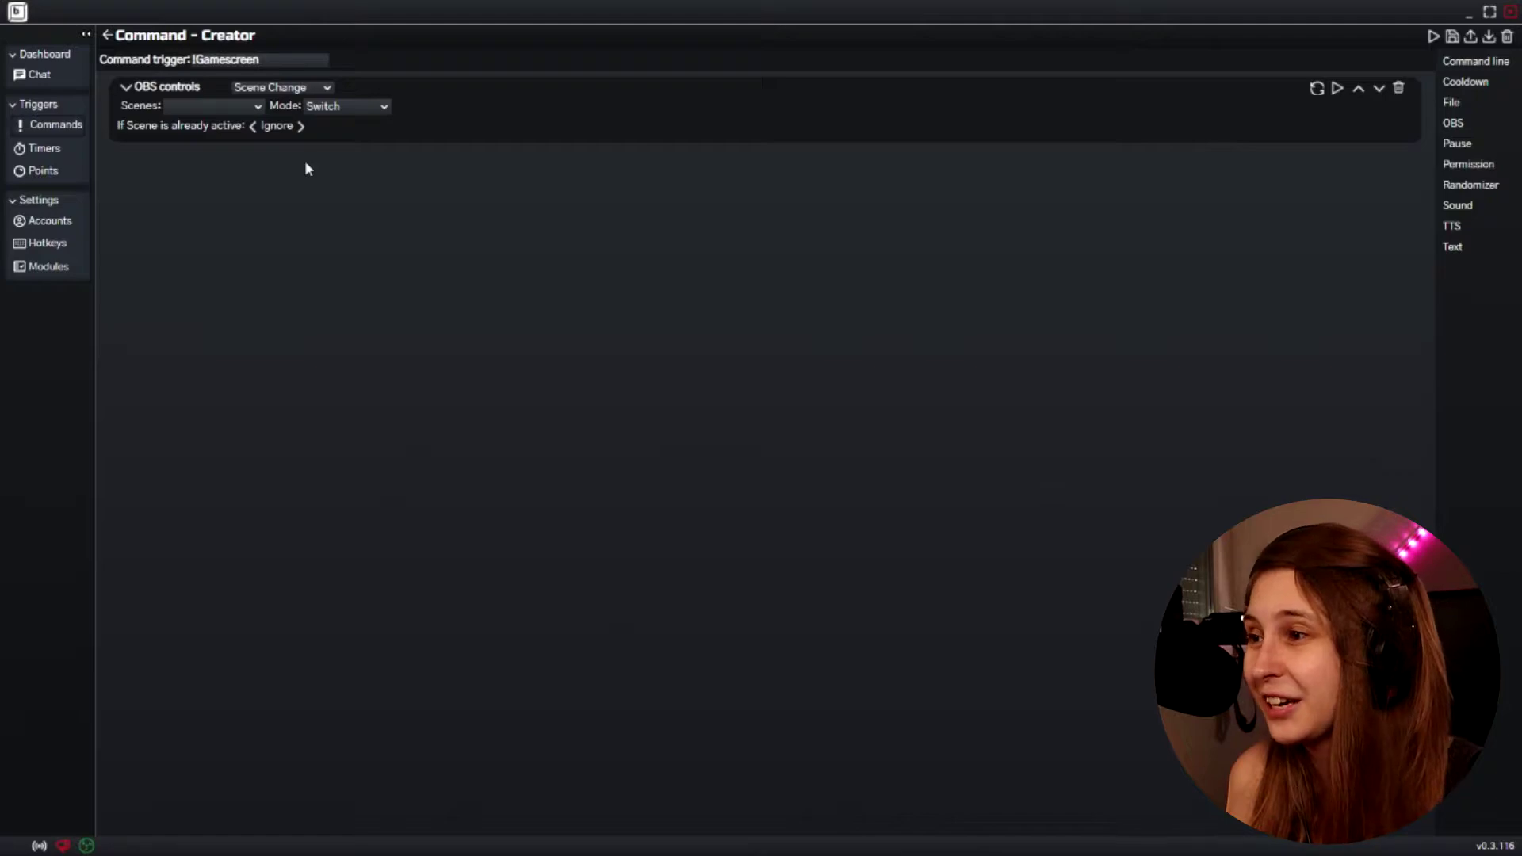
pyautogui.click(230, 106)
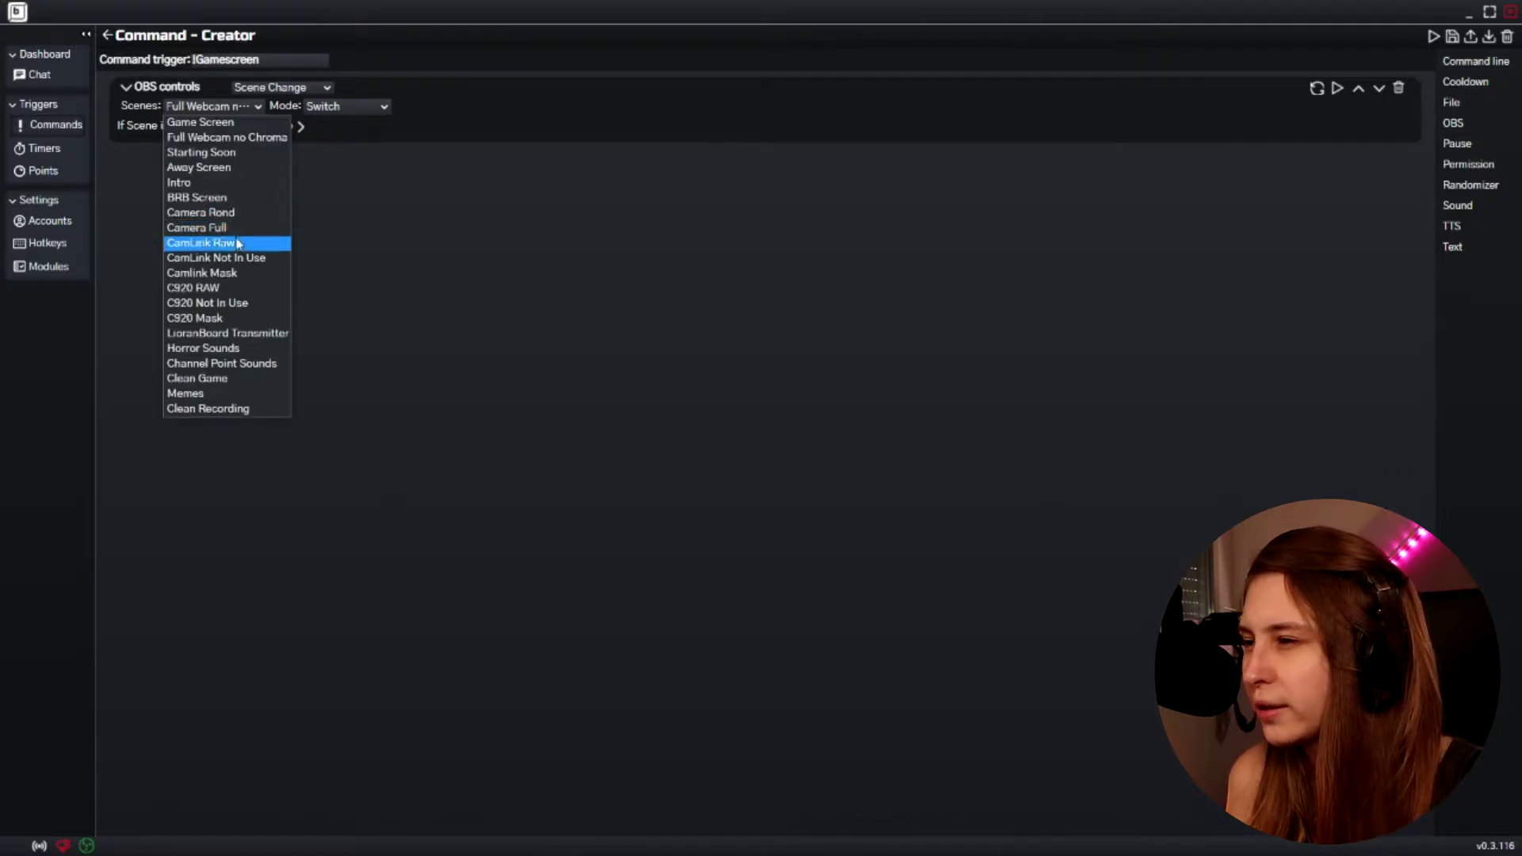
pyautogui.click(207, 121)
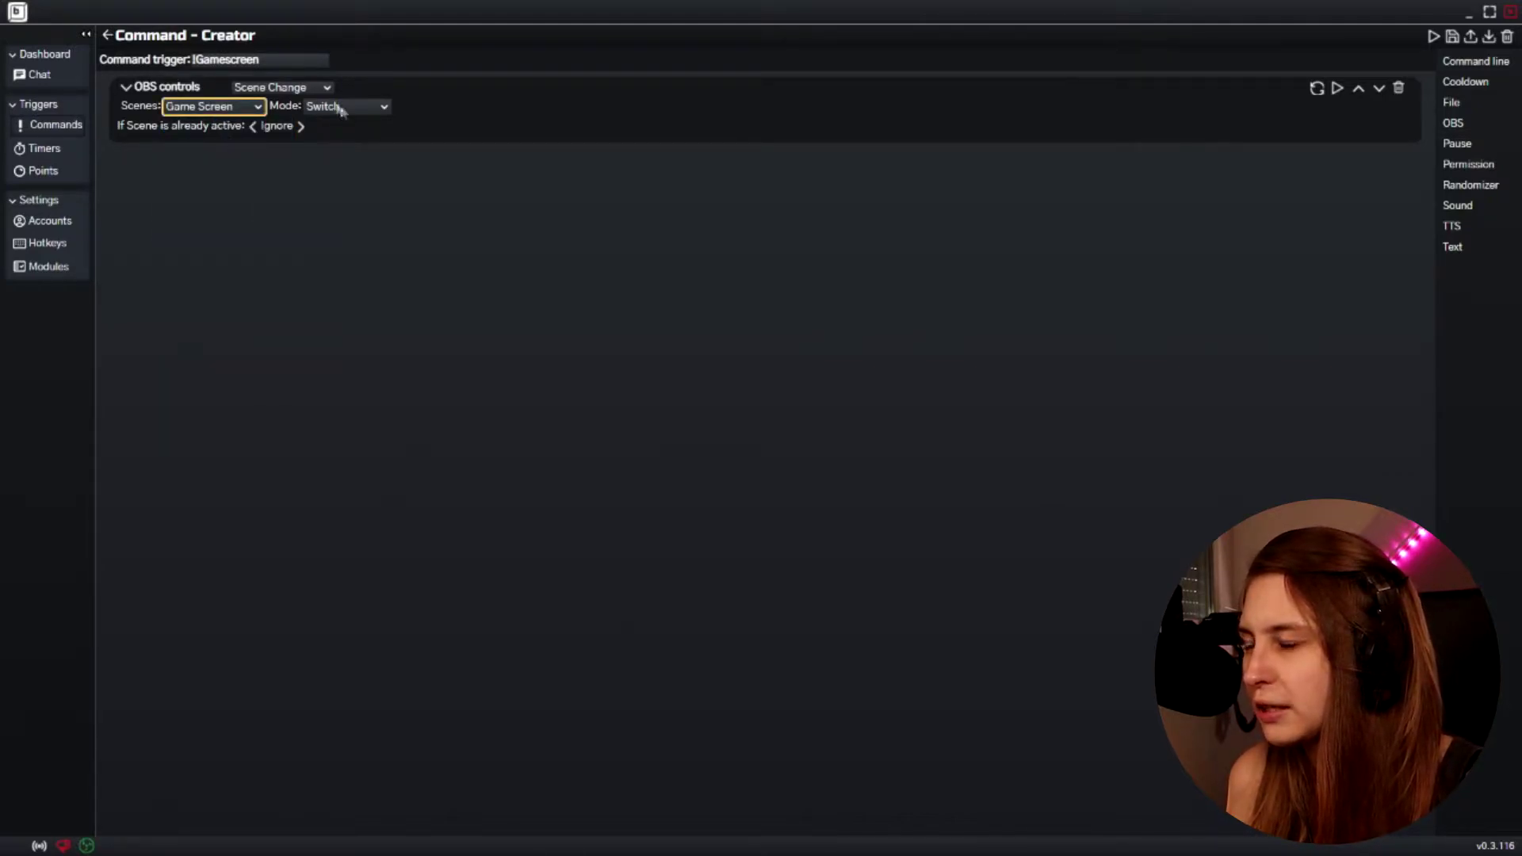
pyautogui.click(281, 59)
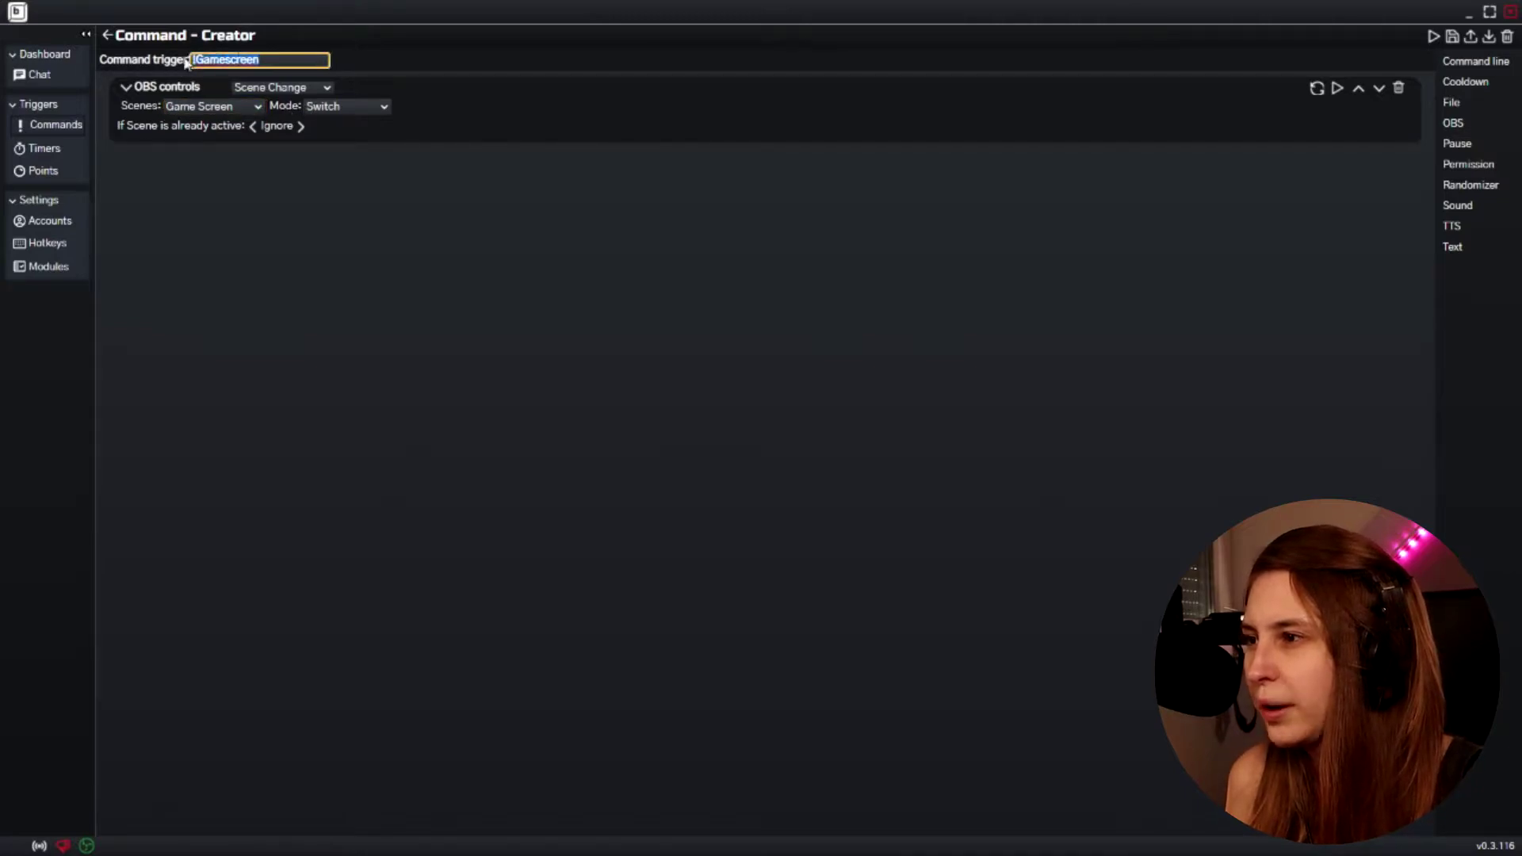
pyautogui.click(279, 141)
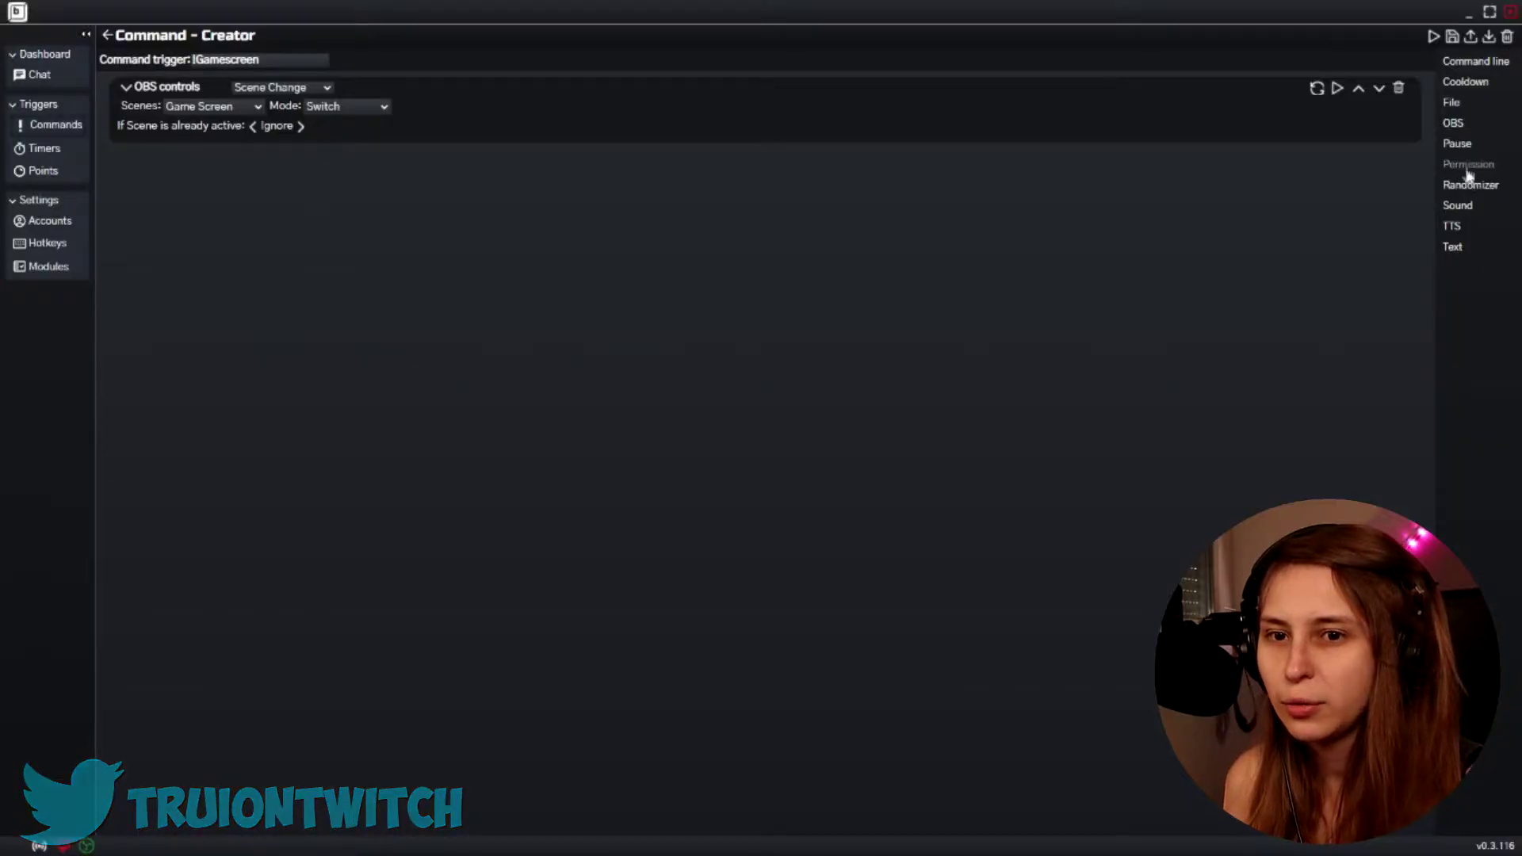
# Add a Permission block to !Gamescreen allowing only Moderators and the Broadcaster
pyautogui.click(1470, 165)
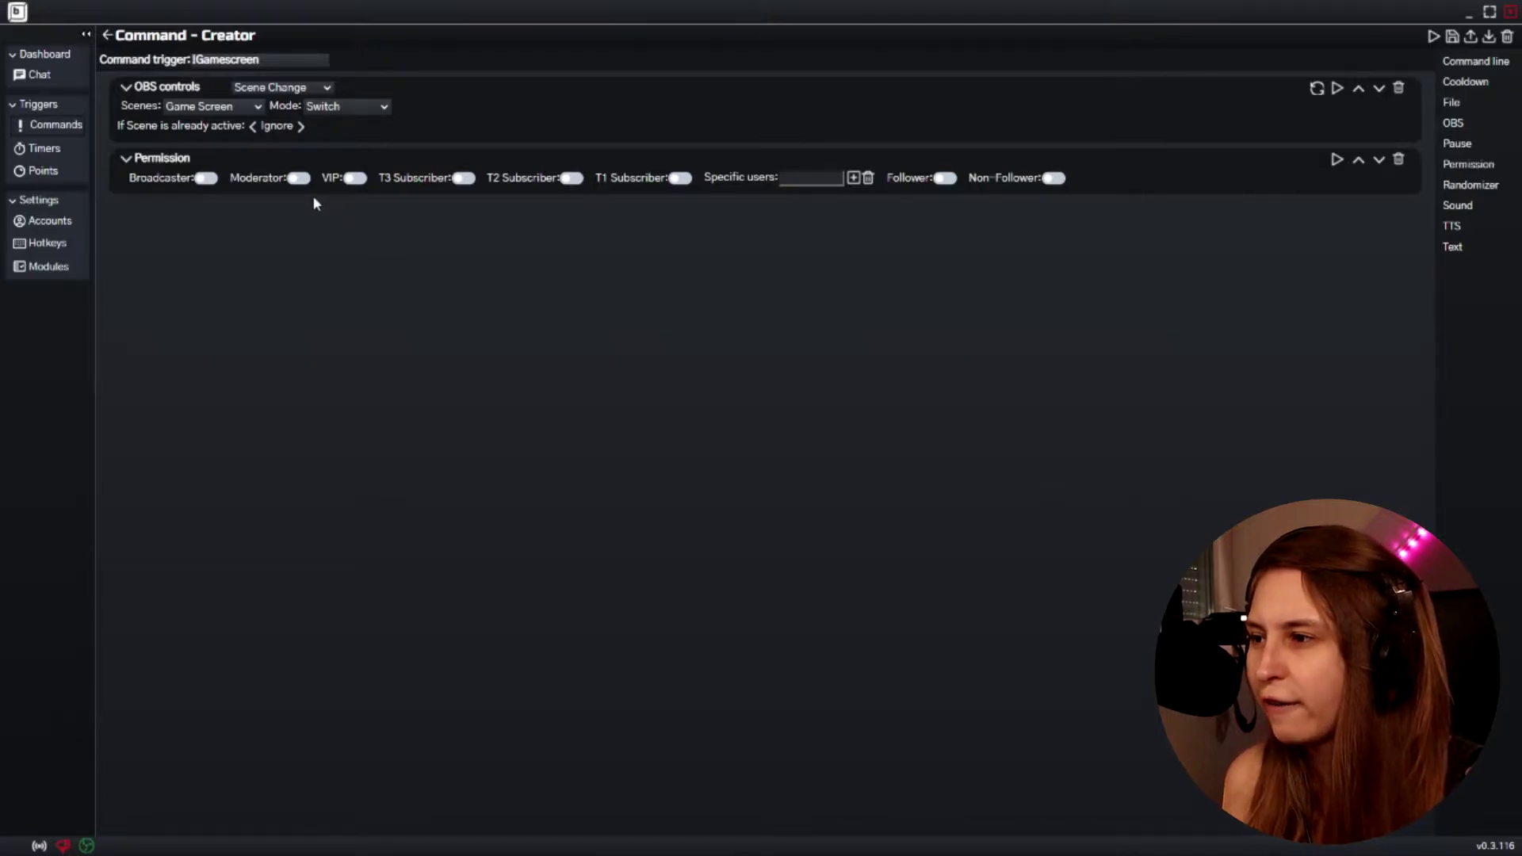
pyautogui.click(298, 178)
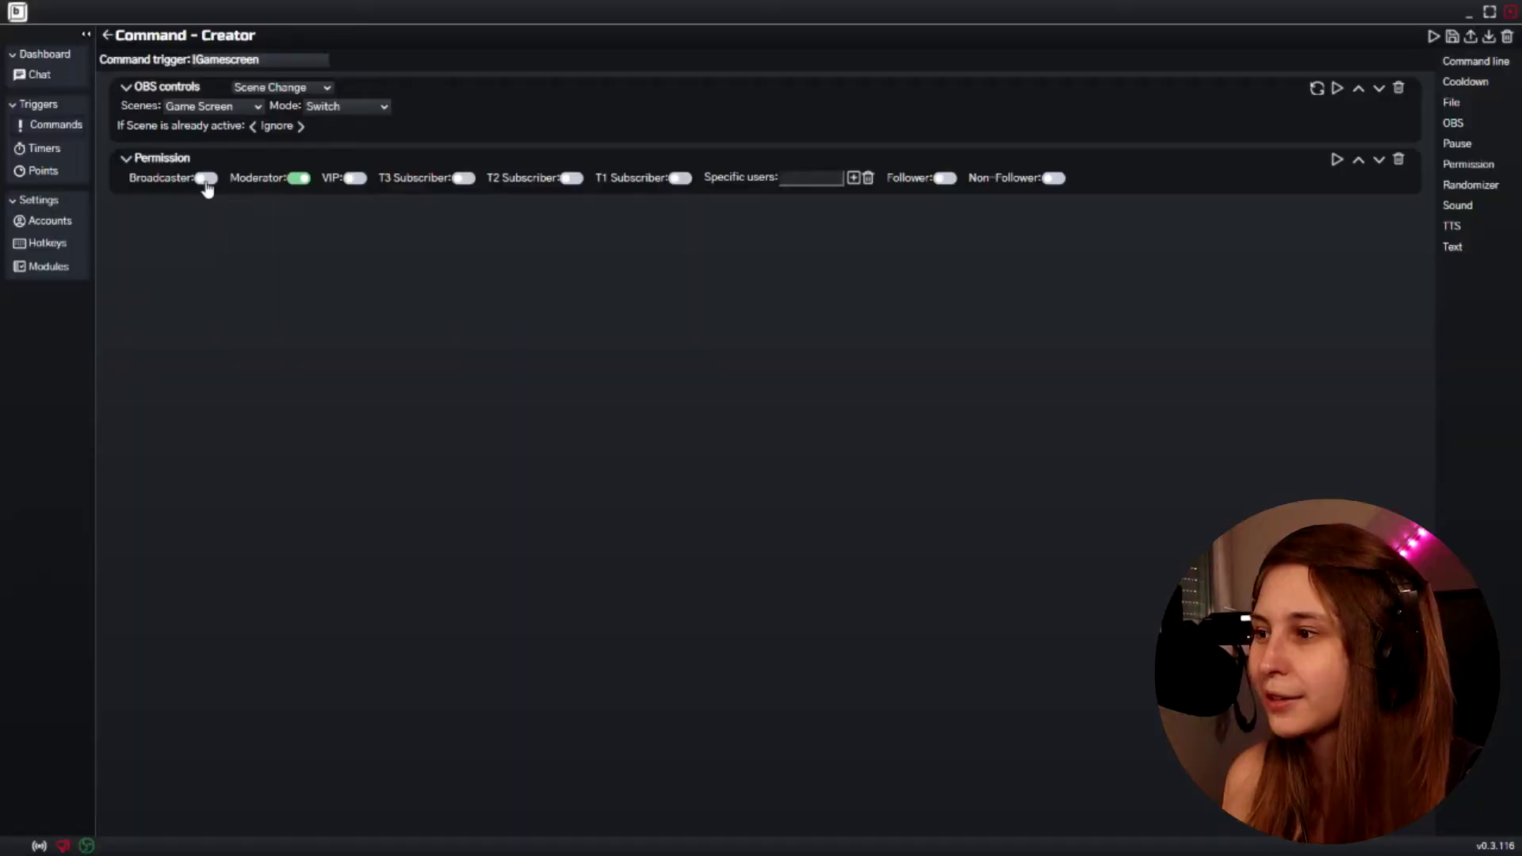
pyautogui.click(206, 179)
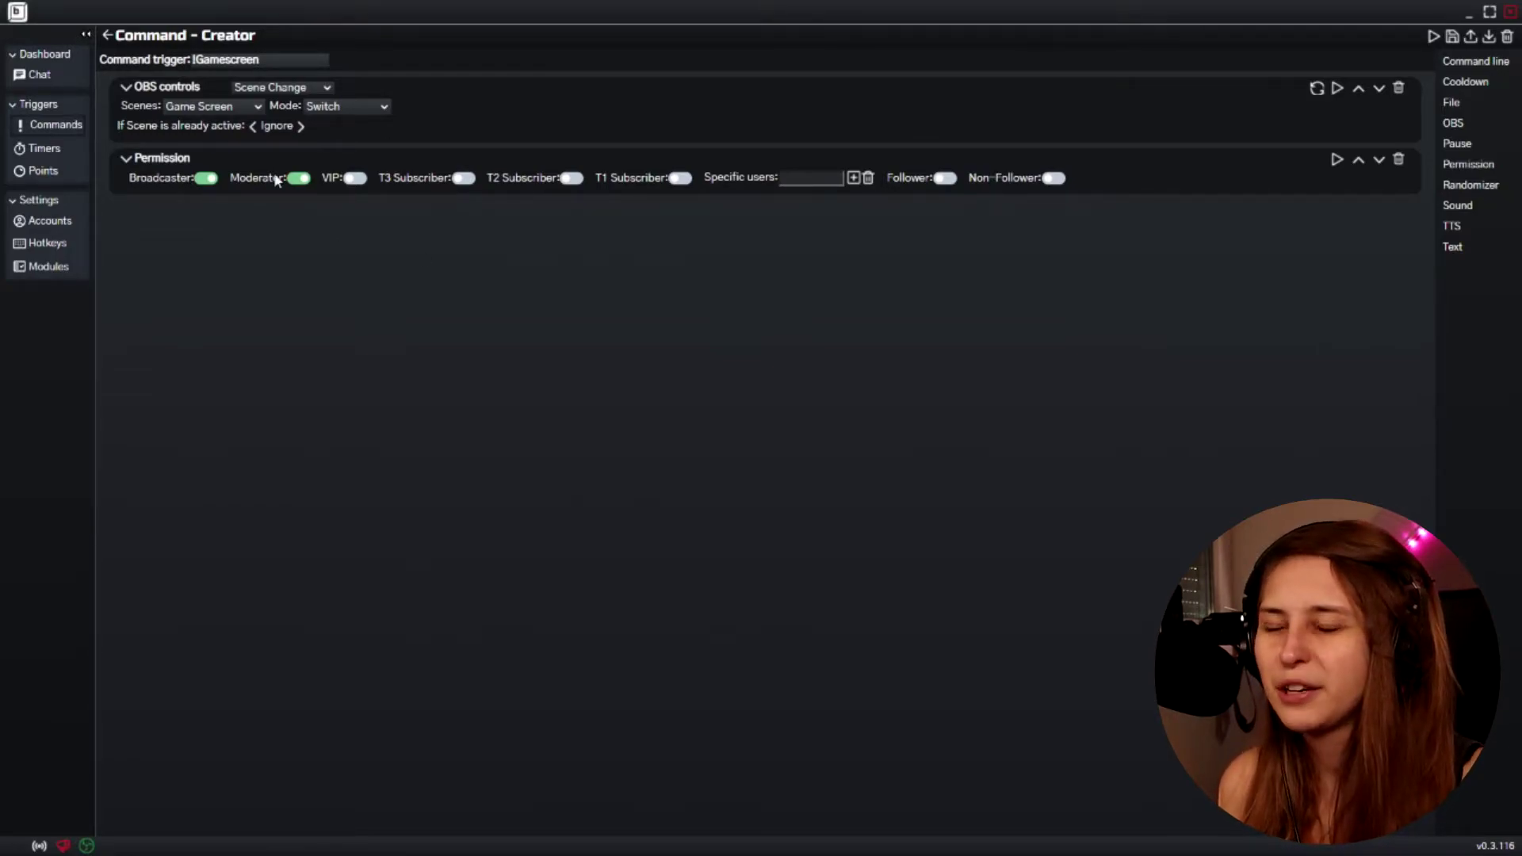
# Start a new command with an OBS source-visibility action
pyautogui.click(107, 34)
pyautogui.click(1484, 36)
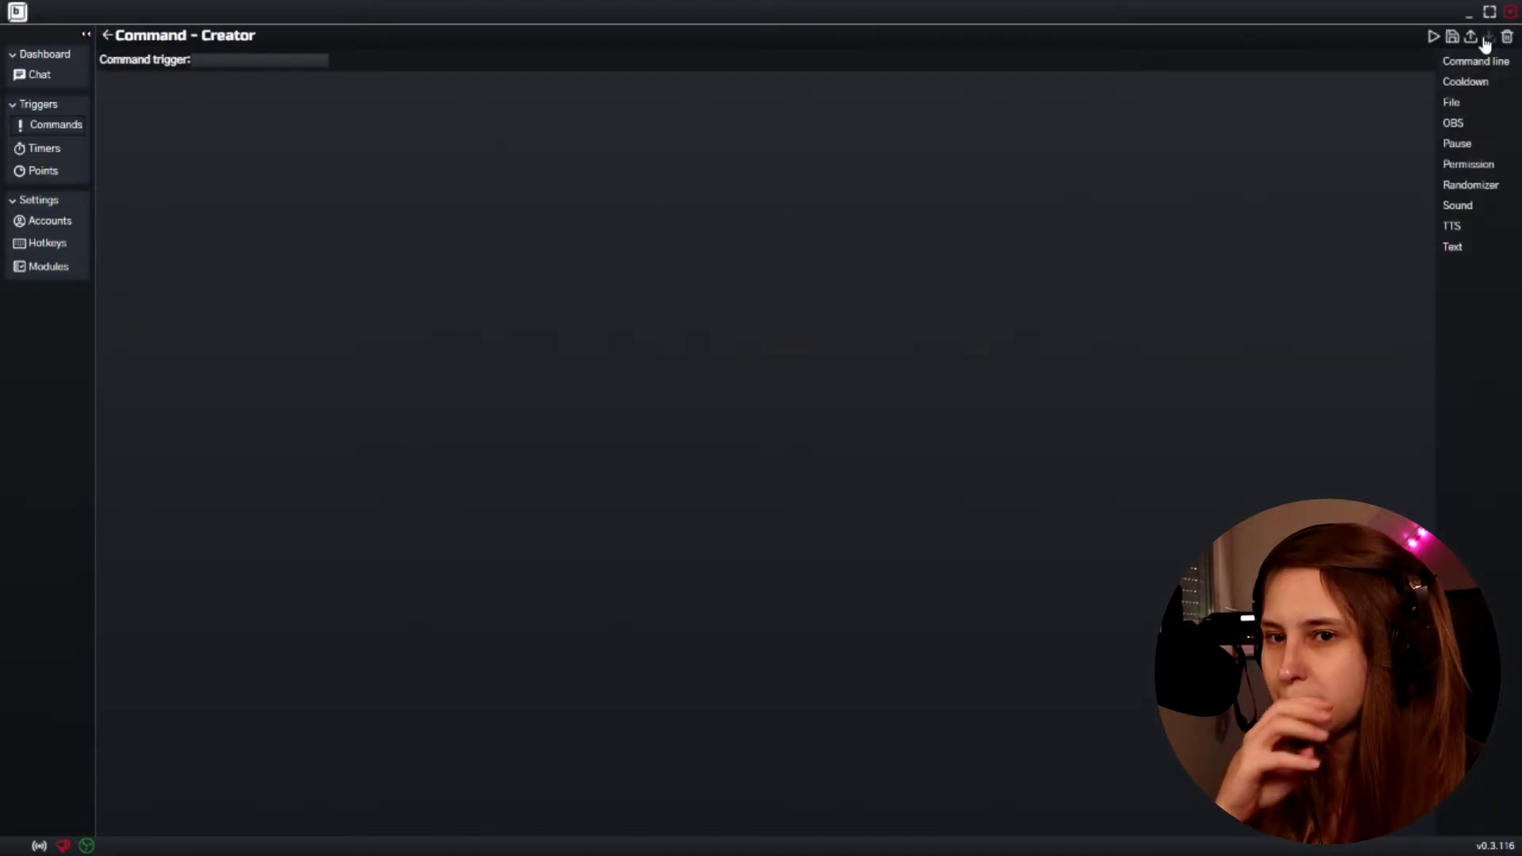
pyautogui.click(1459, 125)
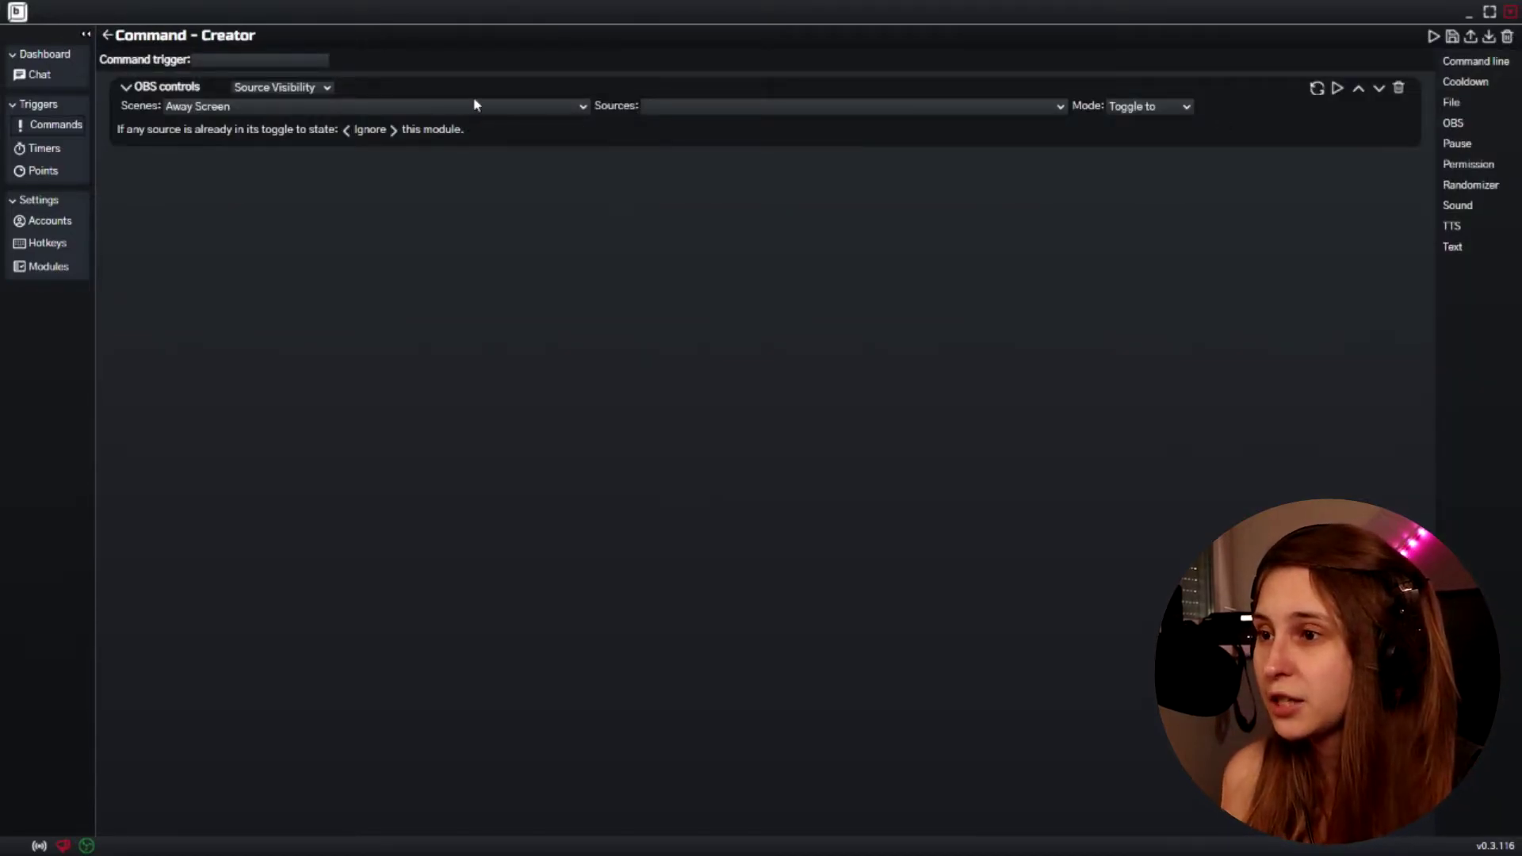
pyautogui.click(327, 88)
pyautogui.click(330, 90)
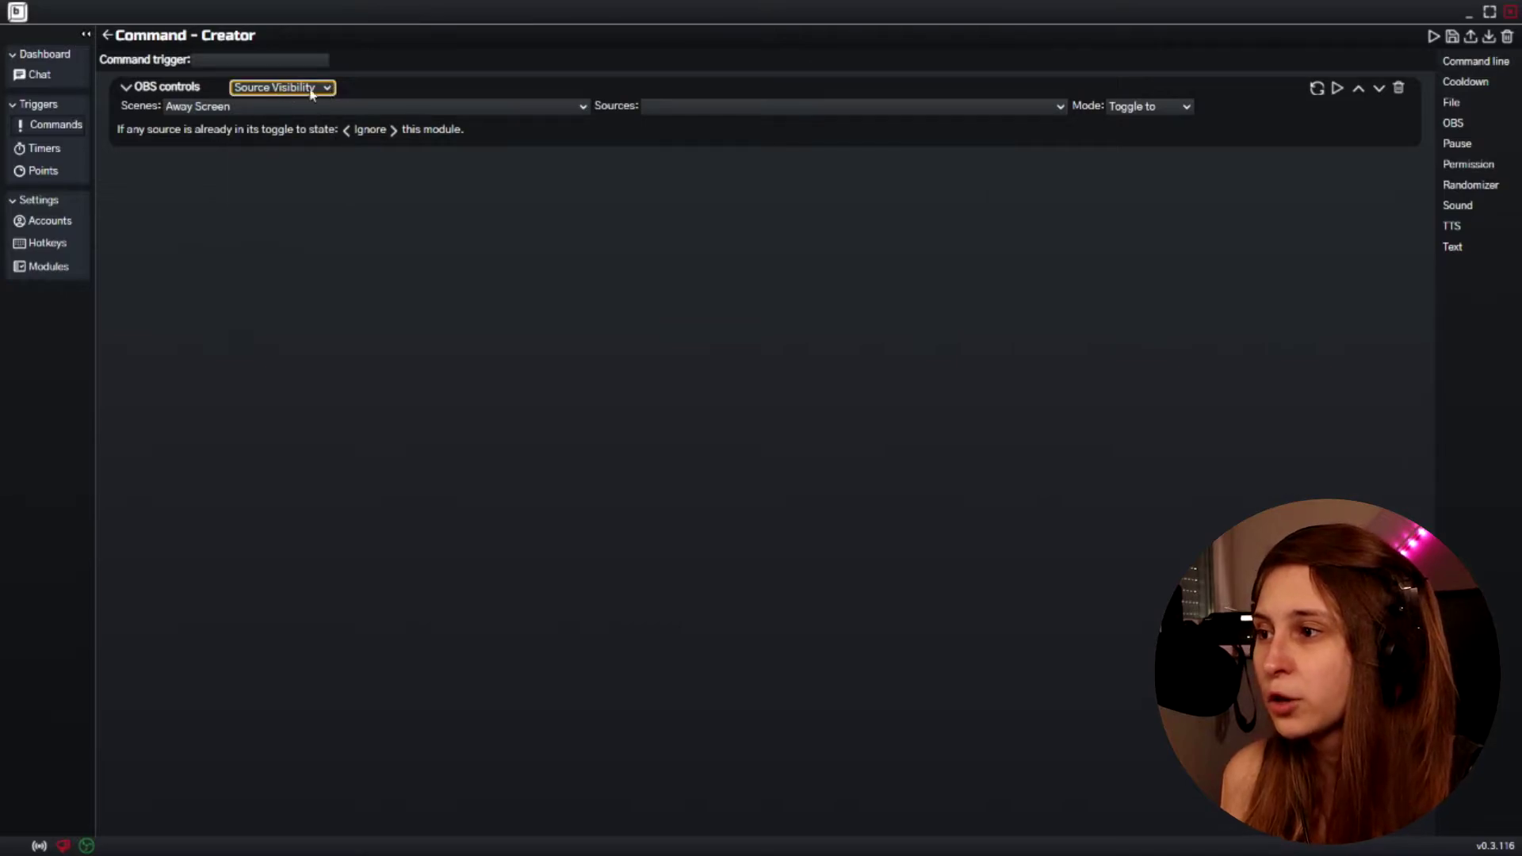
# Target the Memes source in the Full Webcam no Chroma scene
pyautogui.click(503, 108)
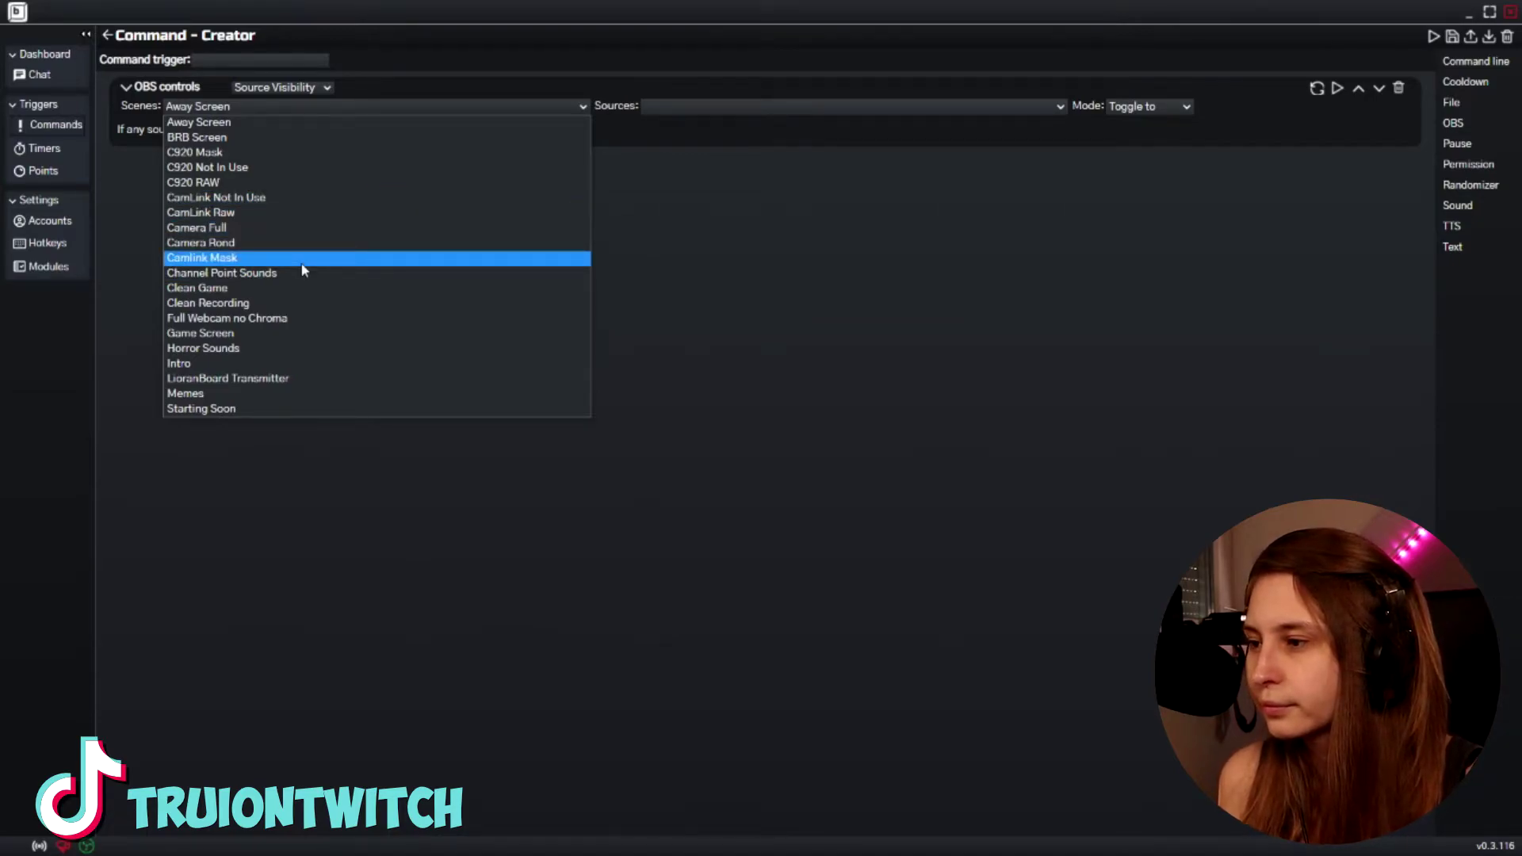
pyautogui.click(301, 317)
pyautogui.click(749, 108)
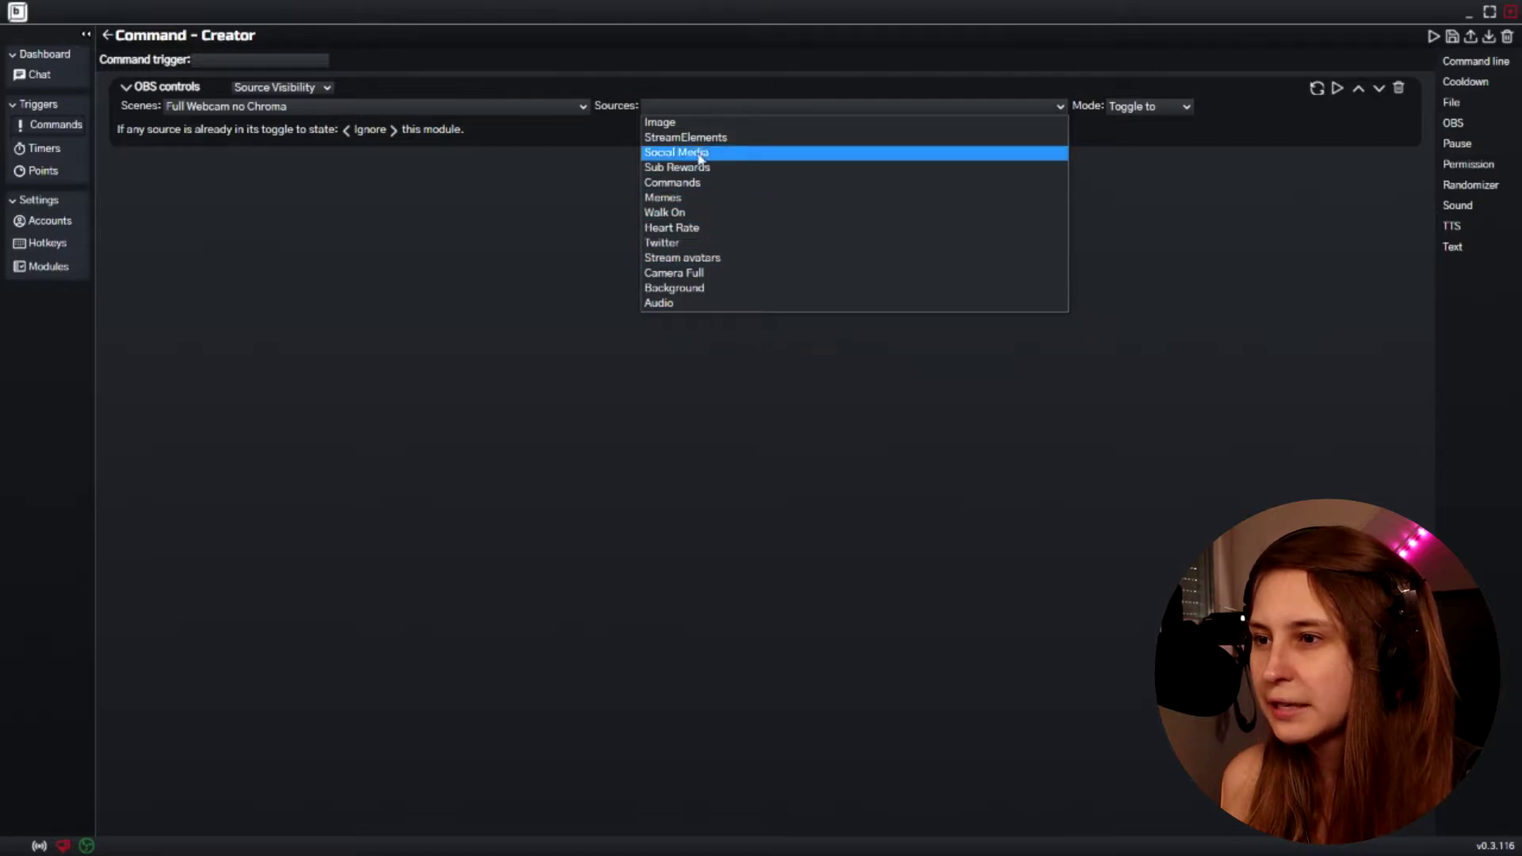
pyautogui.click(695, 198)
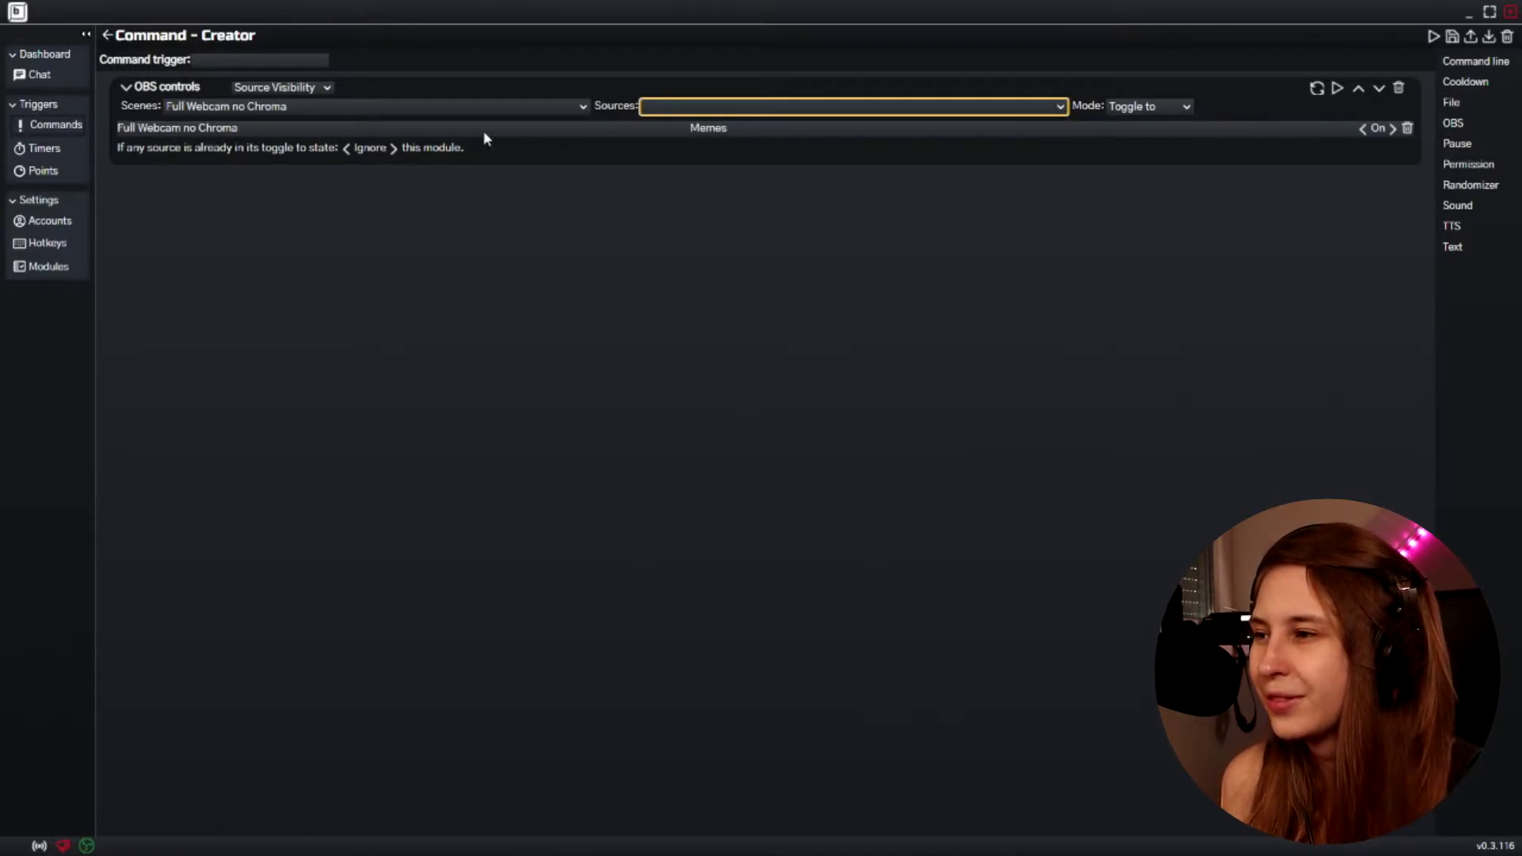
# Make the Memes source toggle back automatically after 20 seconds
pyautogui.click(1155, 108)
pyautogui.click(1154, 111)
pyautogui.click(1126, 109)
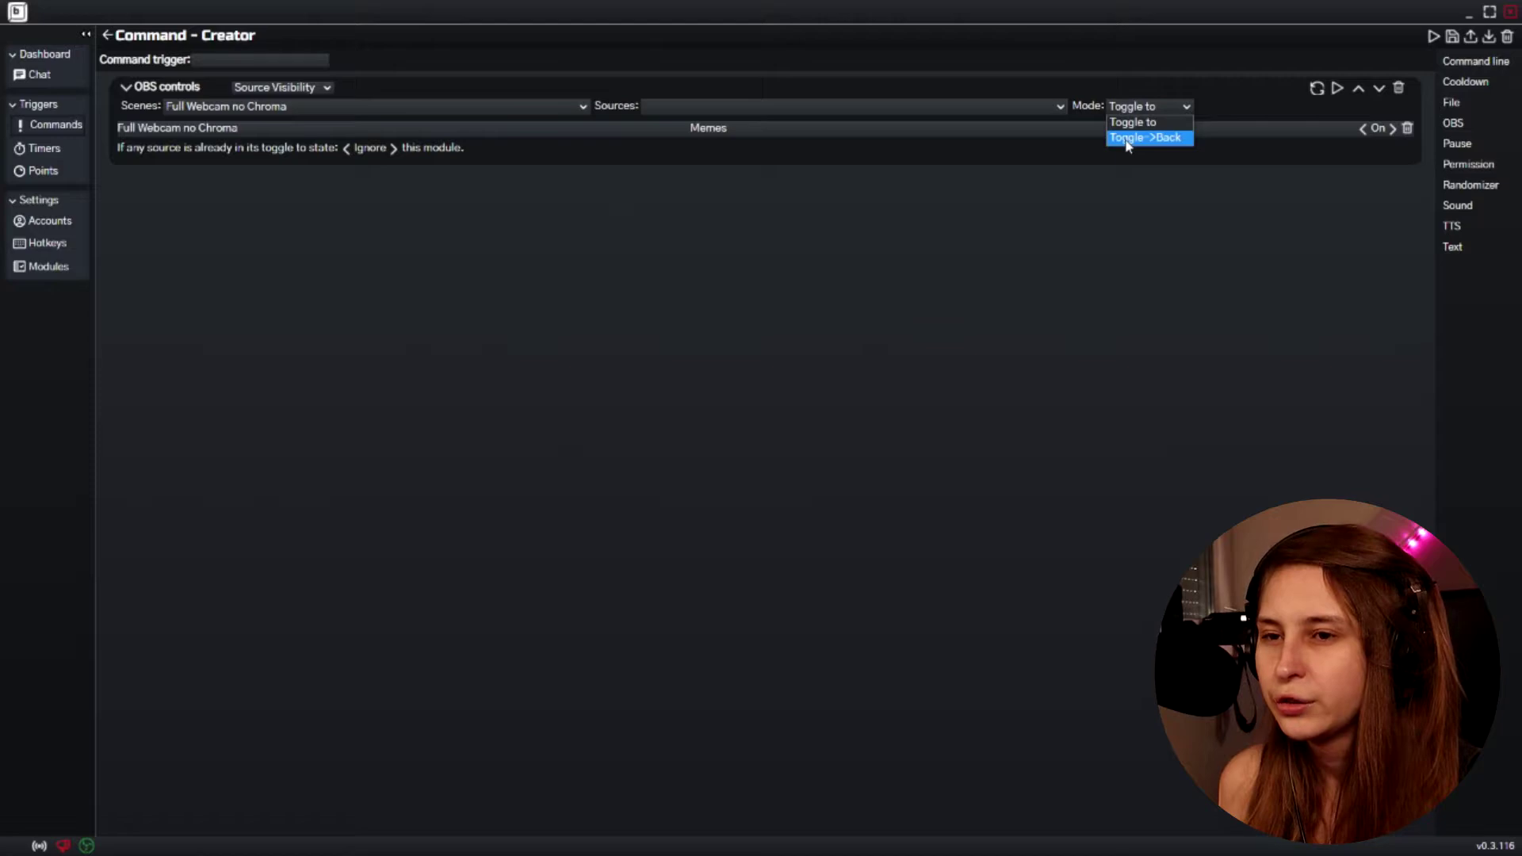
pyautogui.click(1127, 139)
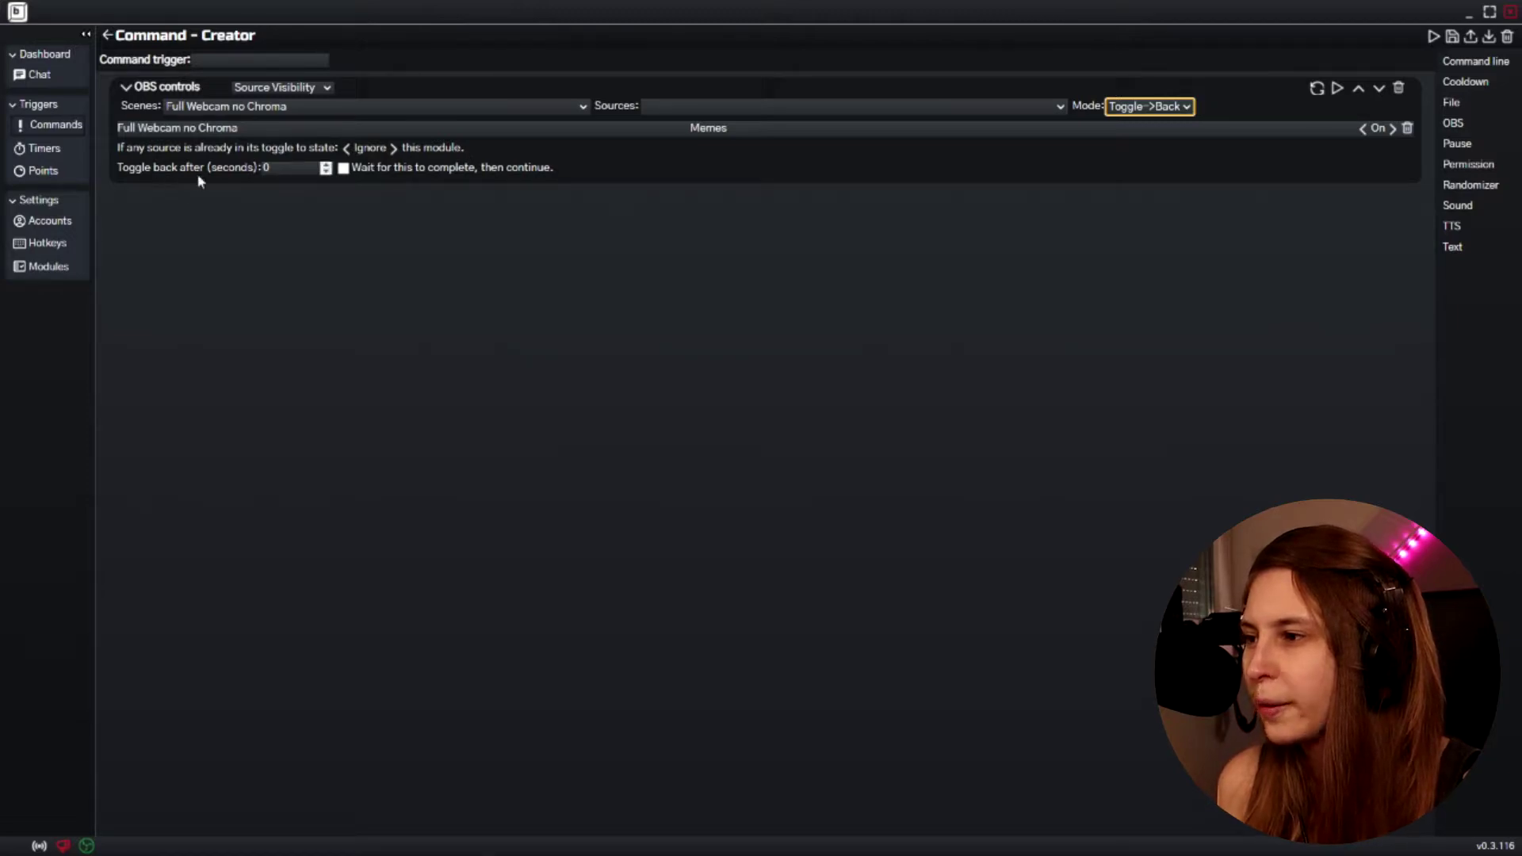
pyautogui.press('Tab')
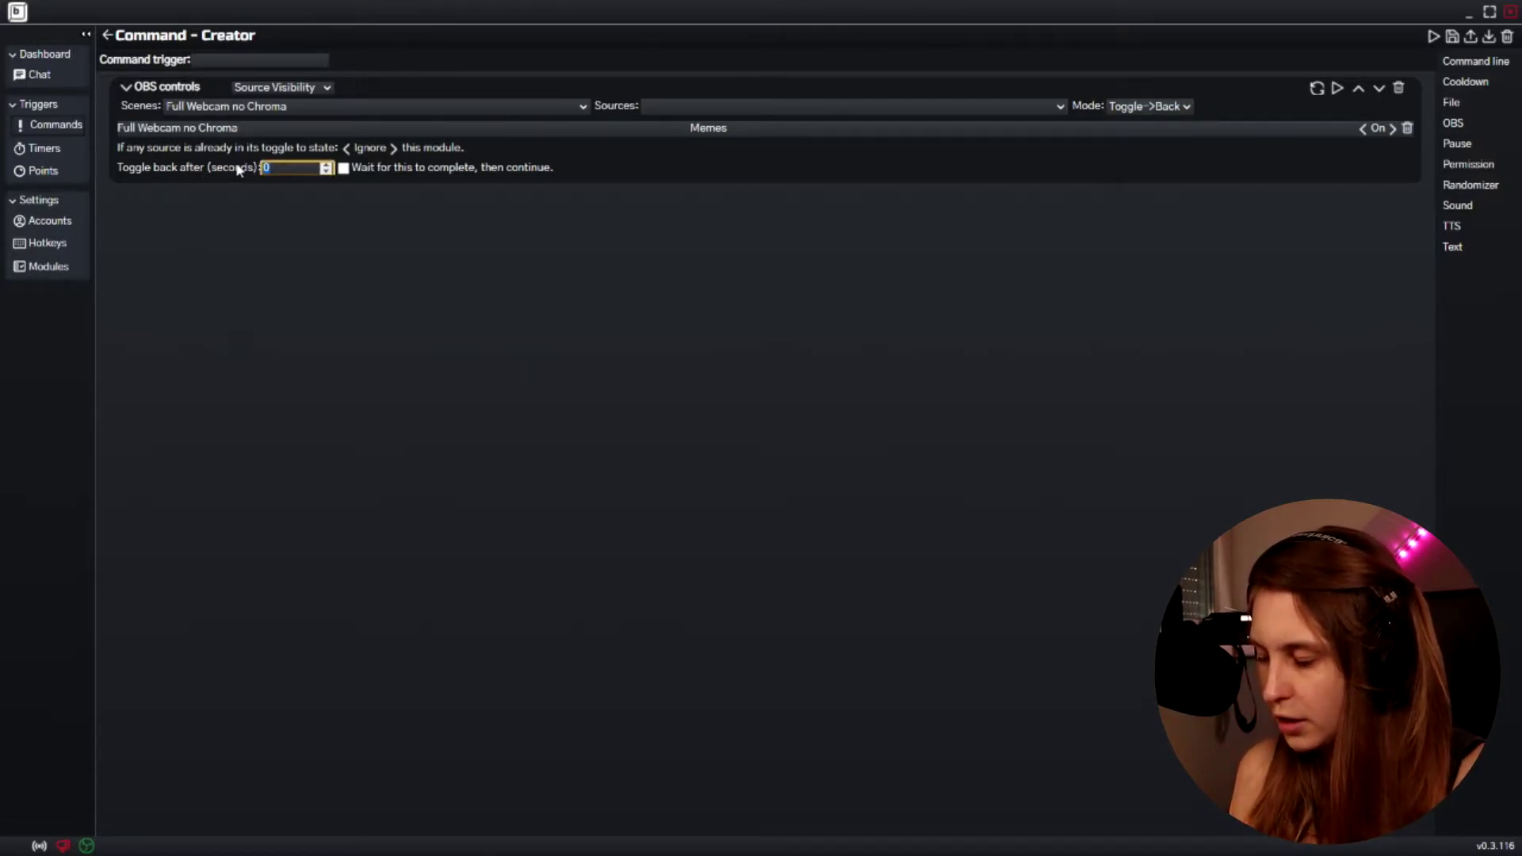
pyautogui.click(378, 220)
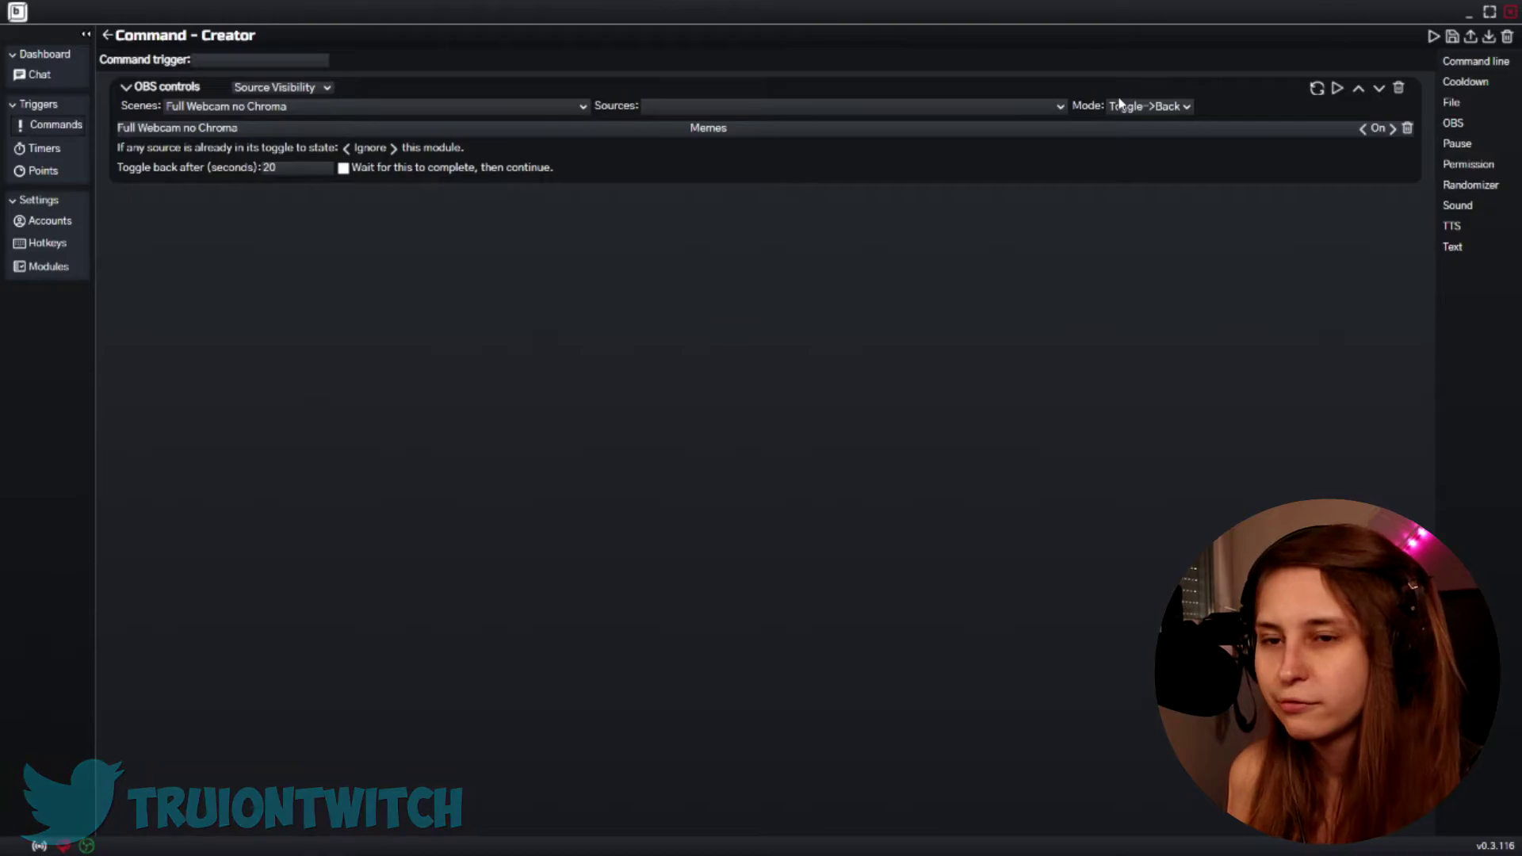
# Name the trigger !meme, save the command, and return to the command list
pyautogui.click(213, 59)
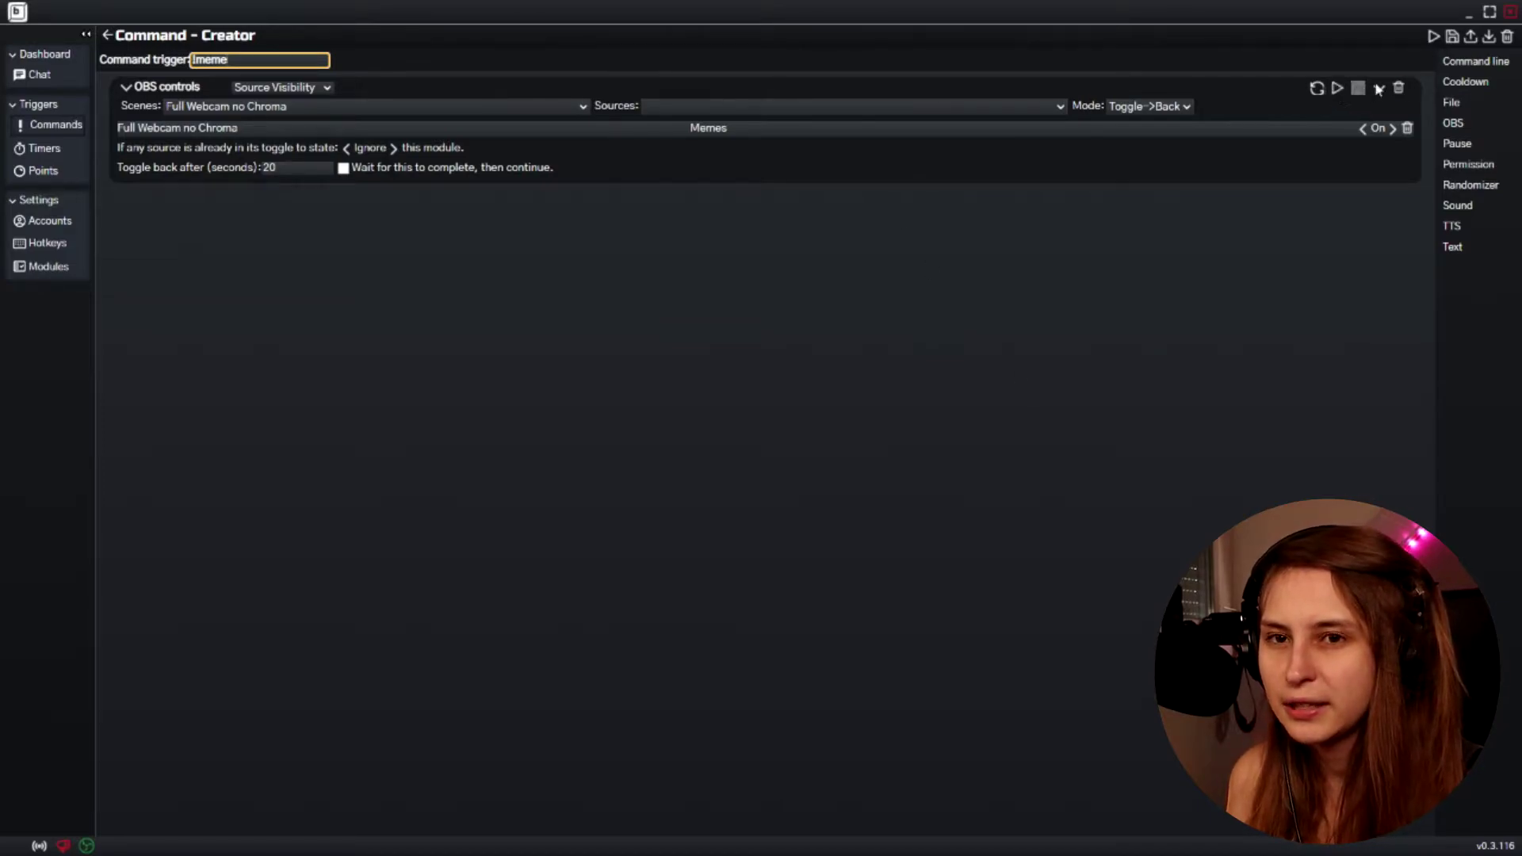
pyautogui.click(1453, 36)
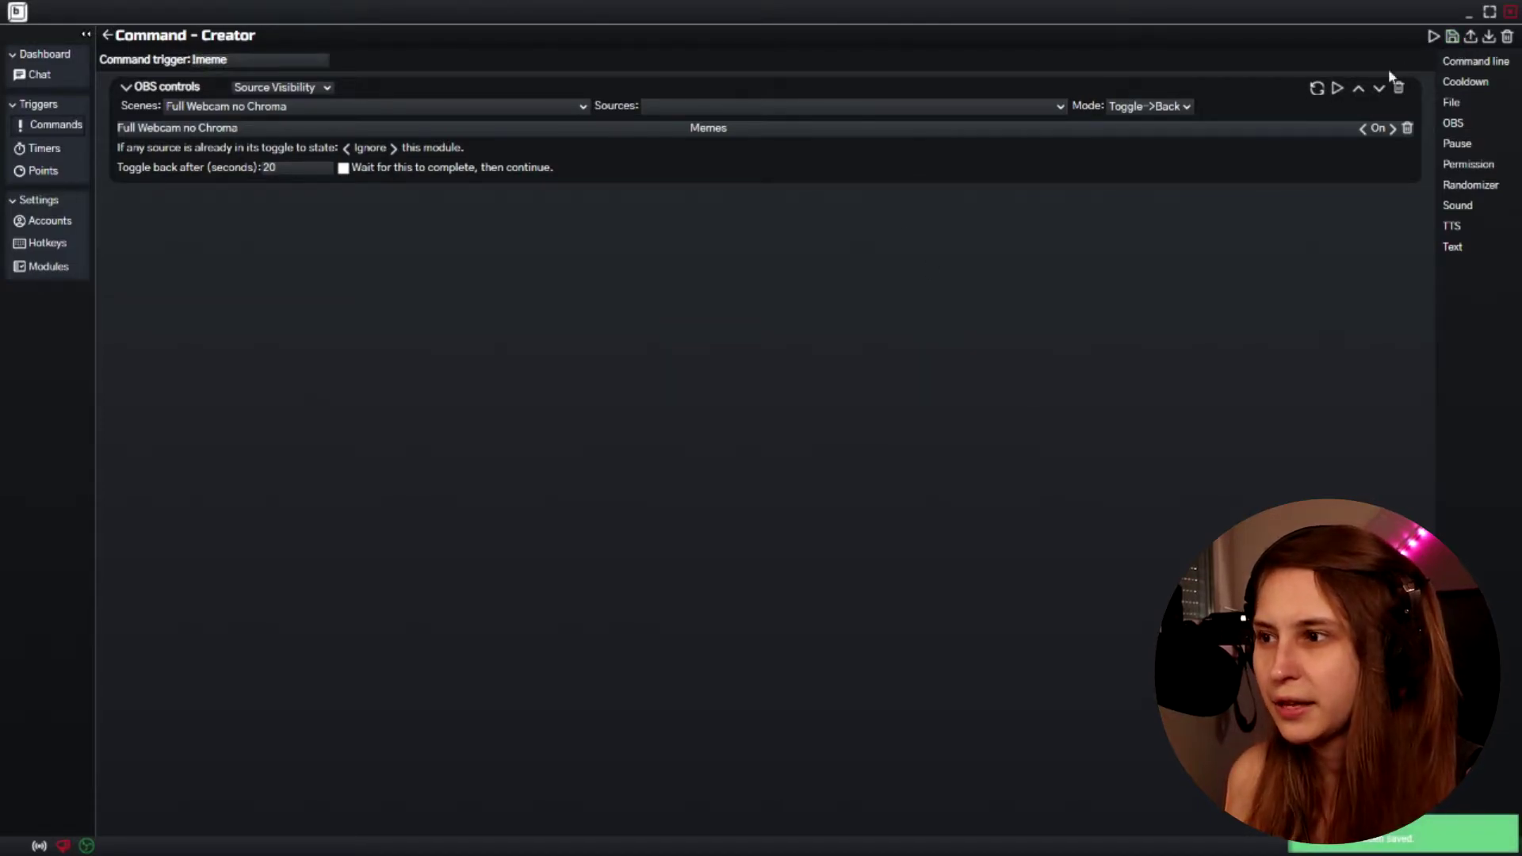
pyautogui.click(107, 35)
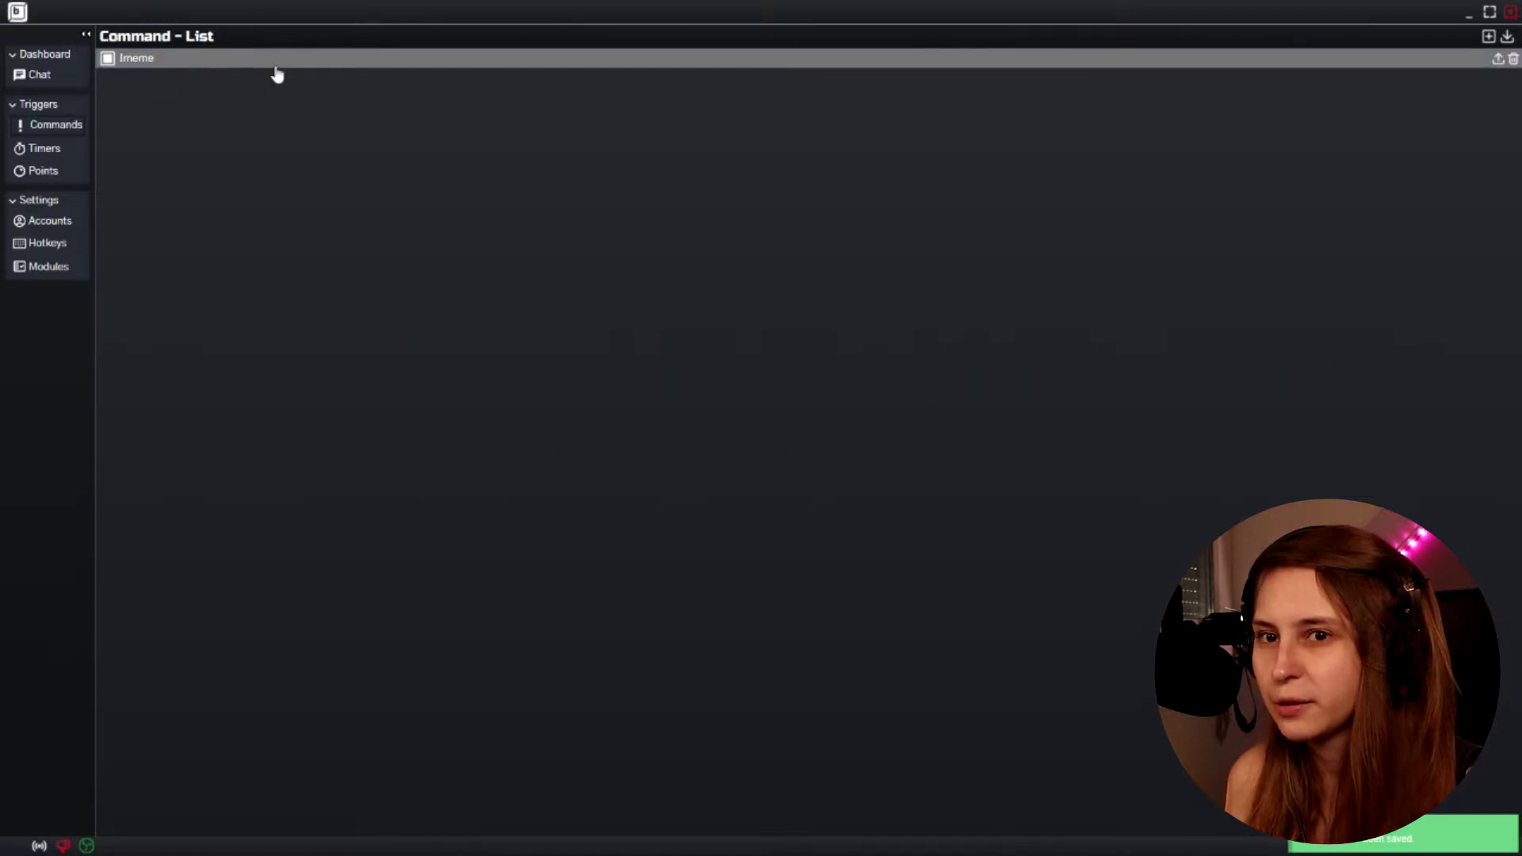
# Start a new command with a Sound action, adding and then removing a Randomizer block
pyautogui.click(1486, 37)
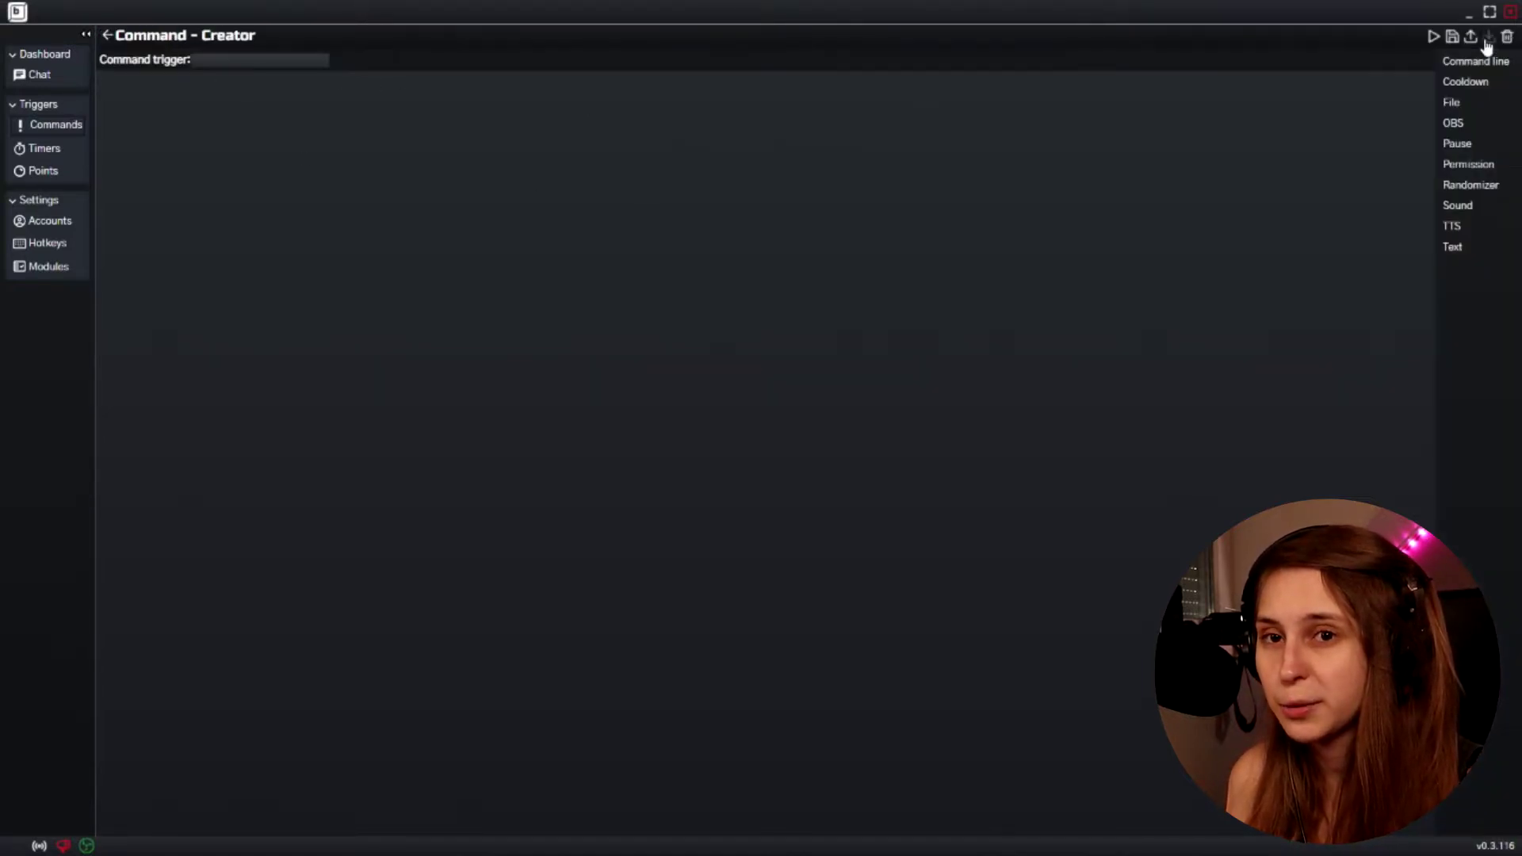
pyautogui.click(1459, 210)
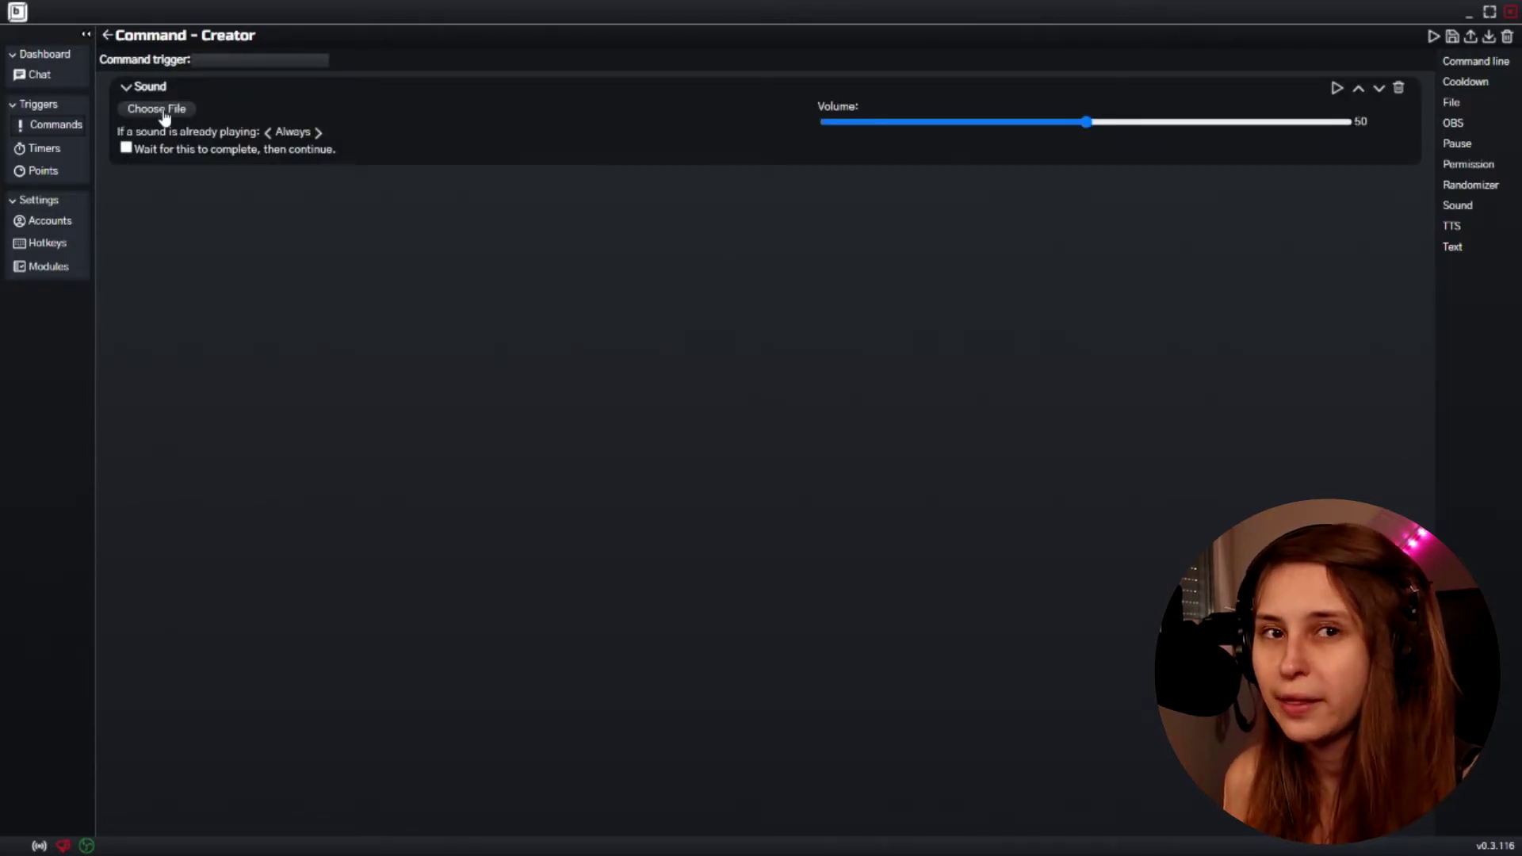
pyautogui.click(251, 62)
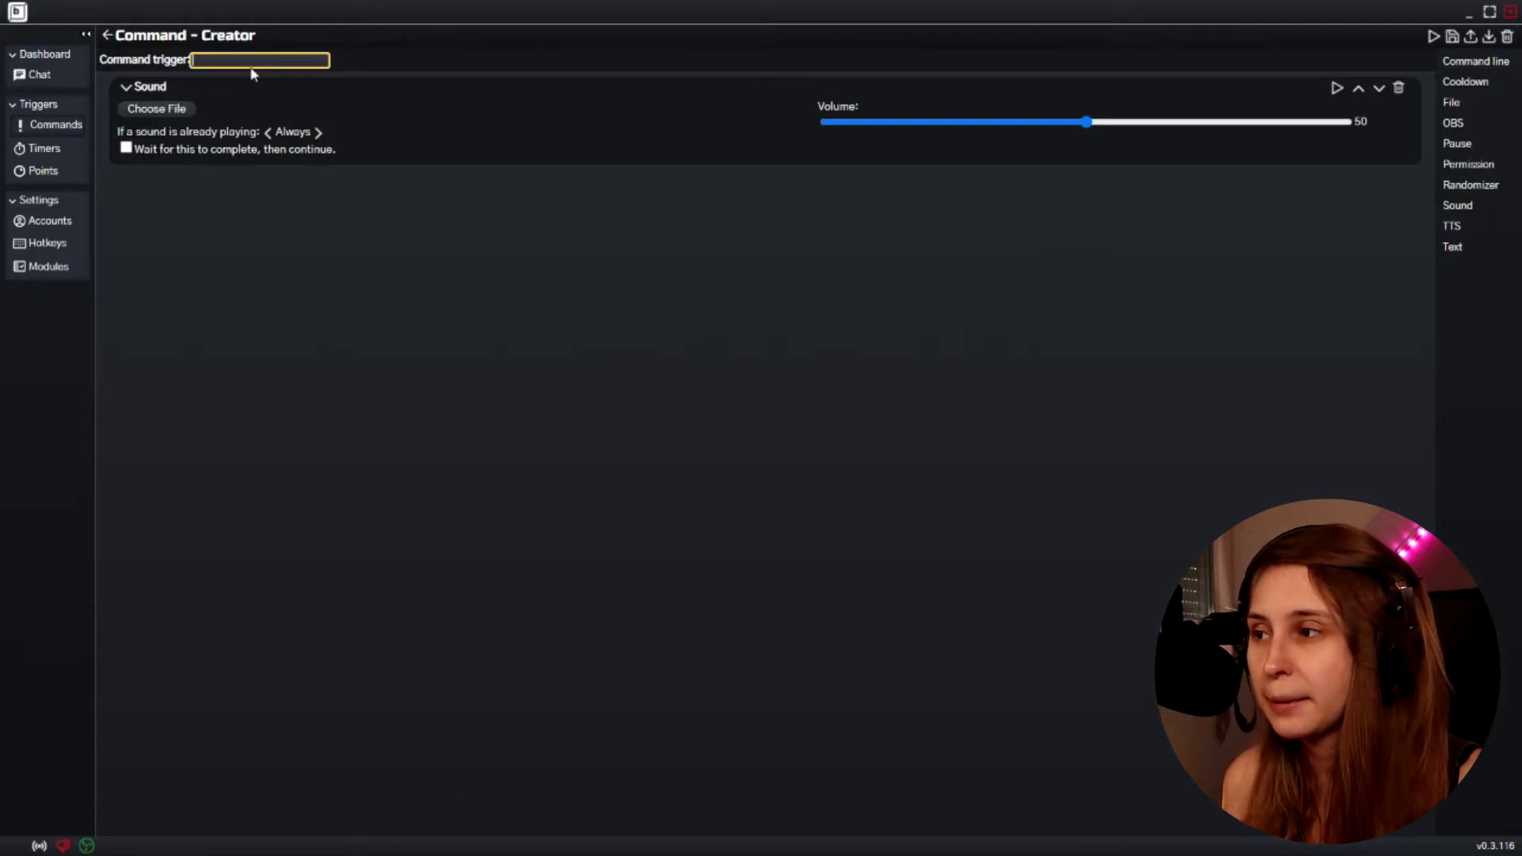
pyautogui.click(1506, 184)
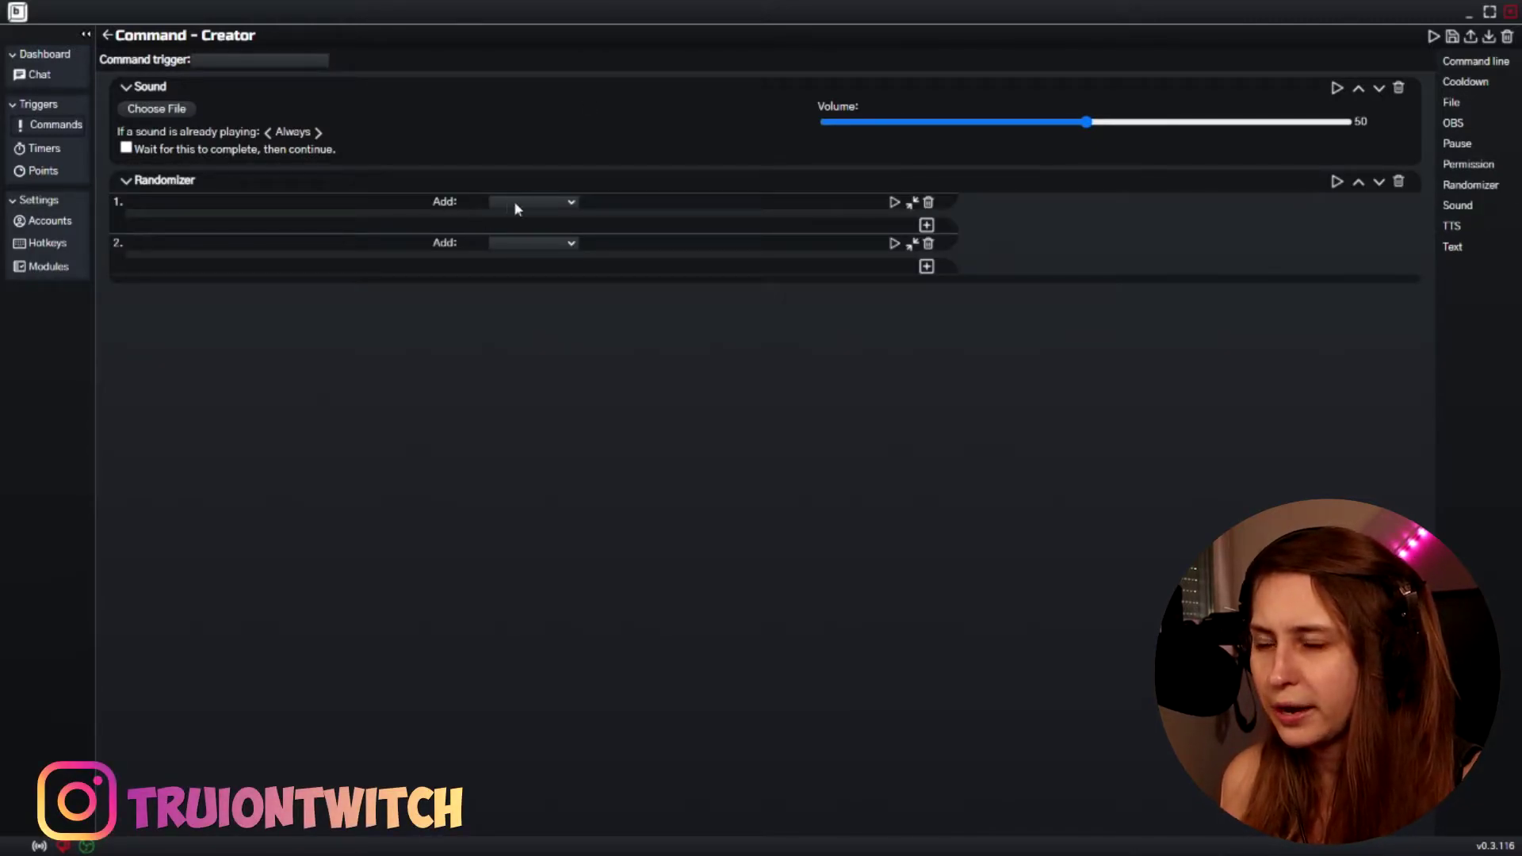
pyautogui.click(1399, 182)
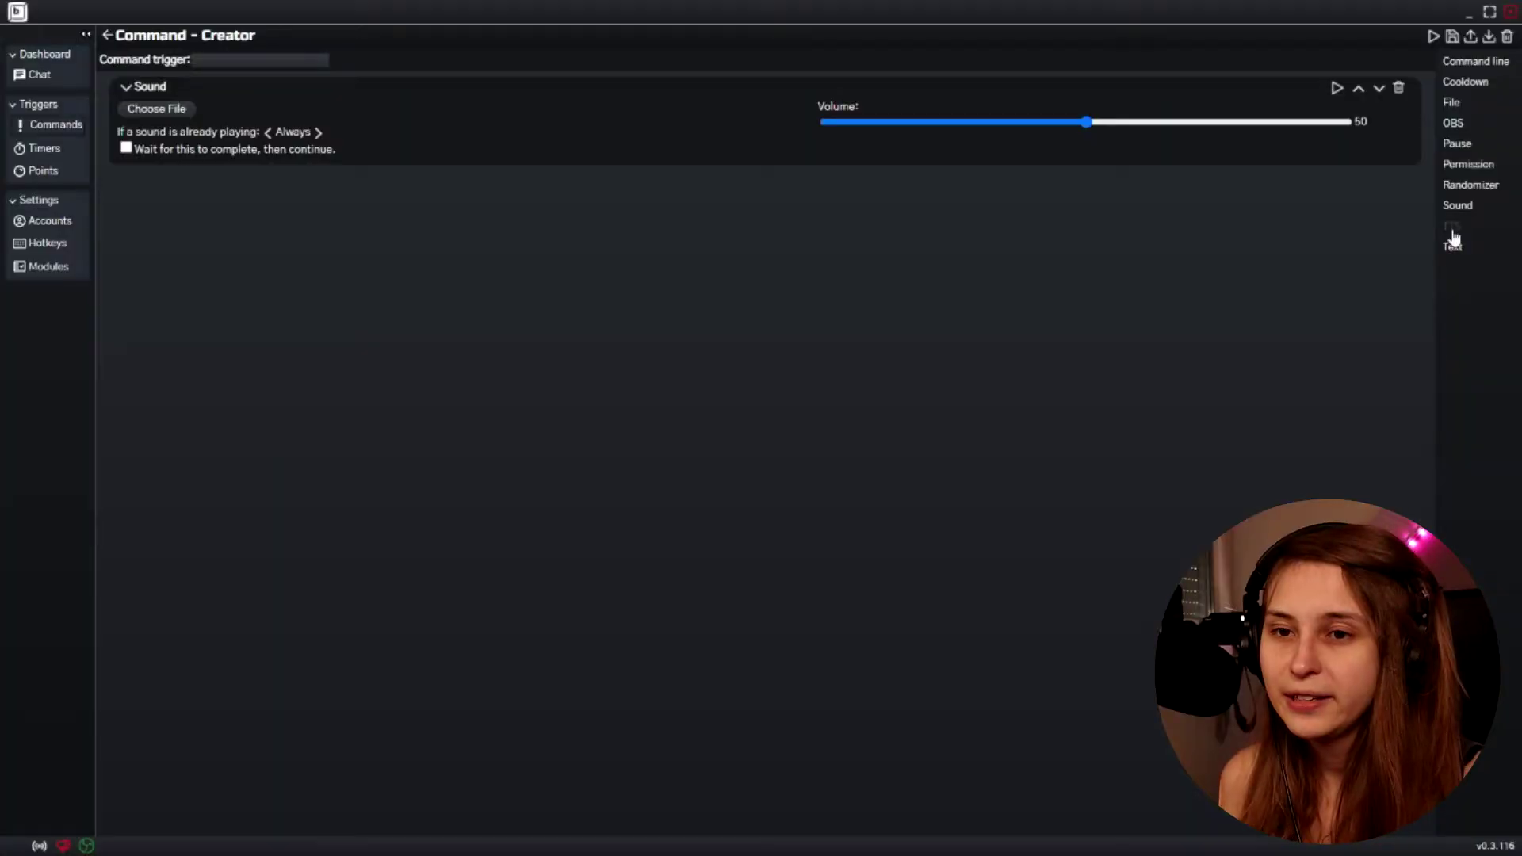
# Add a Text-To-Speech action with the Brian voice, set trigger !hello, and save
pyautogui.click(1453, 235)
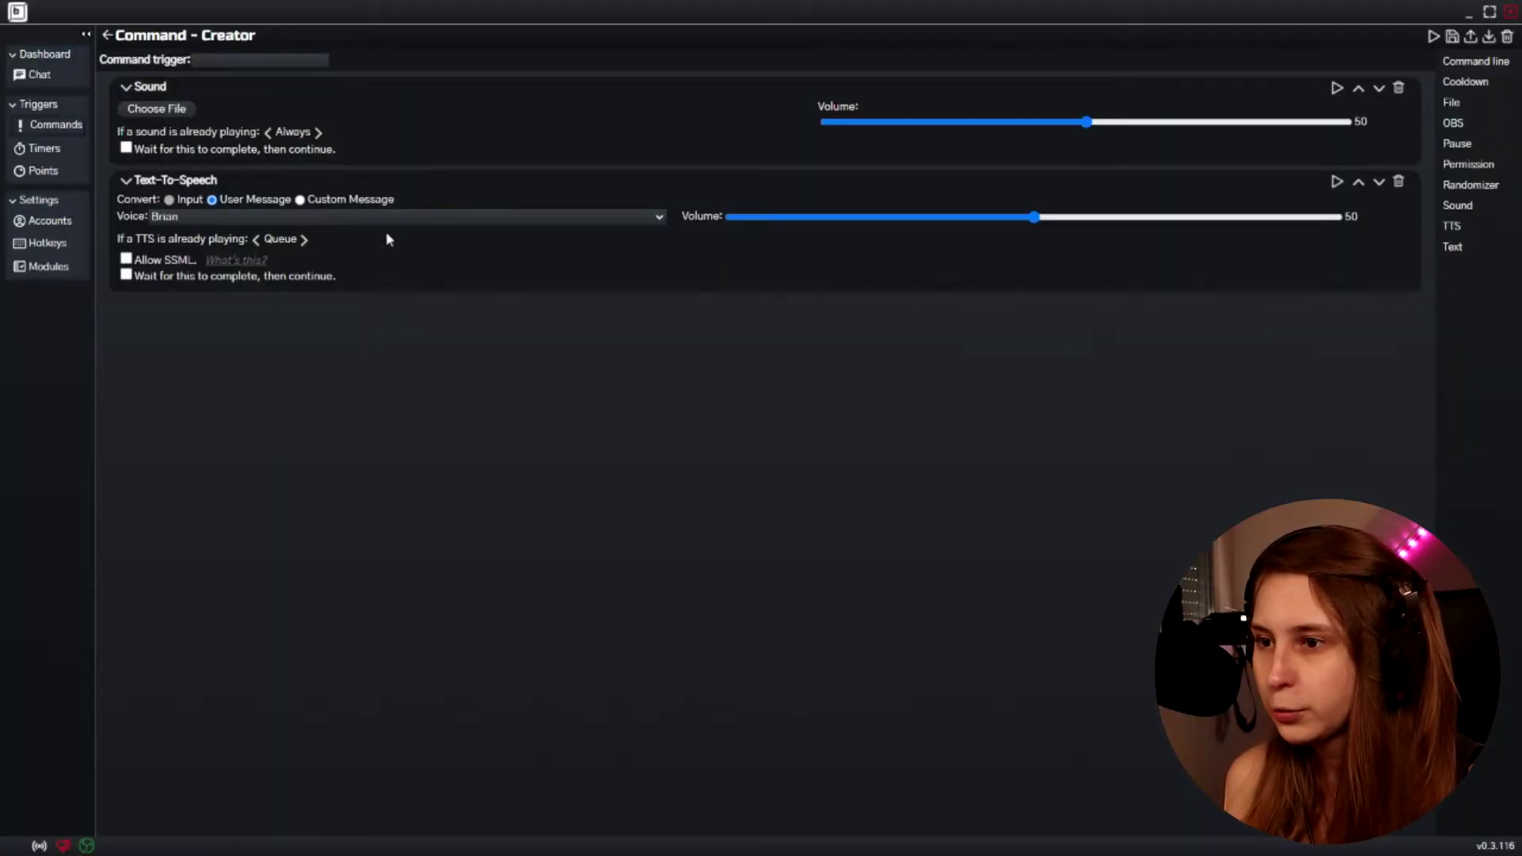
pyautogui.click(200, 60)
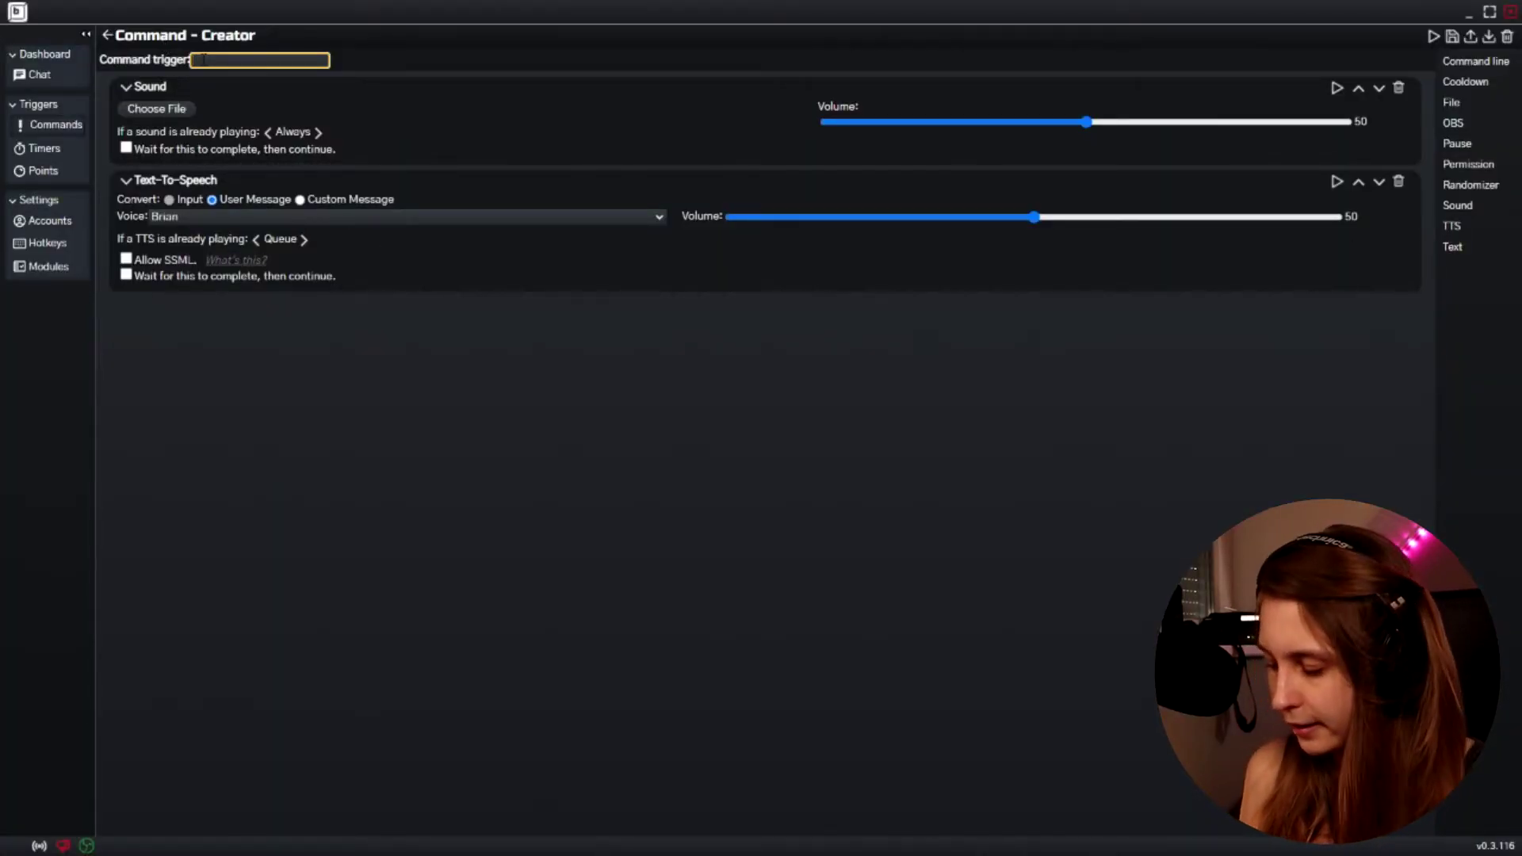
pyautogui.click(240, 214)
pyautogui.click(240, 214)
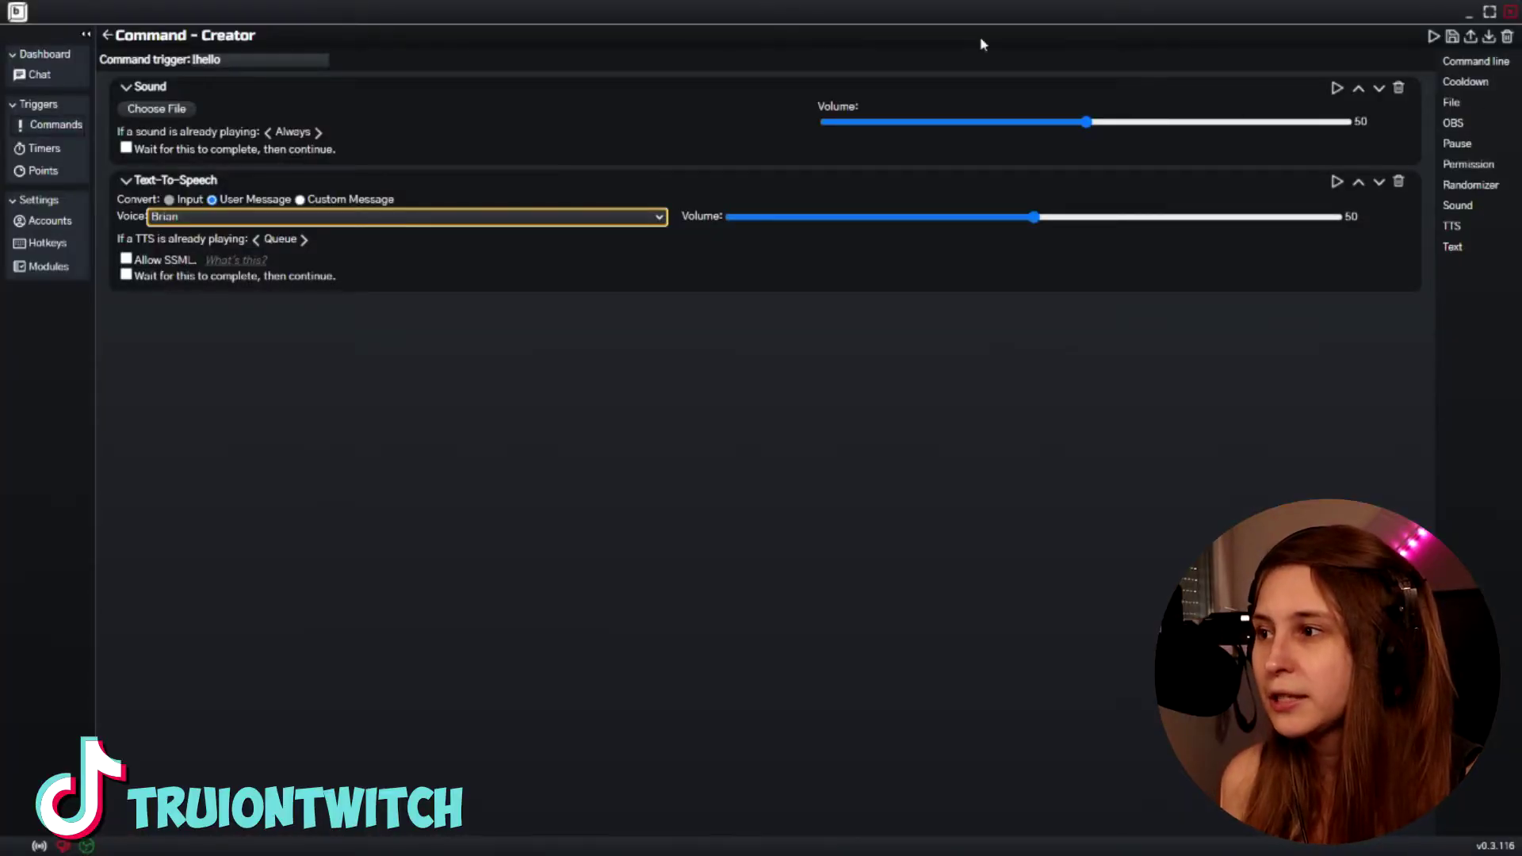
pyautogui.click(1453, 36)
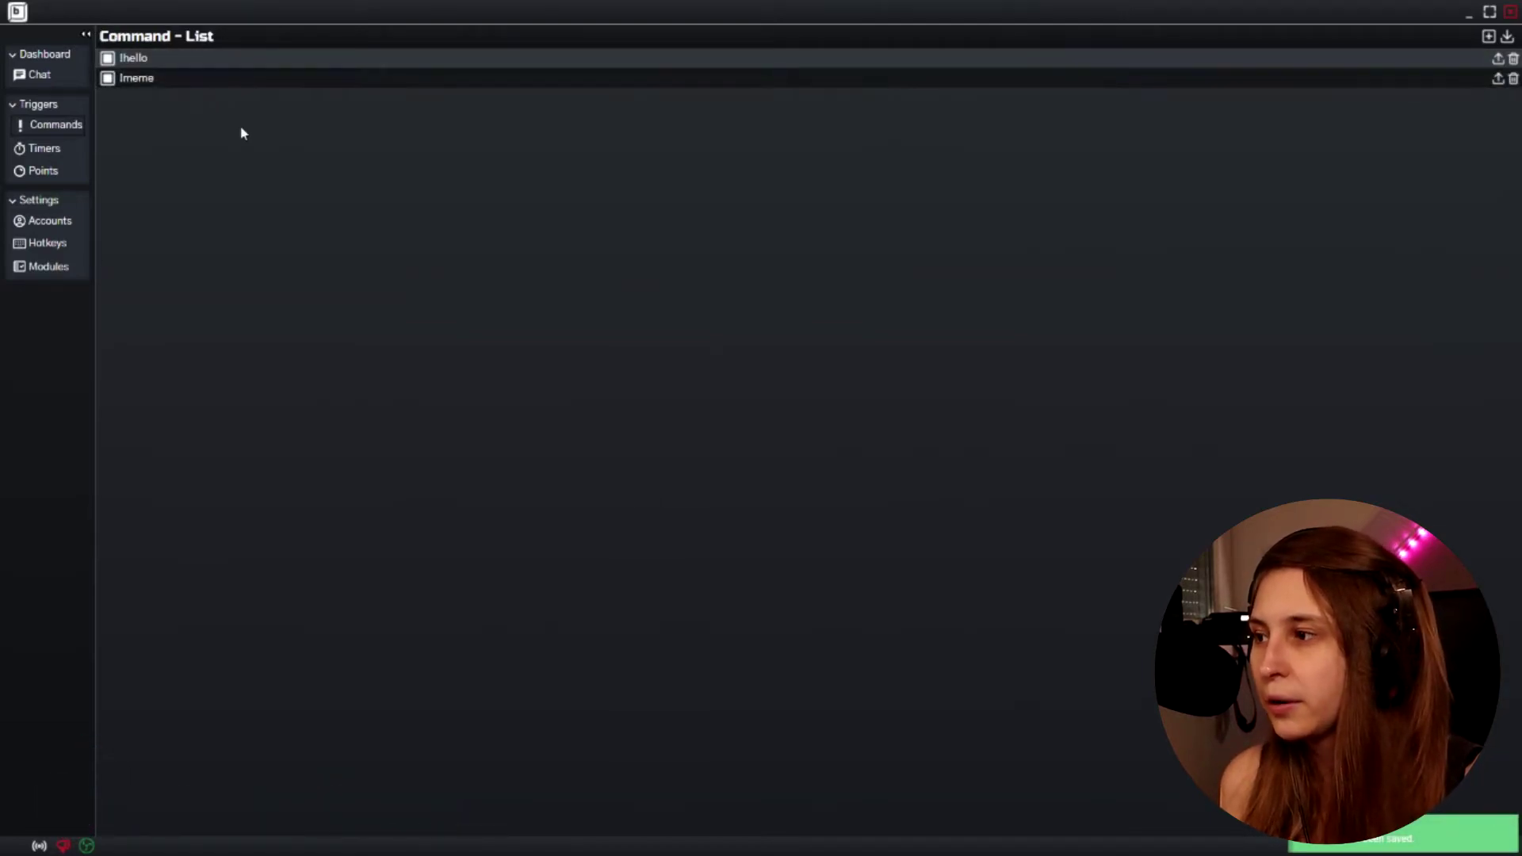
# Create a new timer named Test
pyautogui.click(37, 150)
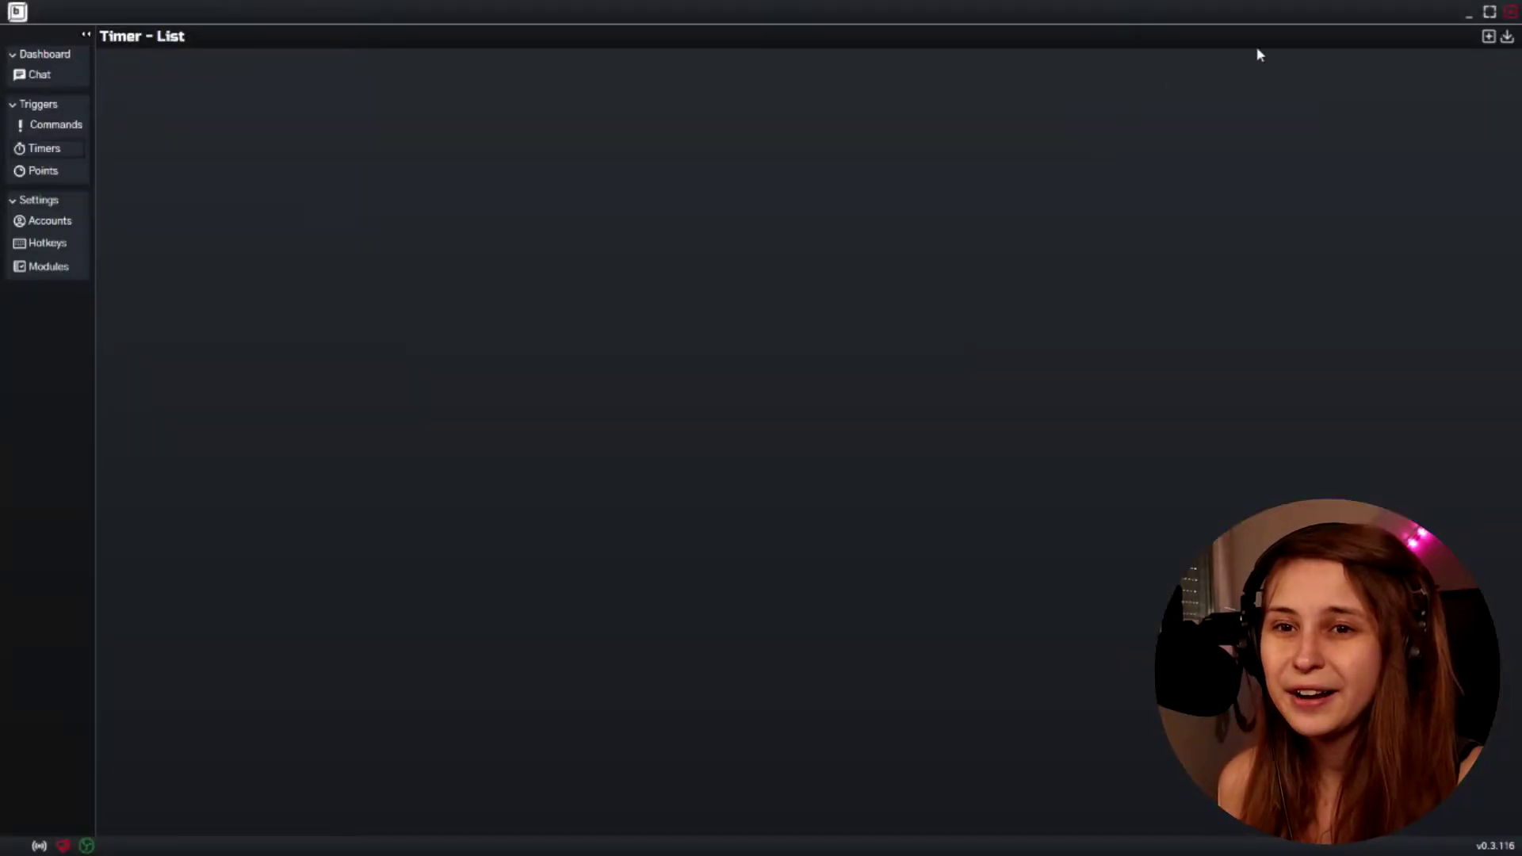
pyautogui.click(1487, 38)
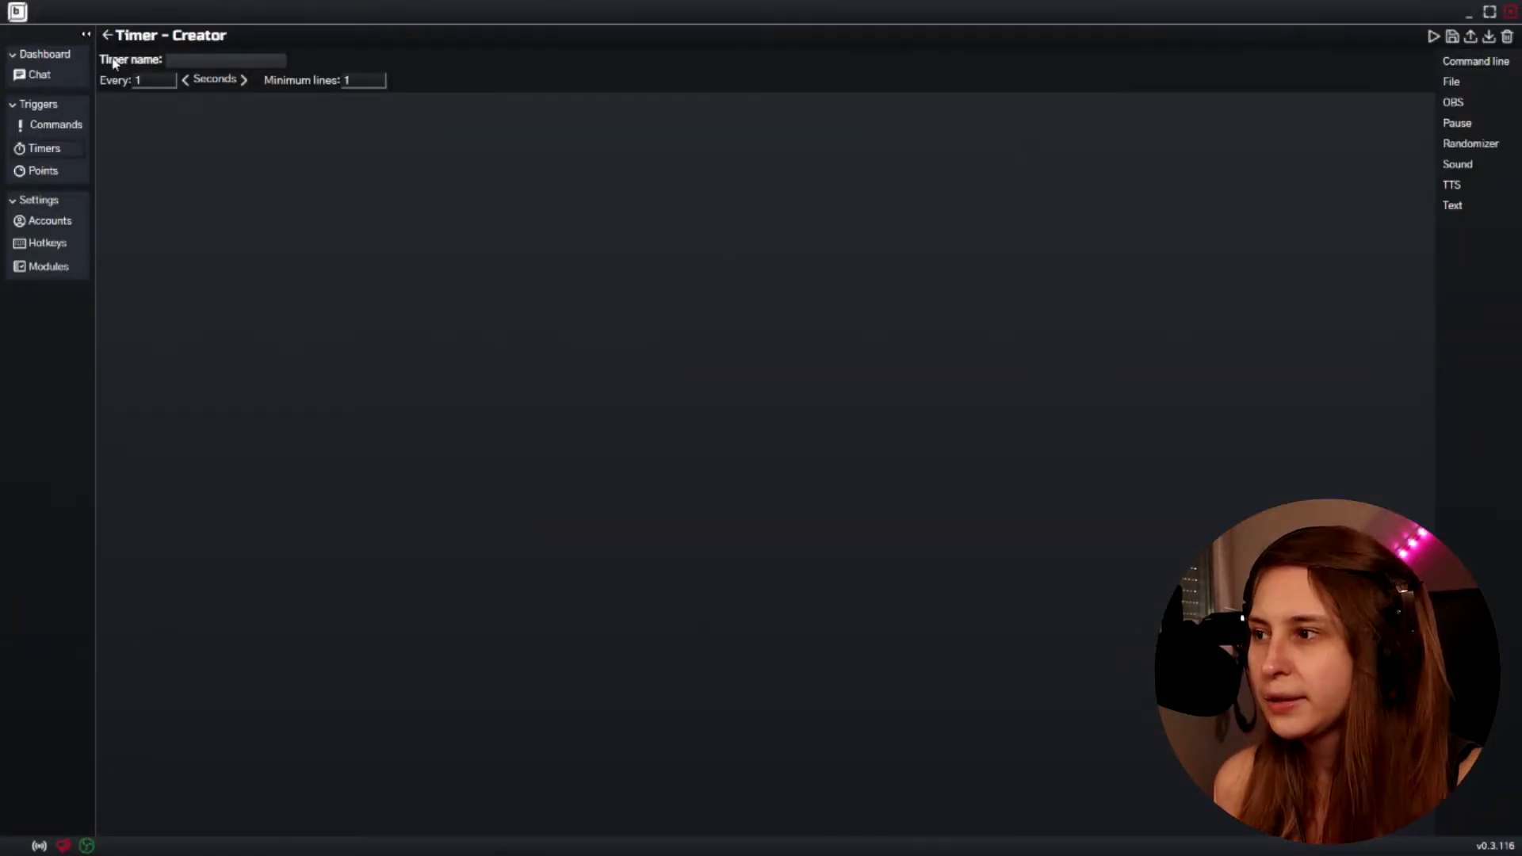
pyautogui.click(206, 59)
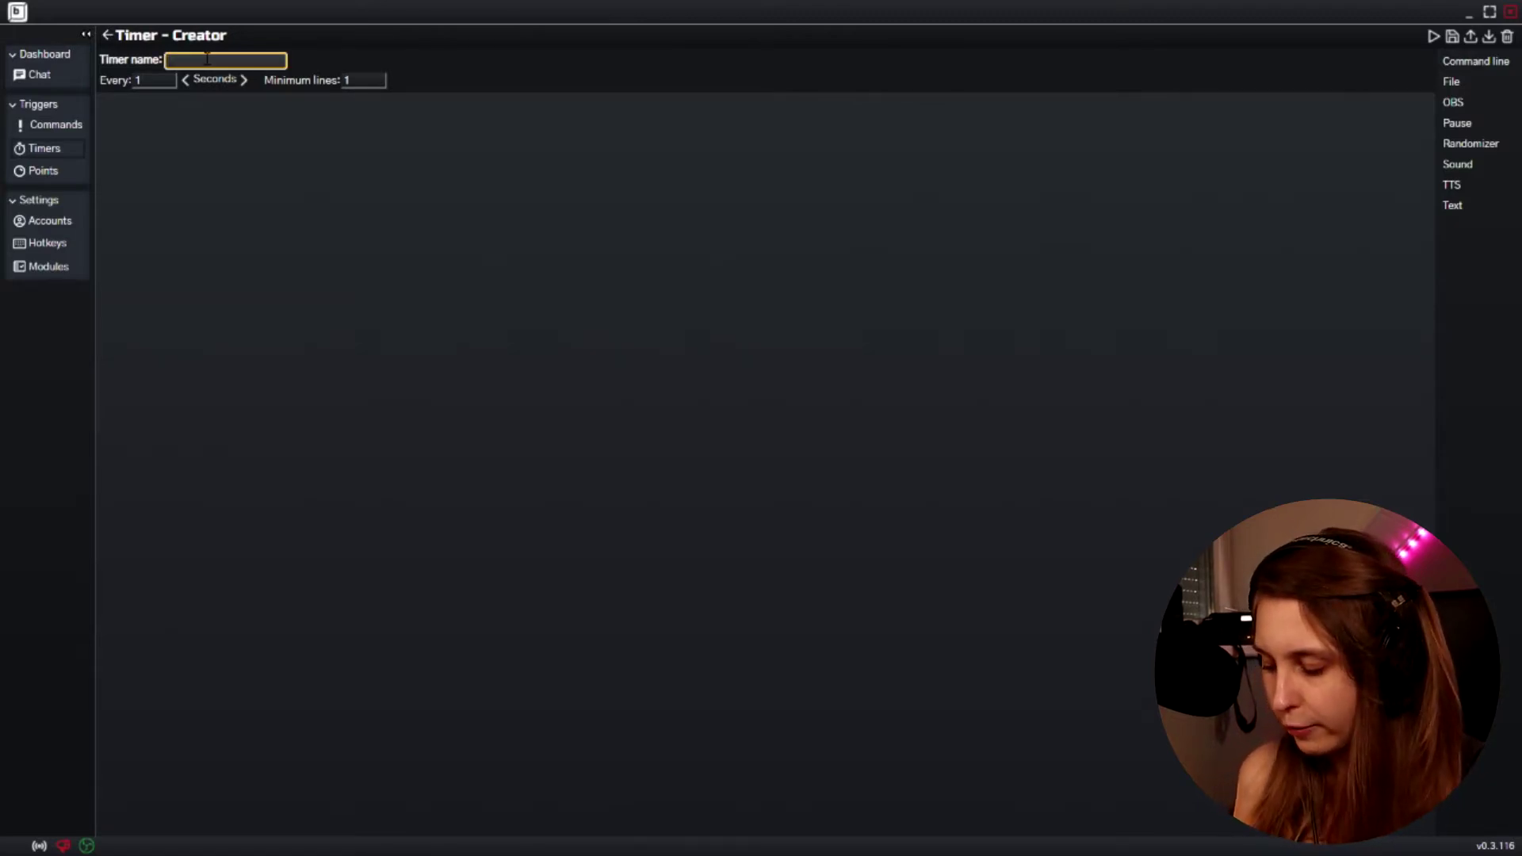
pyautogui.write('Test')
pyautogui.click(194, 111)
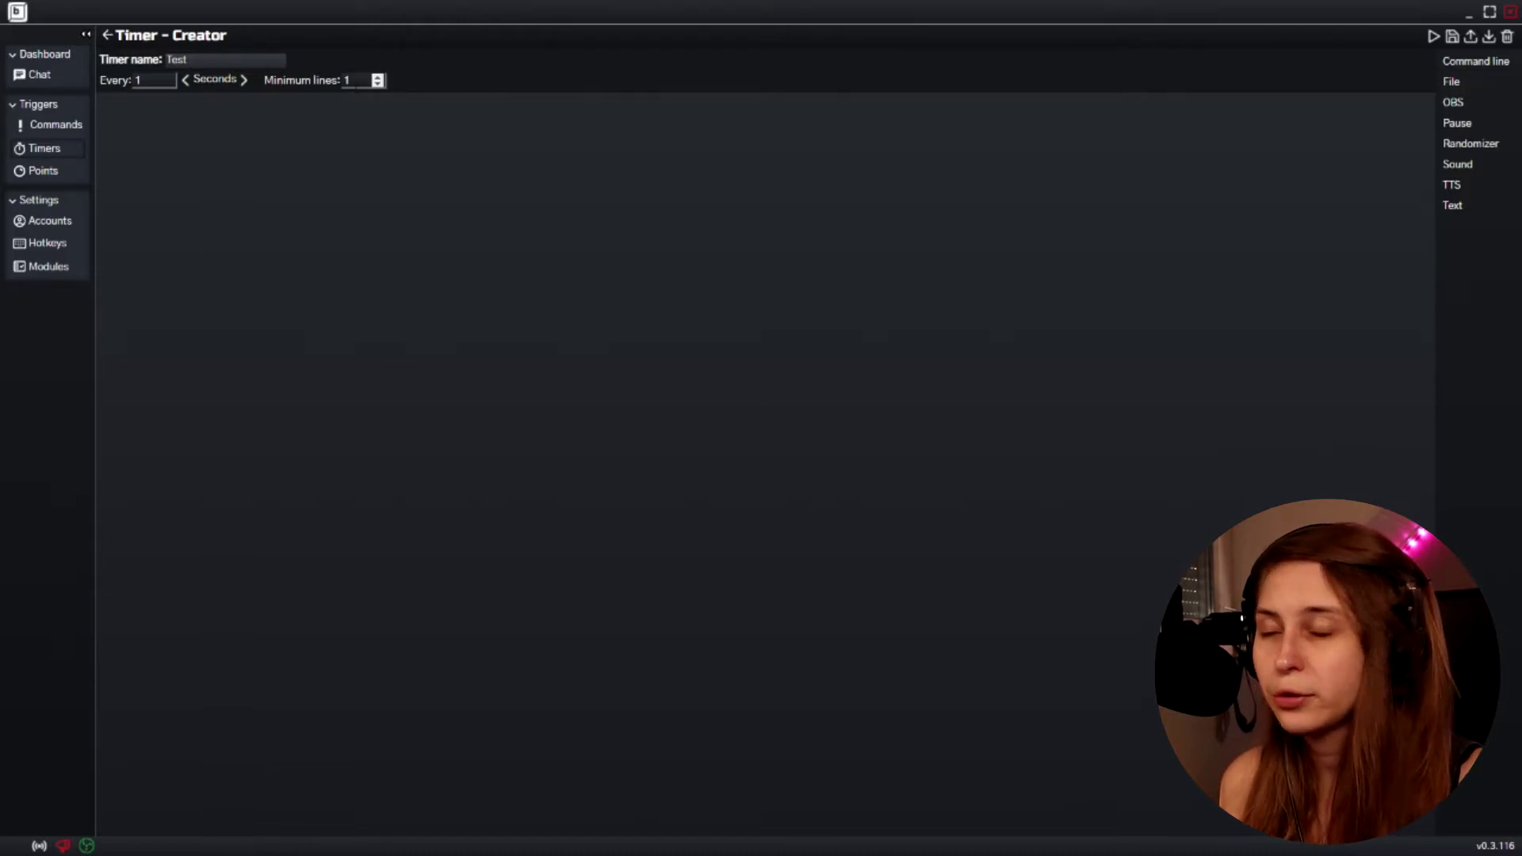
# Set minimum lines to 100 and the interval to every 10 minutes
pyautogui.click(349, 80)
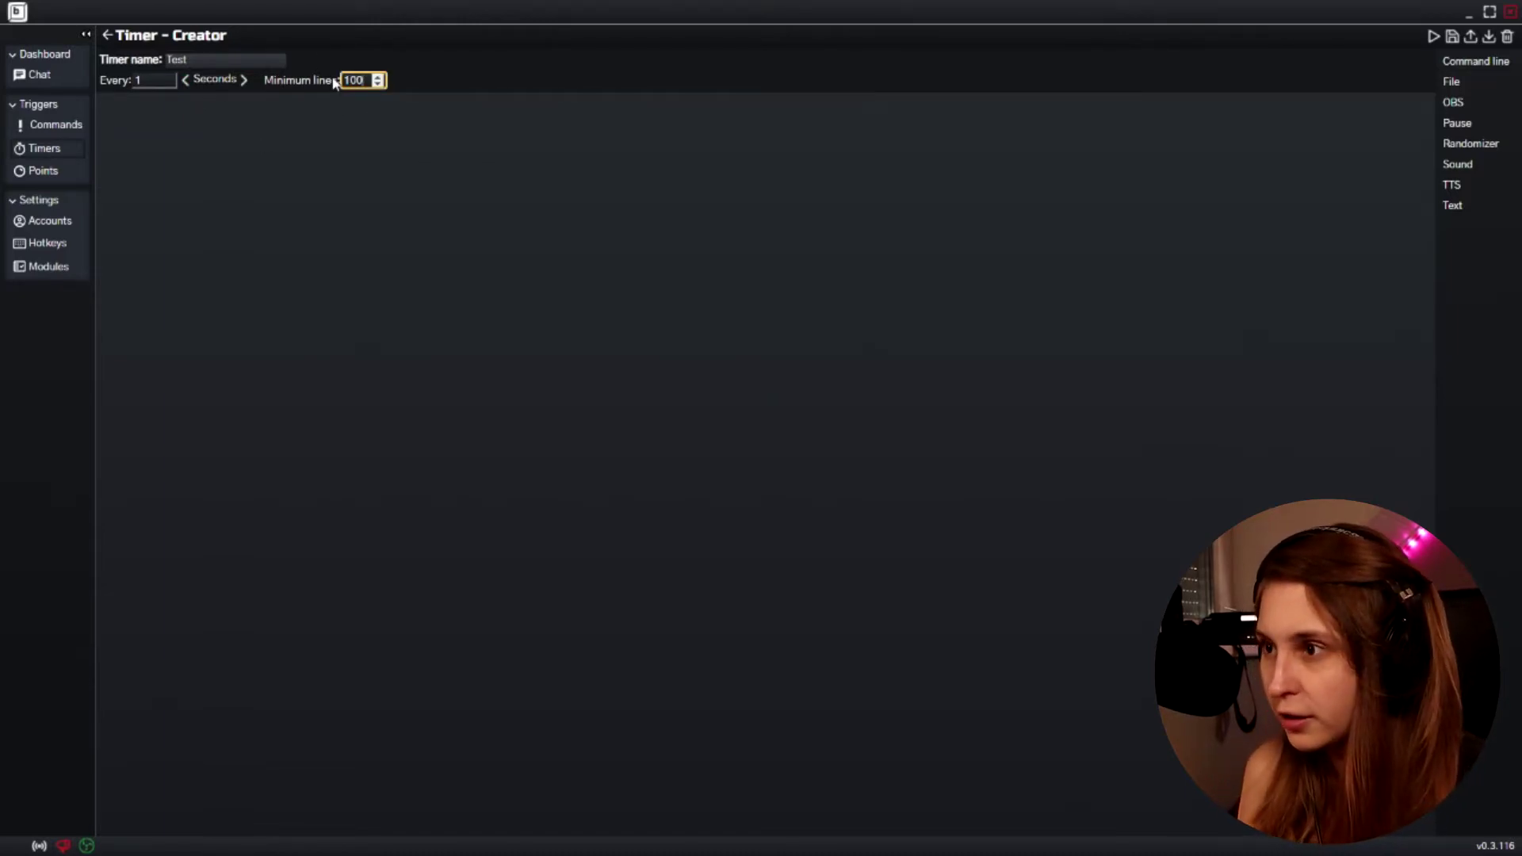
pyautogui.click(207, 133)
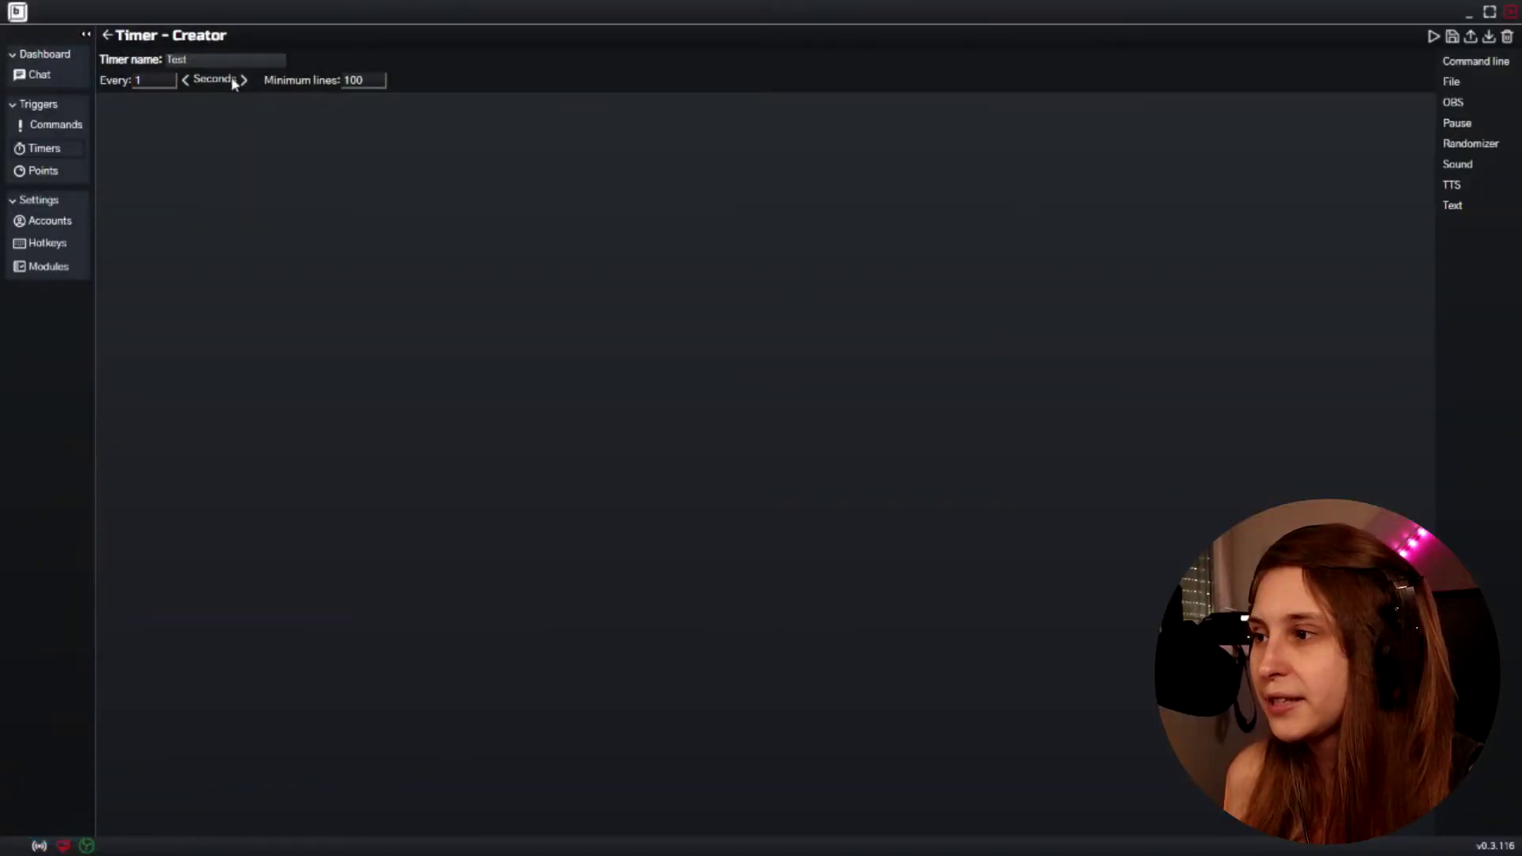
pyautogui.click(243, 80)
pyautogui.click(125, 84)
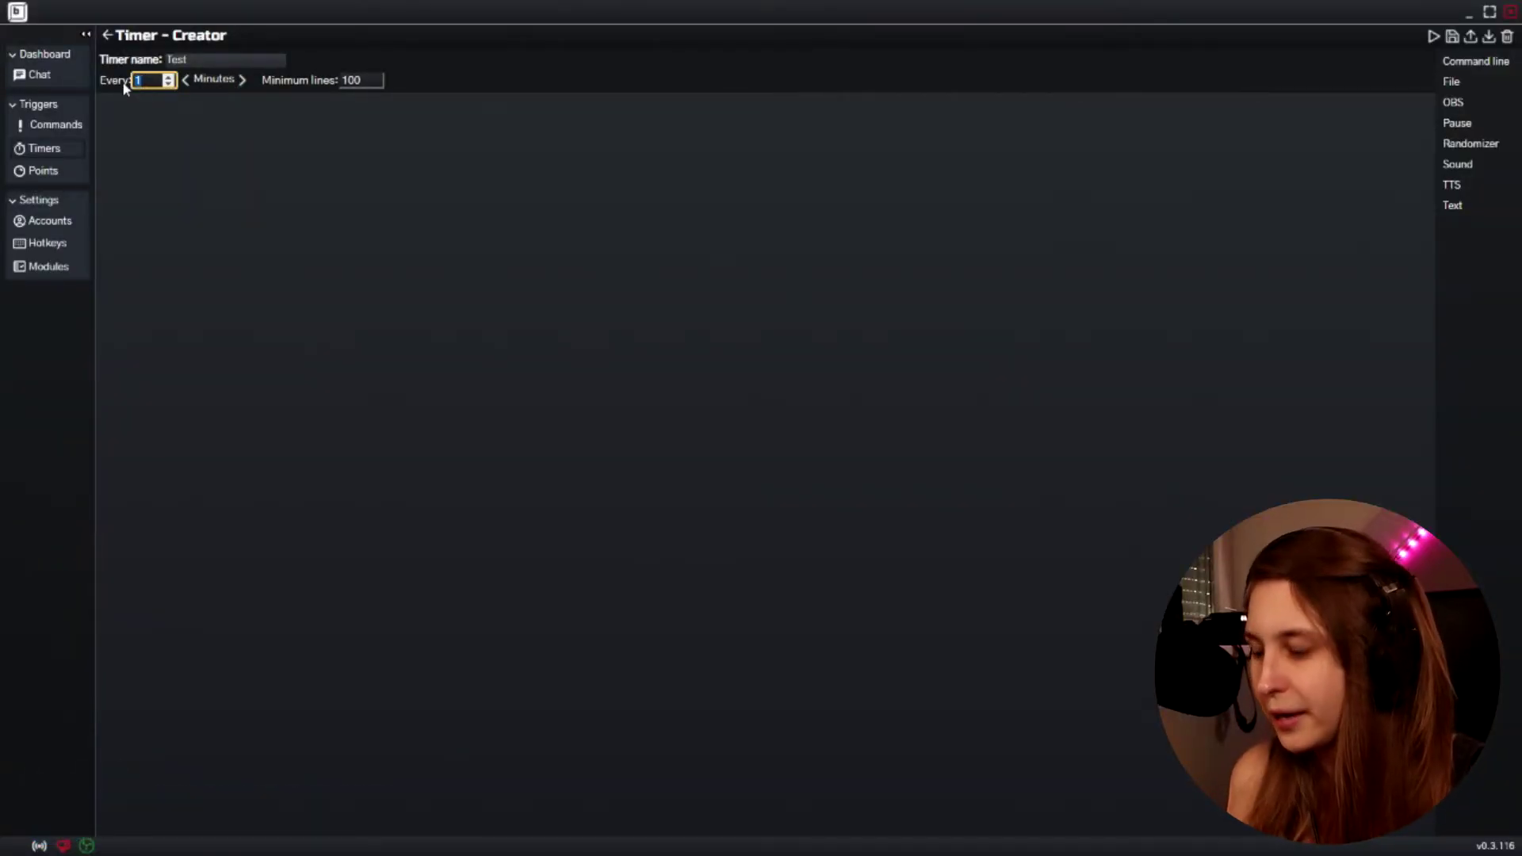
pyautogui.write('10')
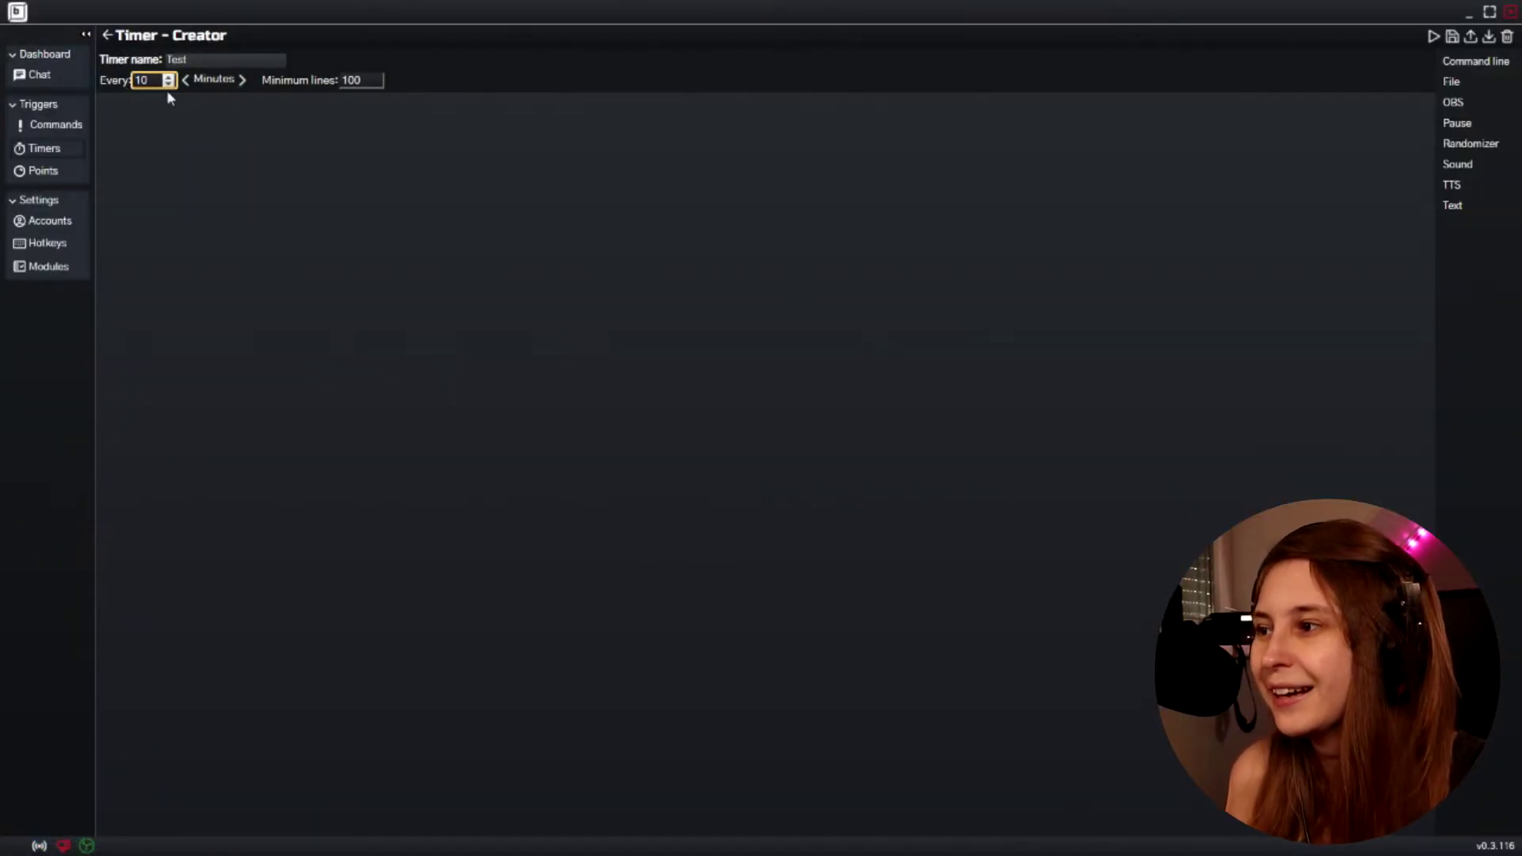
pyautogui.click(302, 79)
# Change the Test timer's minimum chat lines from 100 to 5
pyautogui.write('5')
pyautogui.click(398, 207)
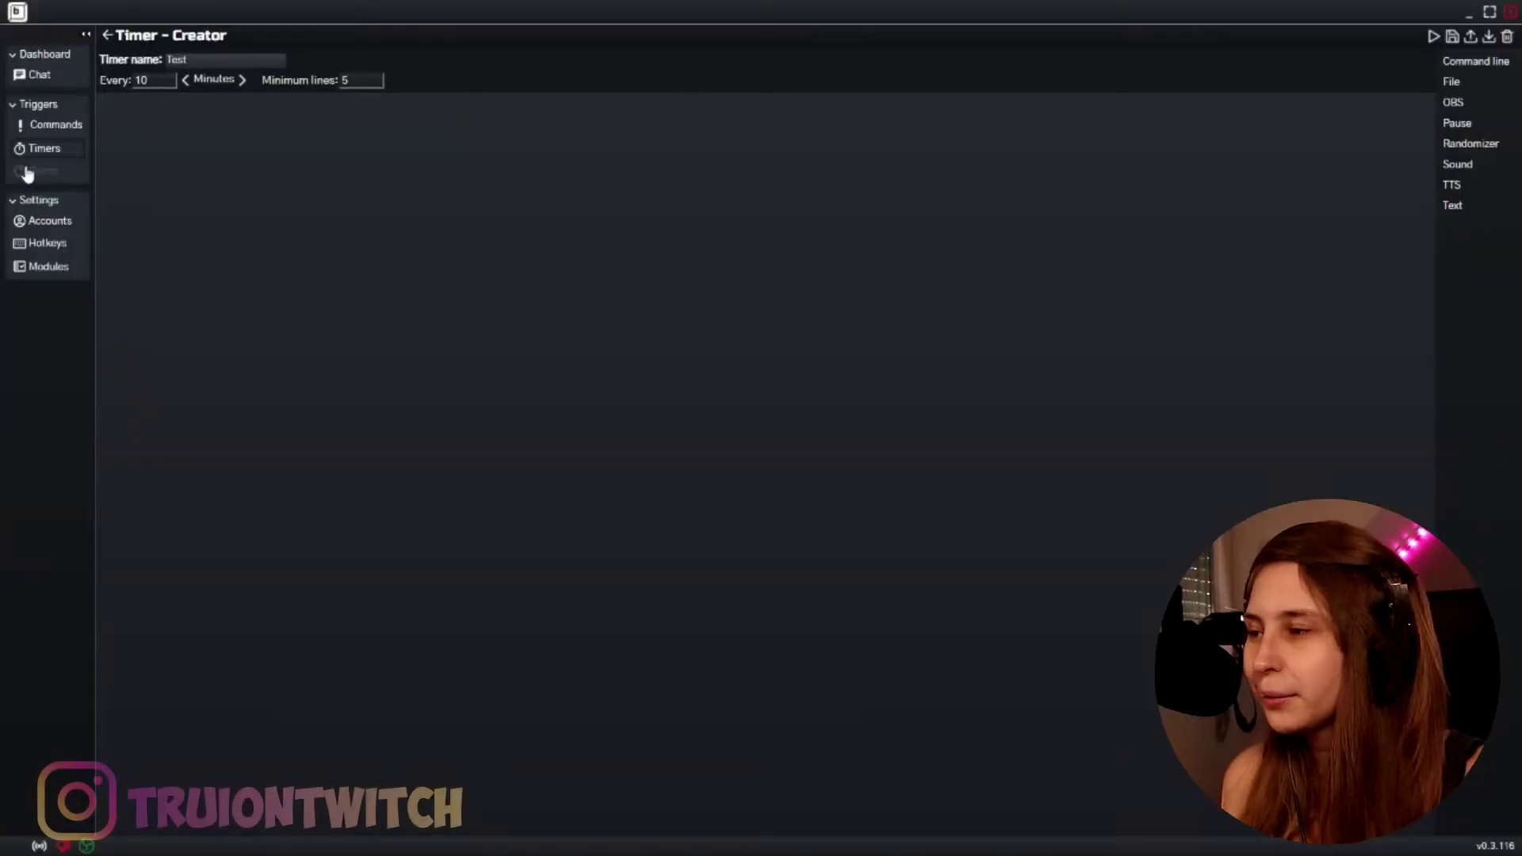
# Open a blank Channel Point reward form, then go to the Hotkeys settings page
pyautogui.click(29, 170)
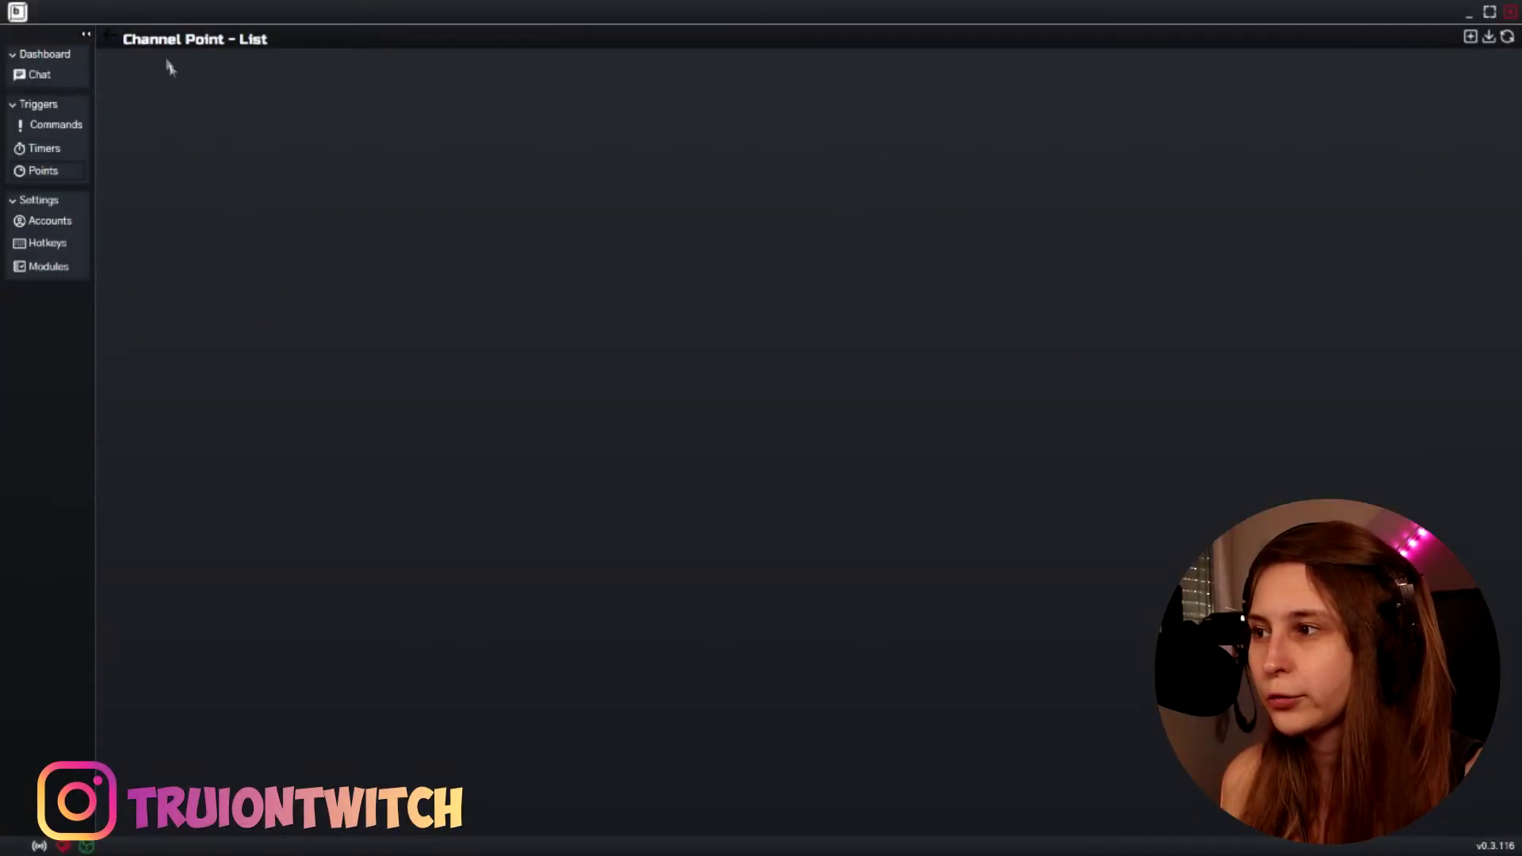
pyautogui.click(1471, 37)
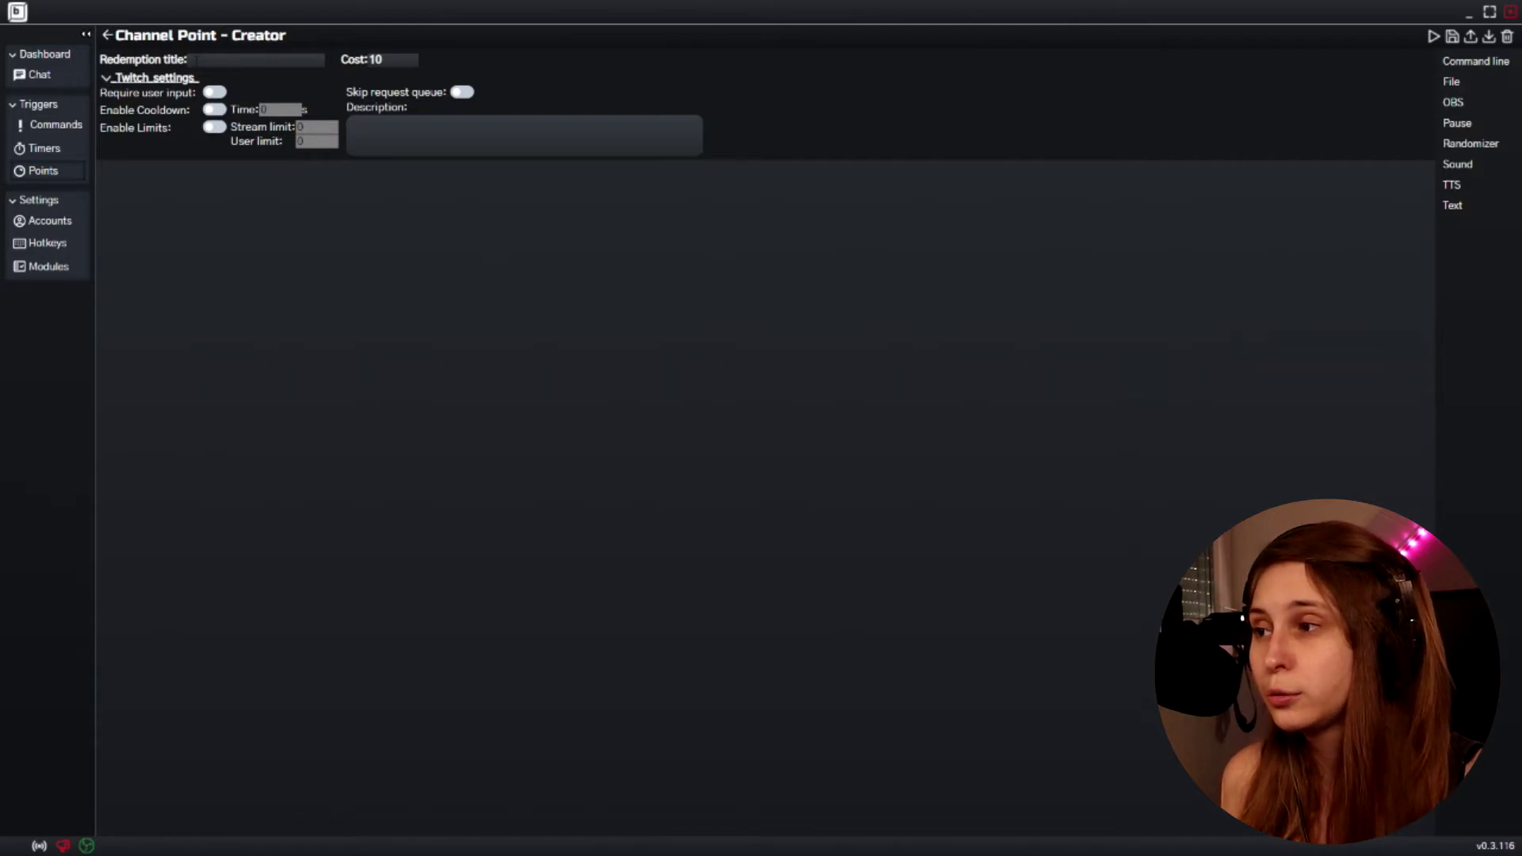
pyautogui.click(254, 60)
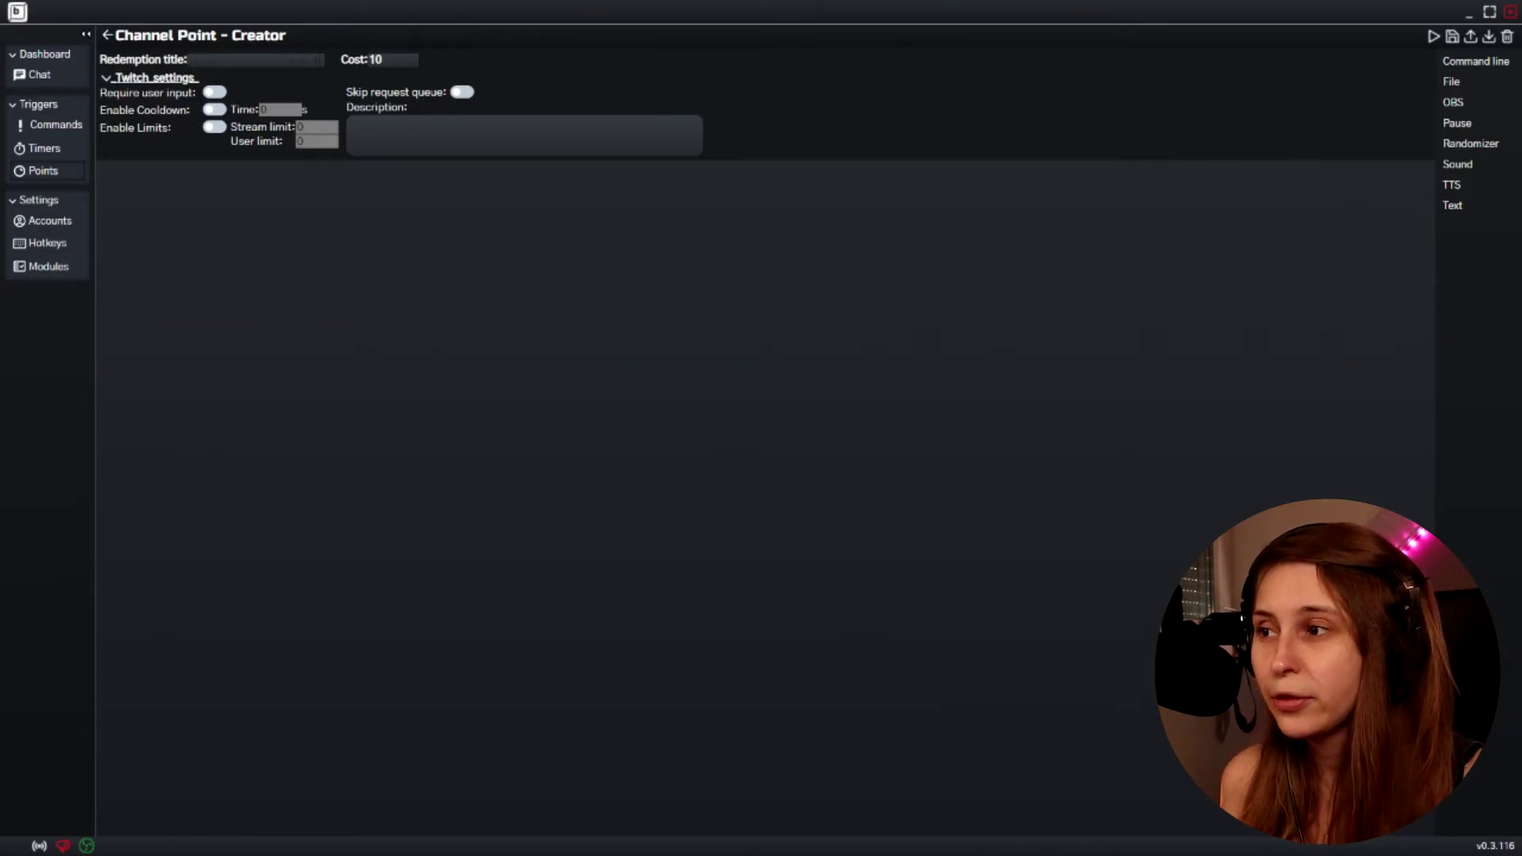
pyautogui.click(193, 61)
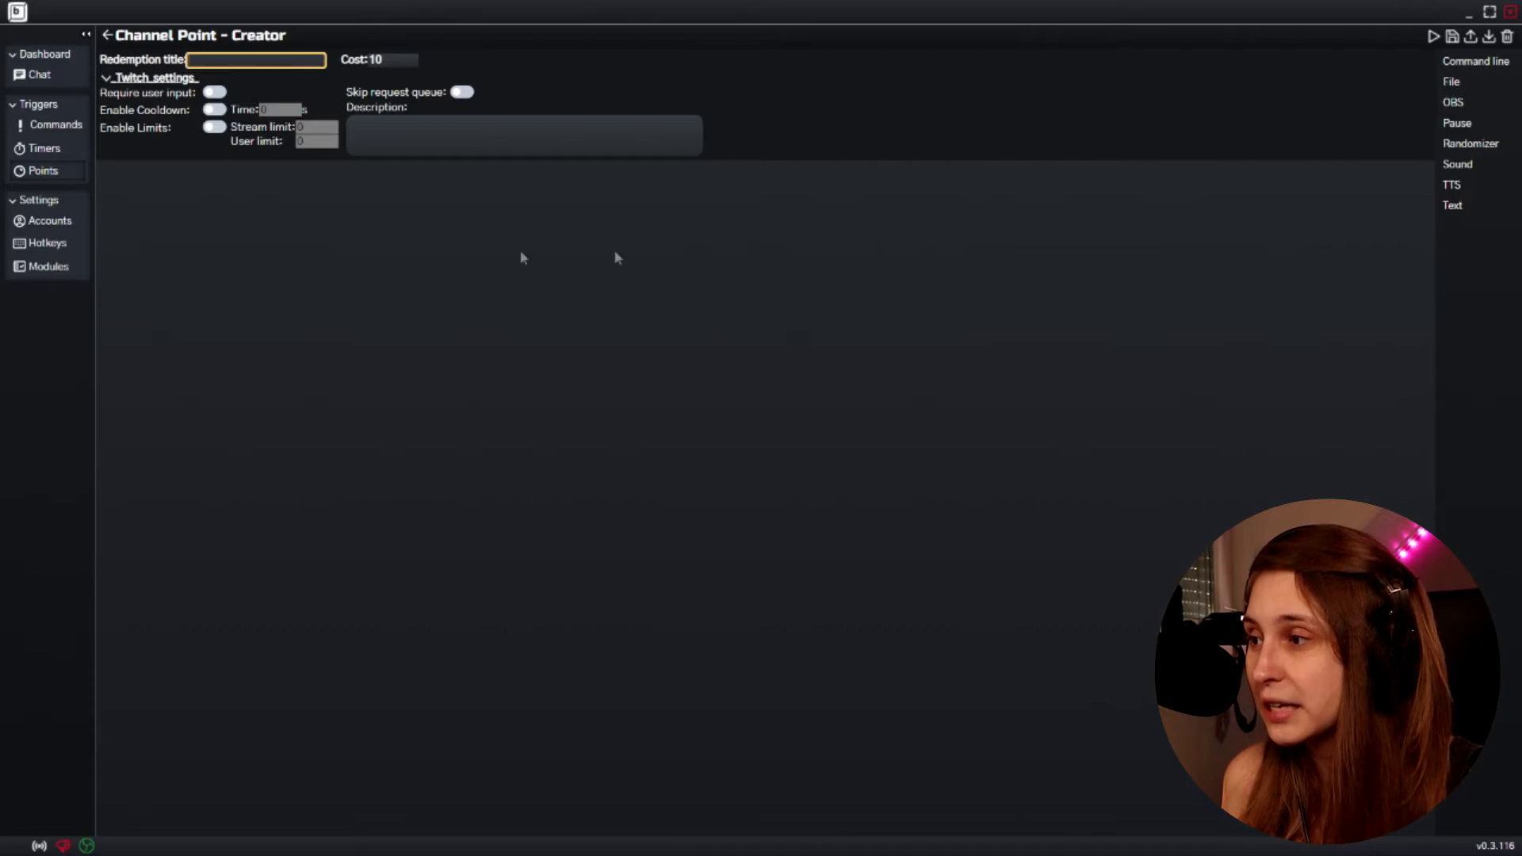
pyautogui.click(56, 246)
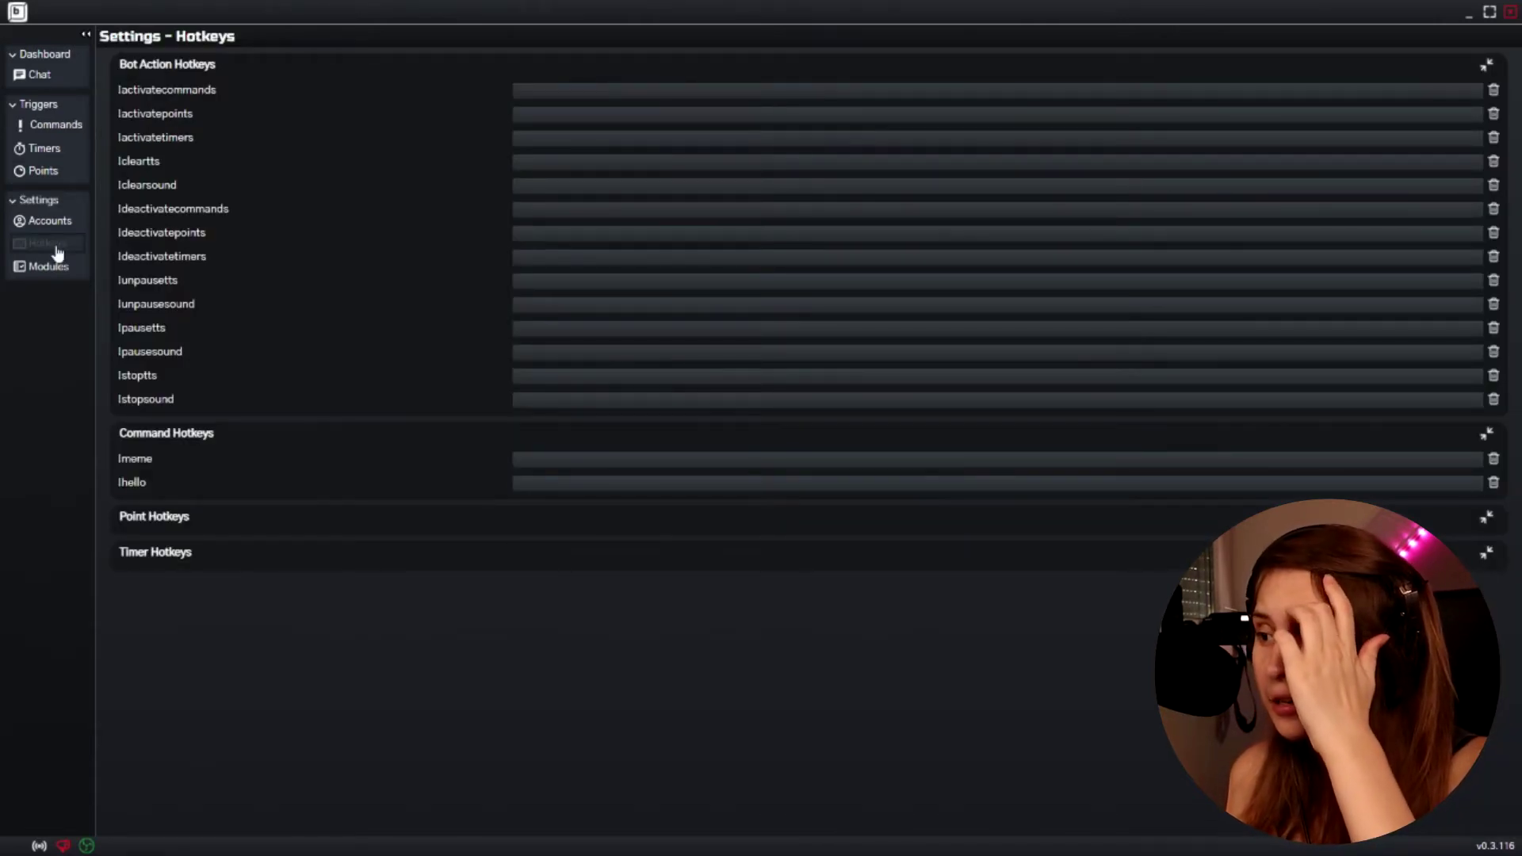